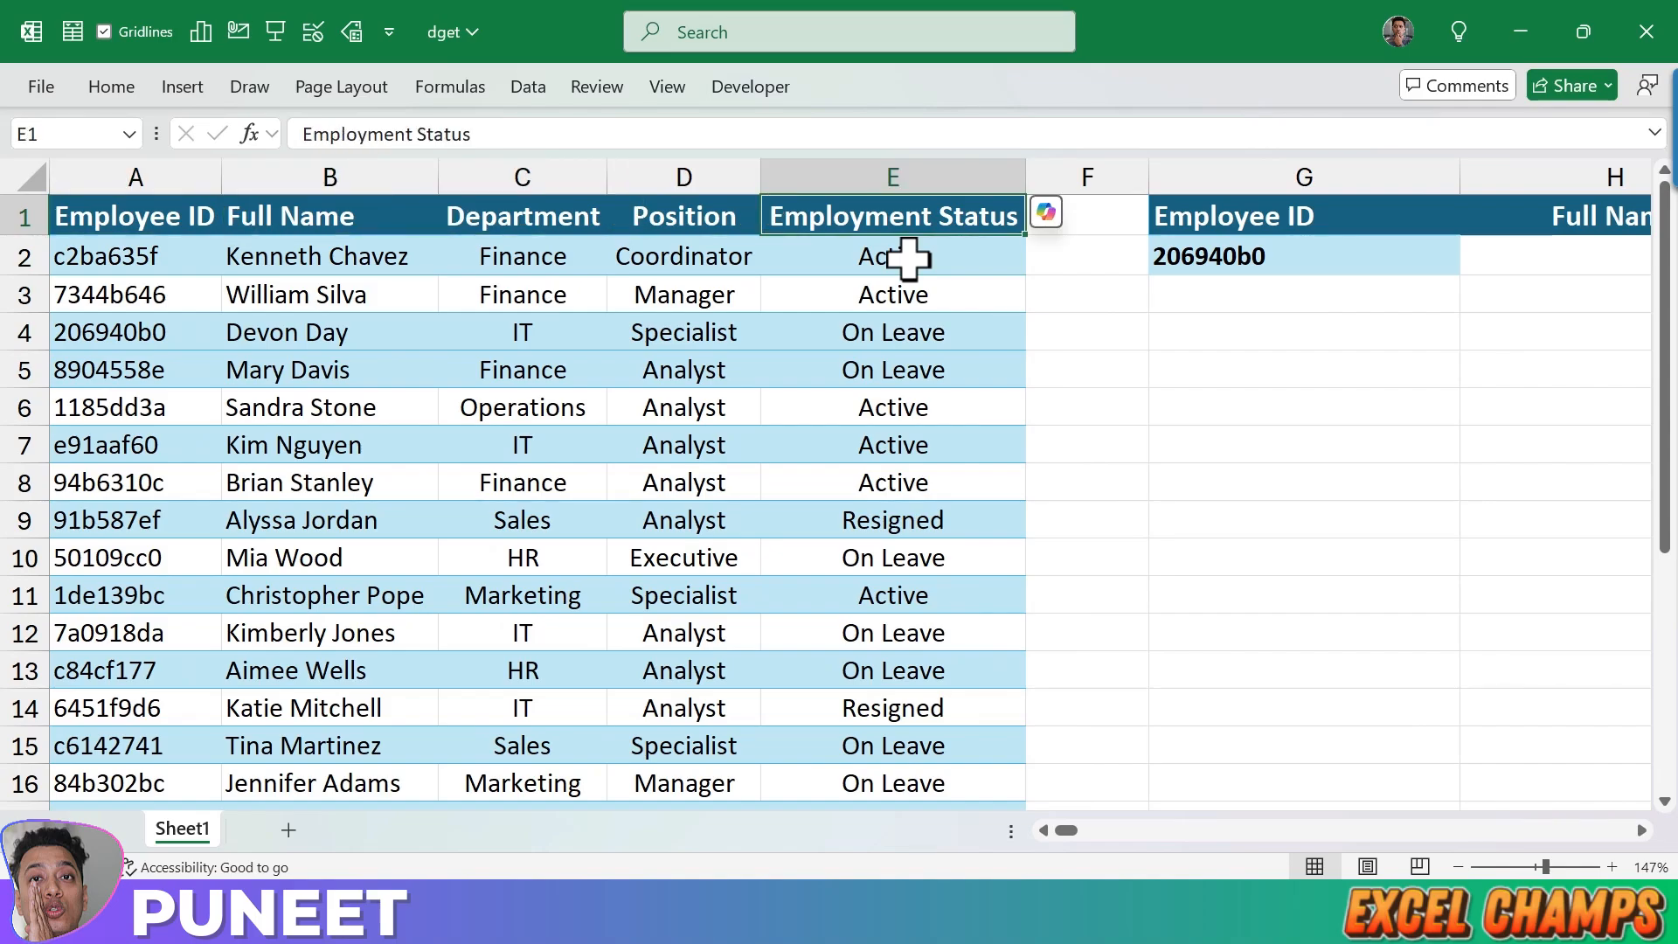
# Start a DGET formula in cell H2, under the Full Name heading of the lookup table
pyautogui.press('Right')
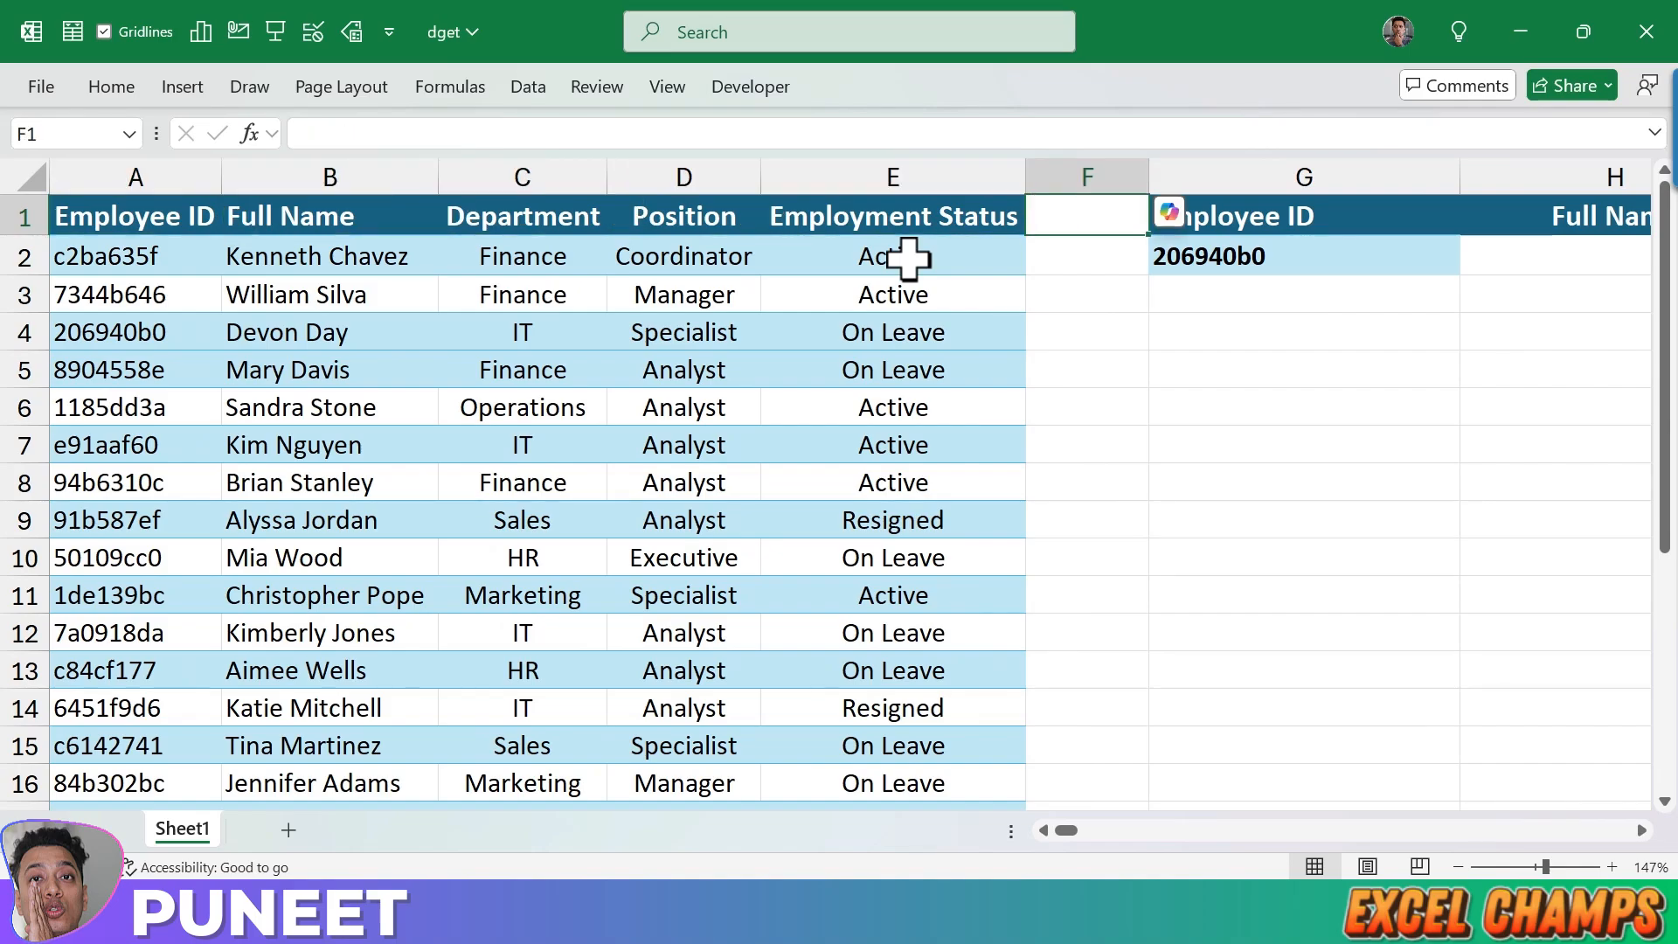
pyautogui.press('Right')
pyautogui.press('Right')
pyautogui.press('Right')
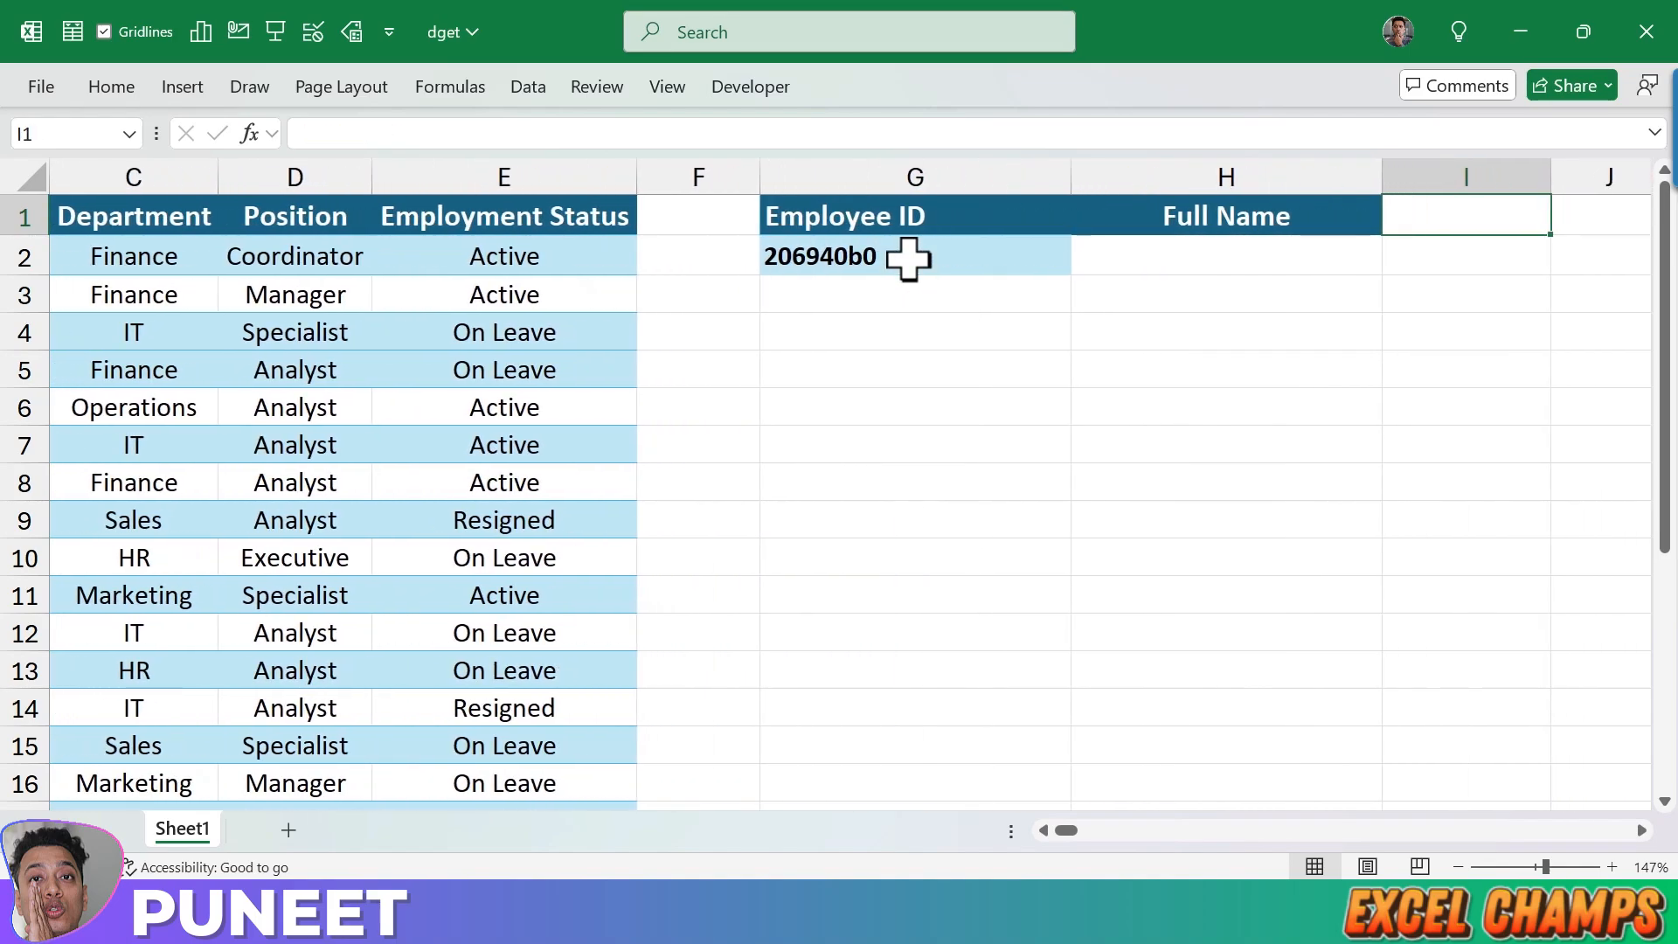
pyautogui.press('Down')
pyautogui.press('Left')
pyautogui.press('Left')
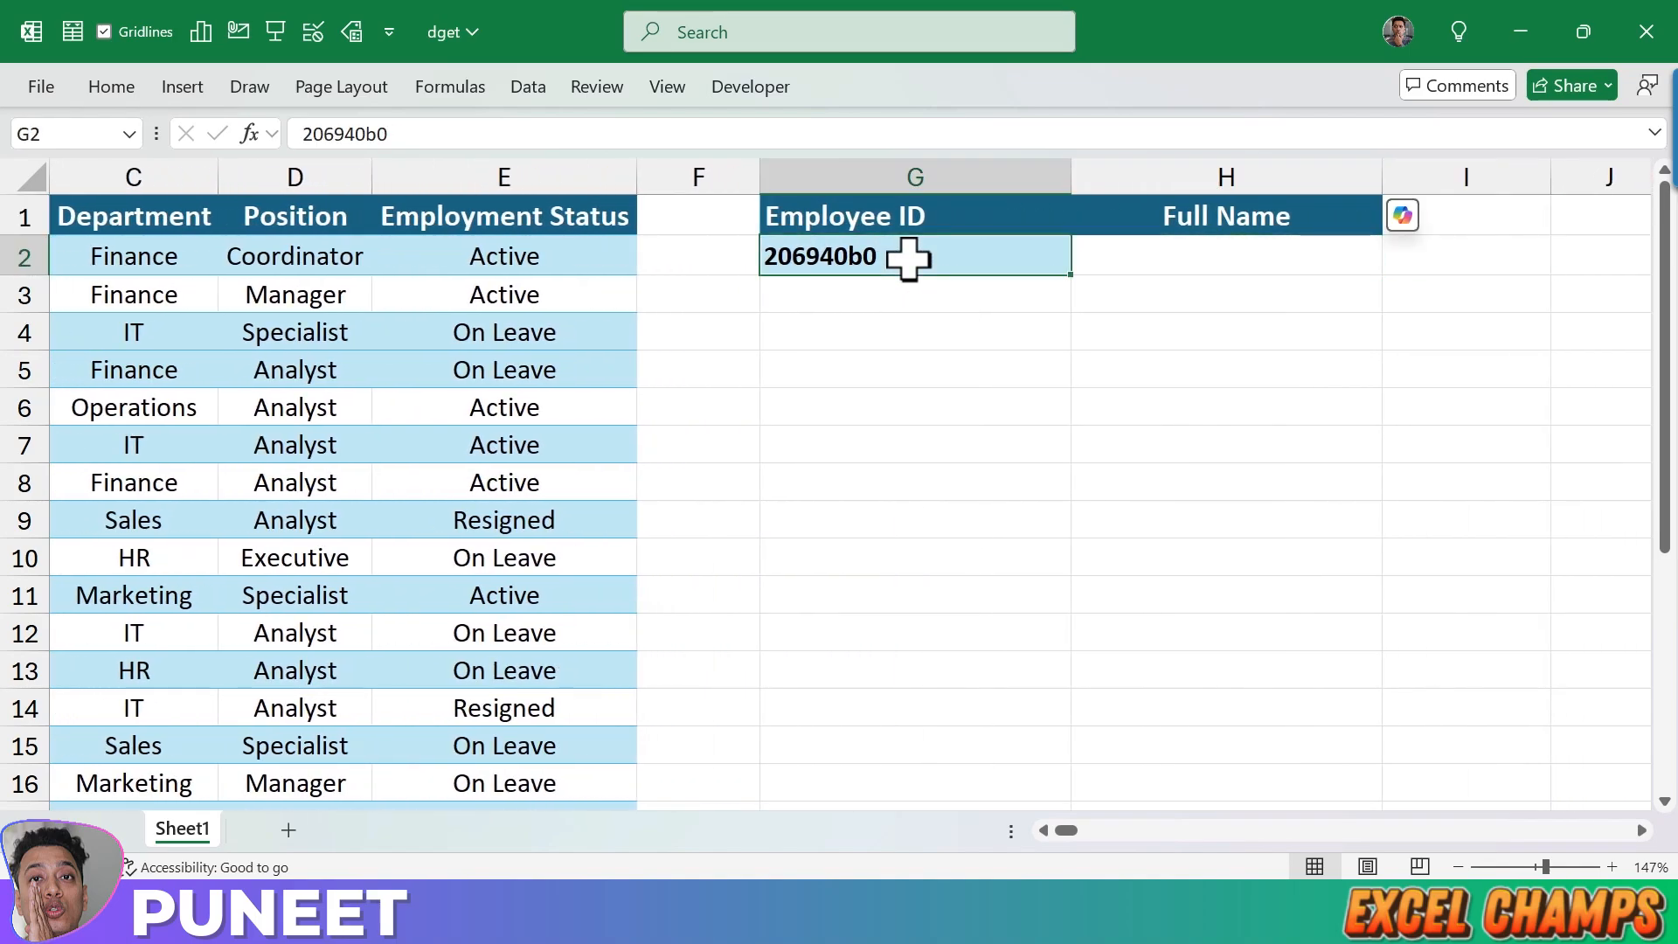
pyautogui.press('Right')
pyautogui.write('=')
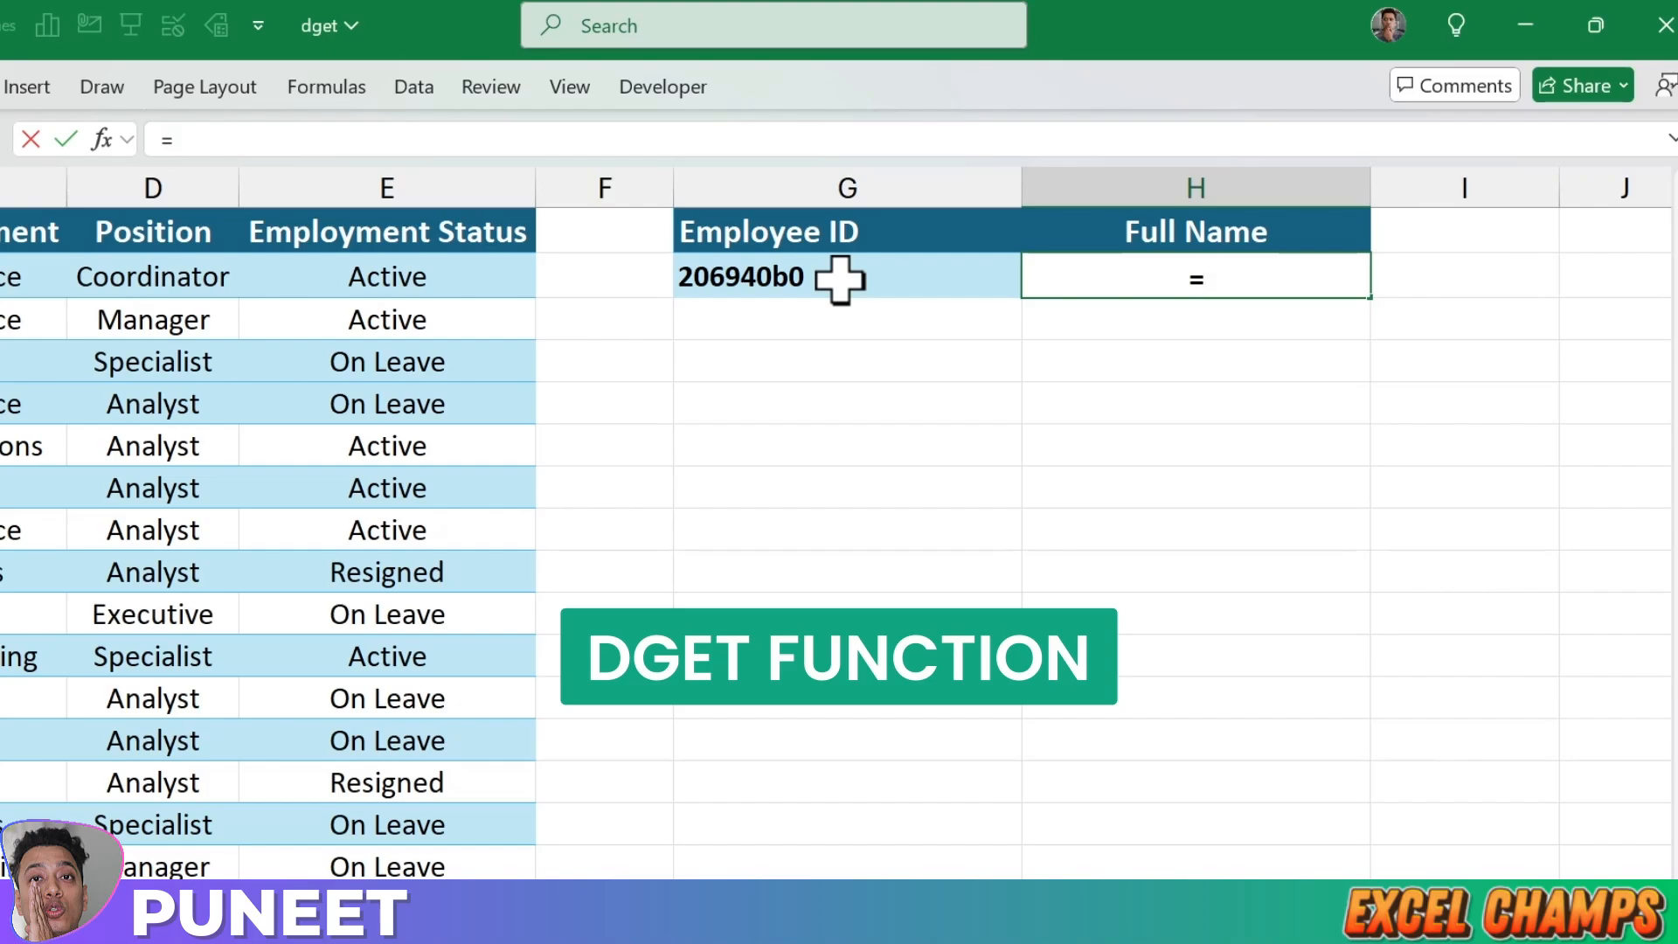
pyautogui.write('Dge')
pyautogui.press('Tab')
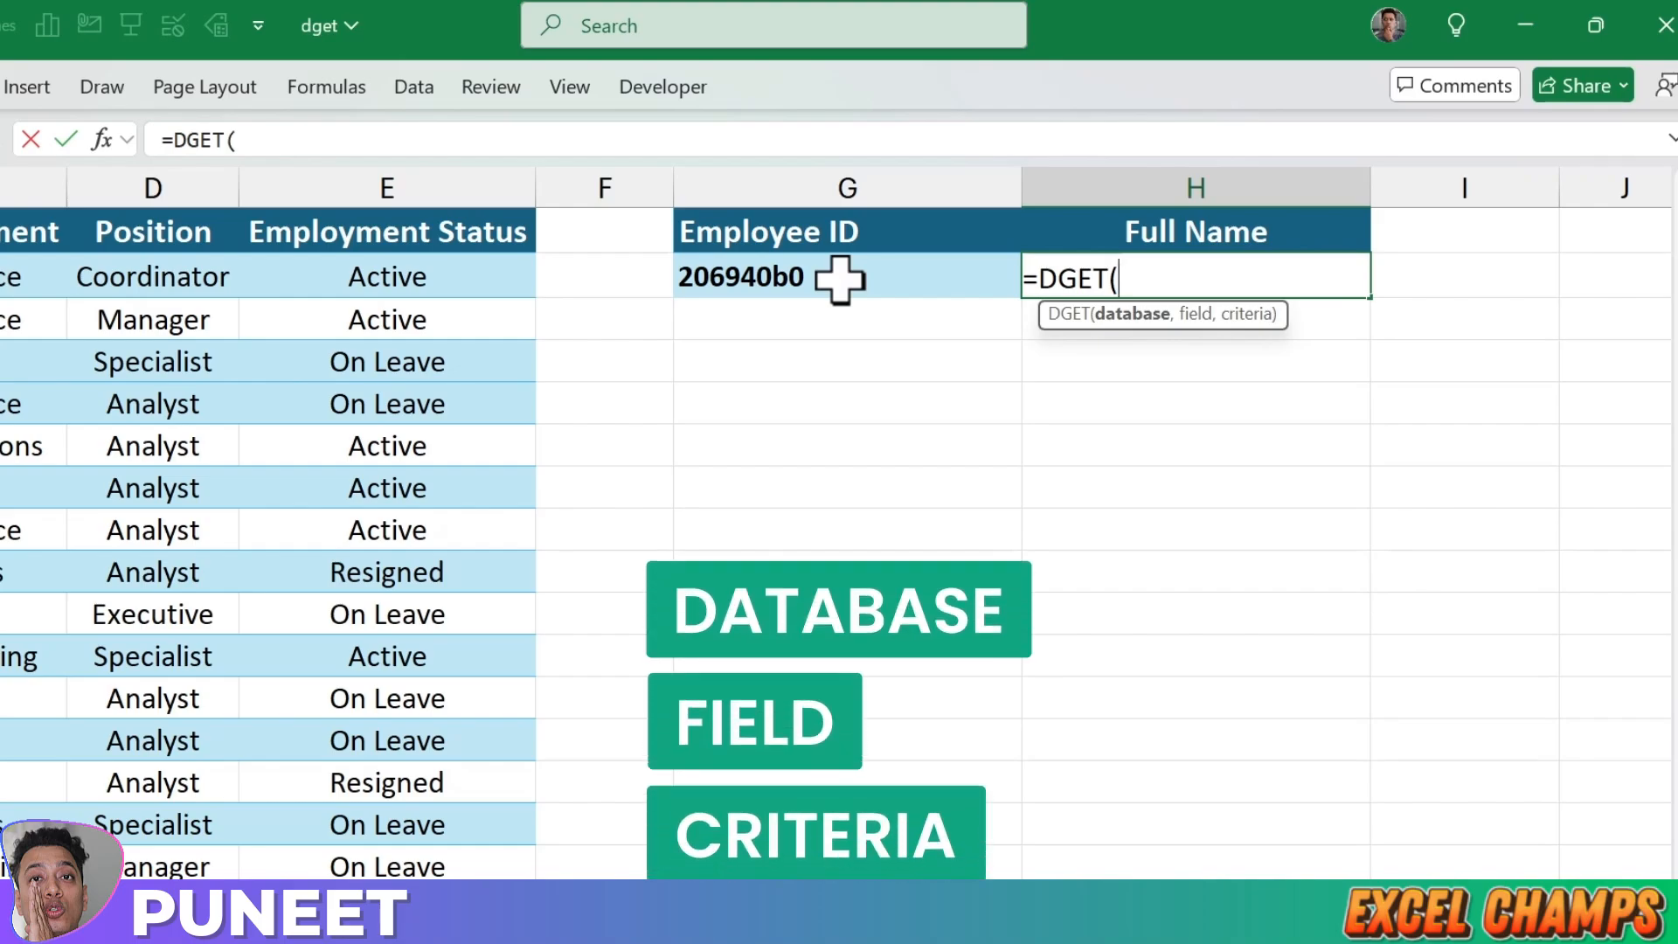
# Set the whole employee table including its headers, A1:E25, as the DGET database argument
pyautogui.hotkey('ctrl', 'Left')
pyautogui.hotkey('ctrl', 'Left')
pyautogui.hotkey('ctrl', 'Left')
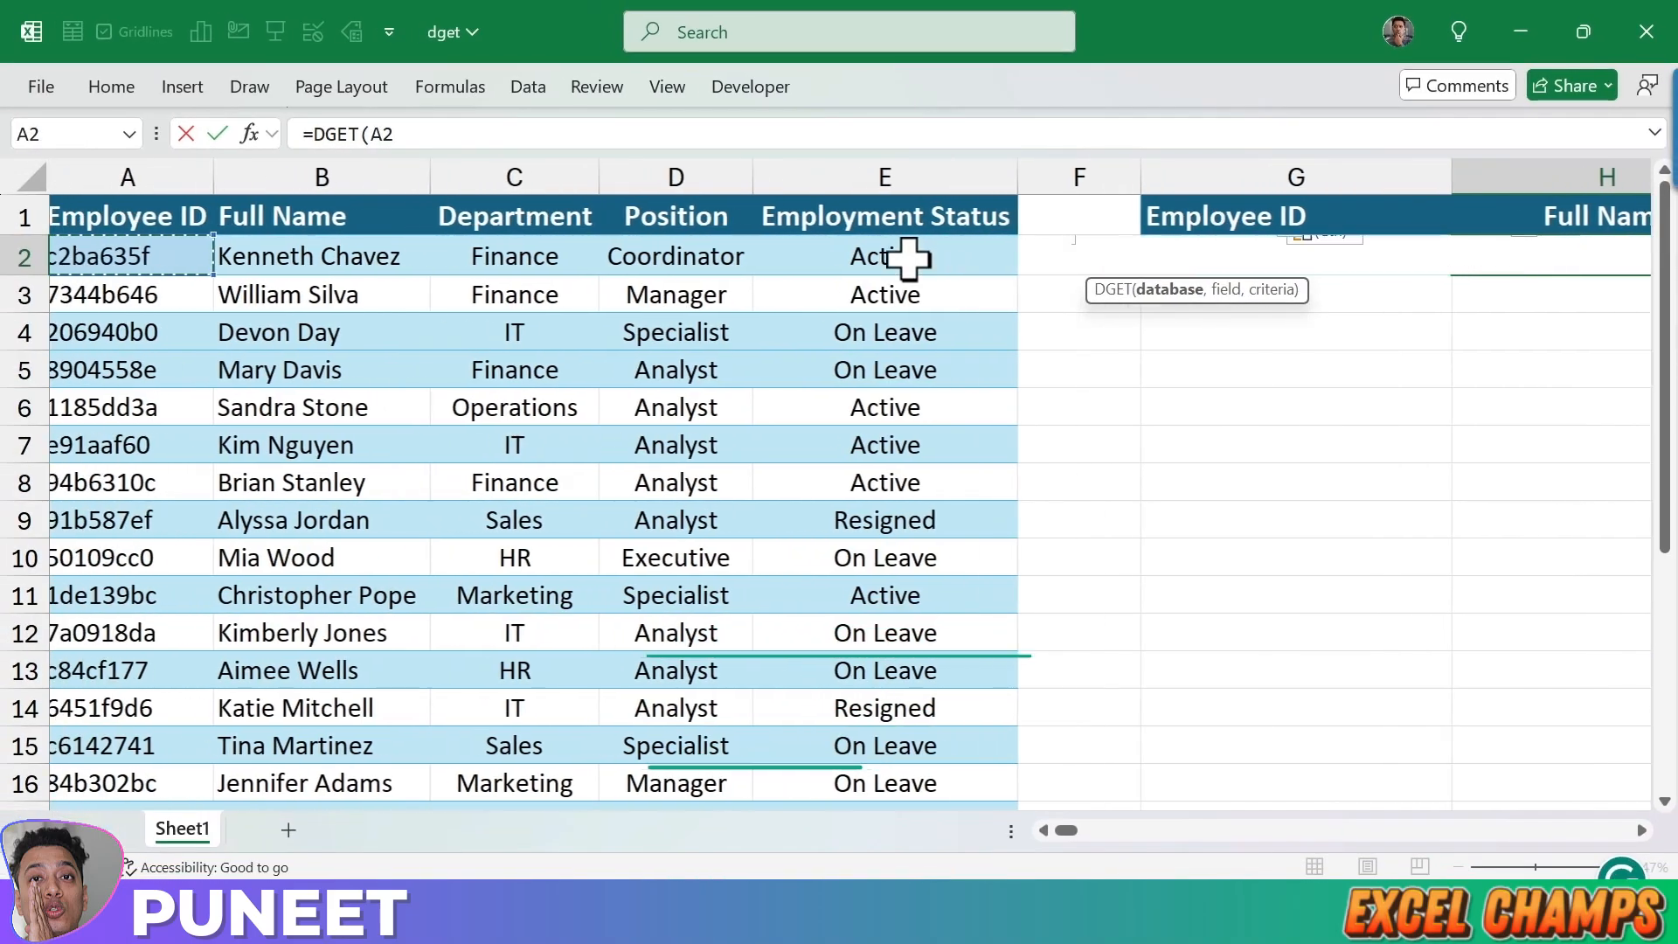
pyautogui.press('Up')
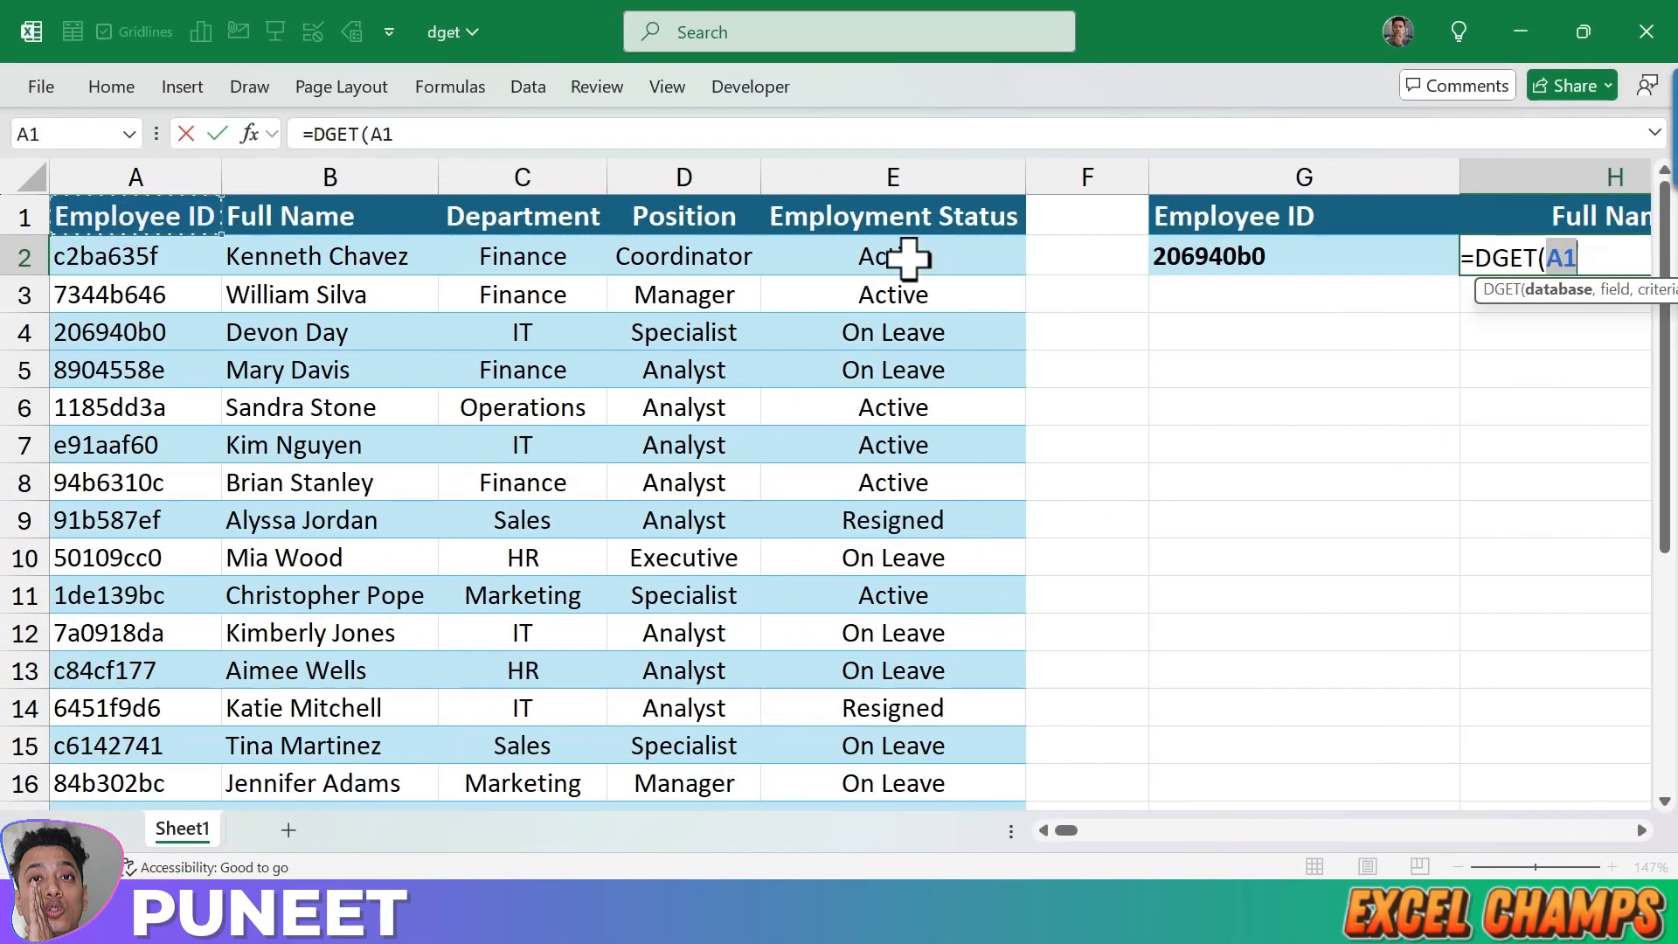
pyautogui.hotkey('ctrl', 'shift', 'Down')
pyautogui.hotkey('ctrl', 'shift', 'Right')
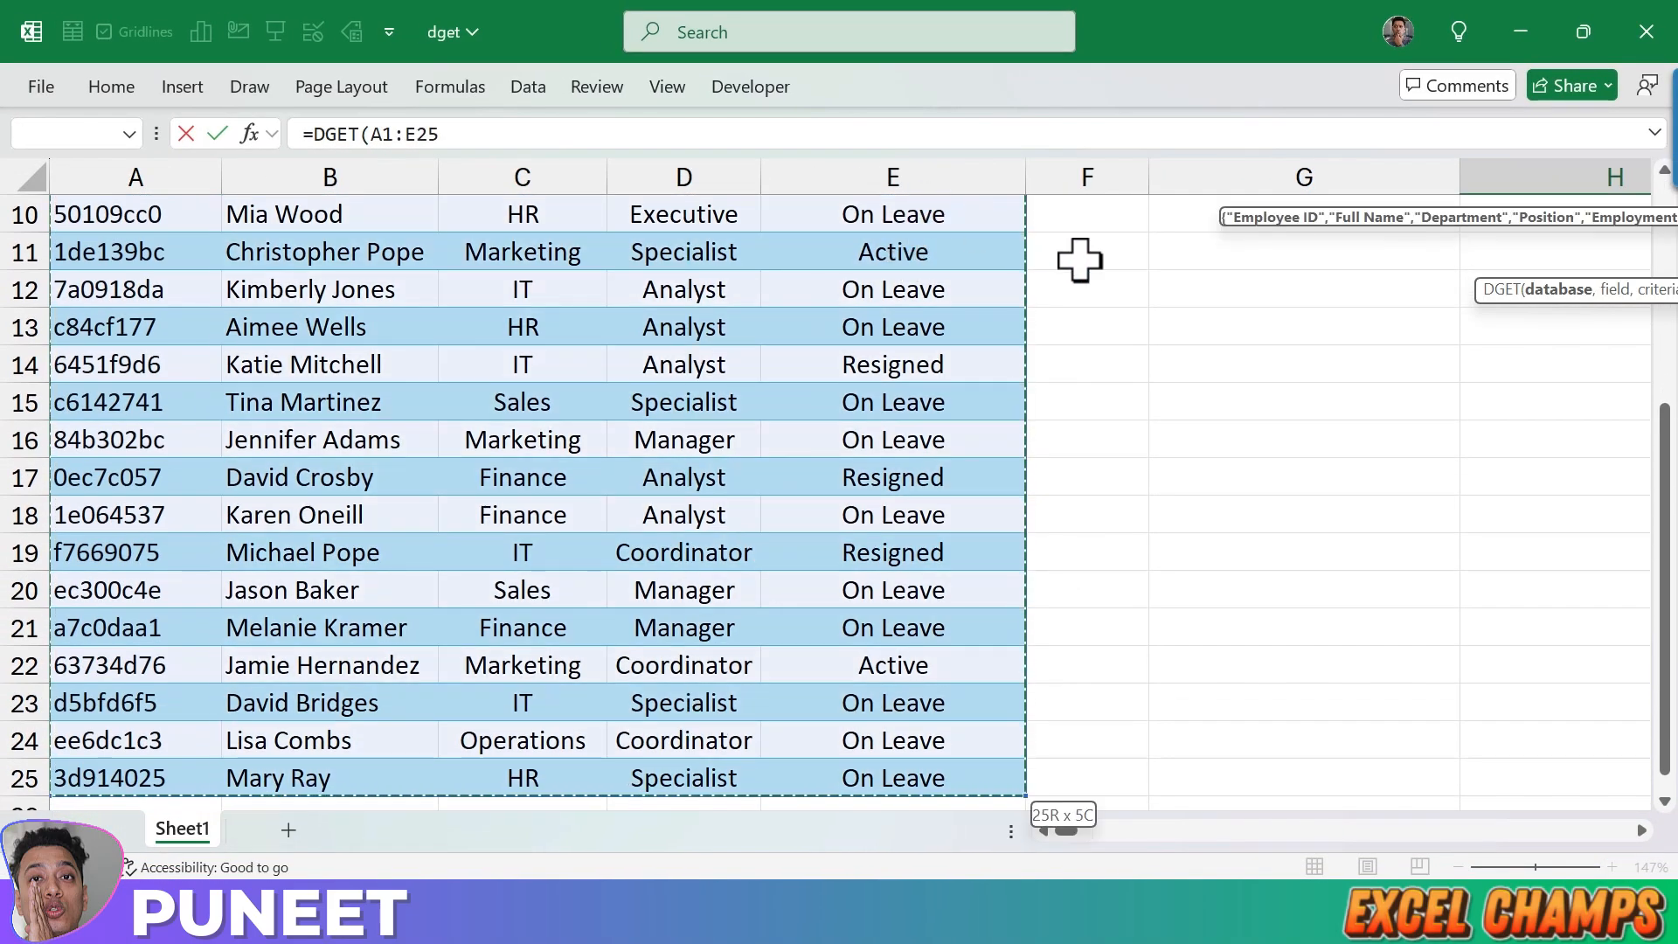
pyautogui.scroll(3, 1080, 260)
pyautogui.write(',')
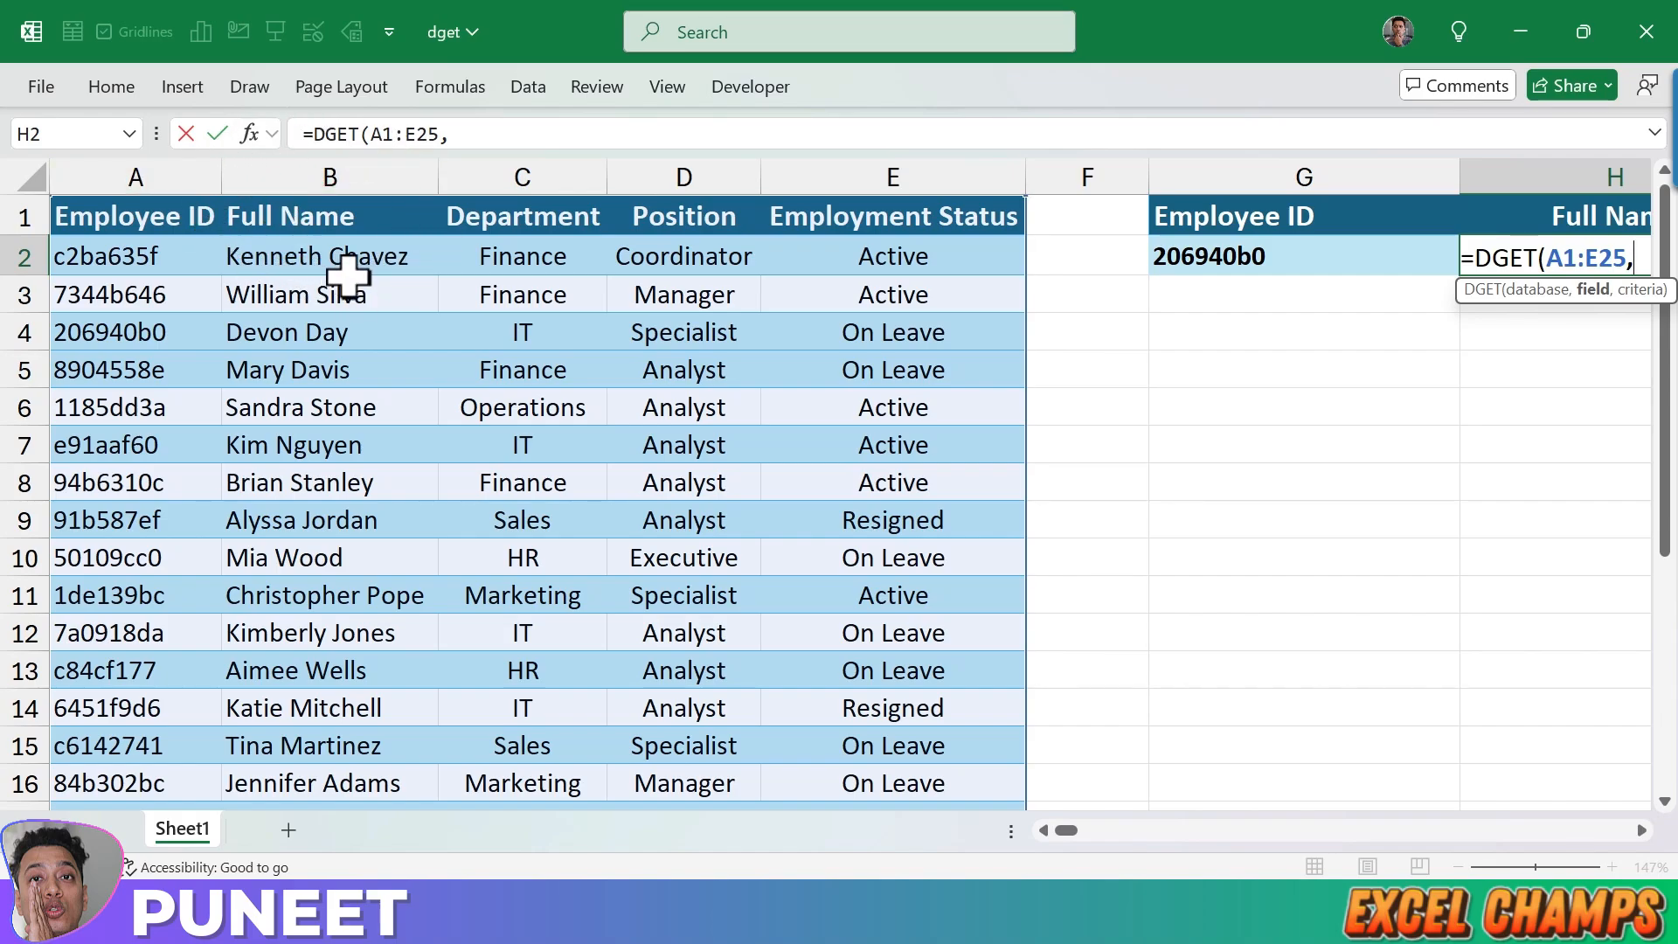
# Add heading cell H1 as the field argument and G1:G2 as the criteria, and close the DGET formula
pyautogui.click(1540, 209)
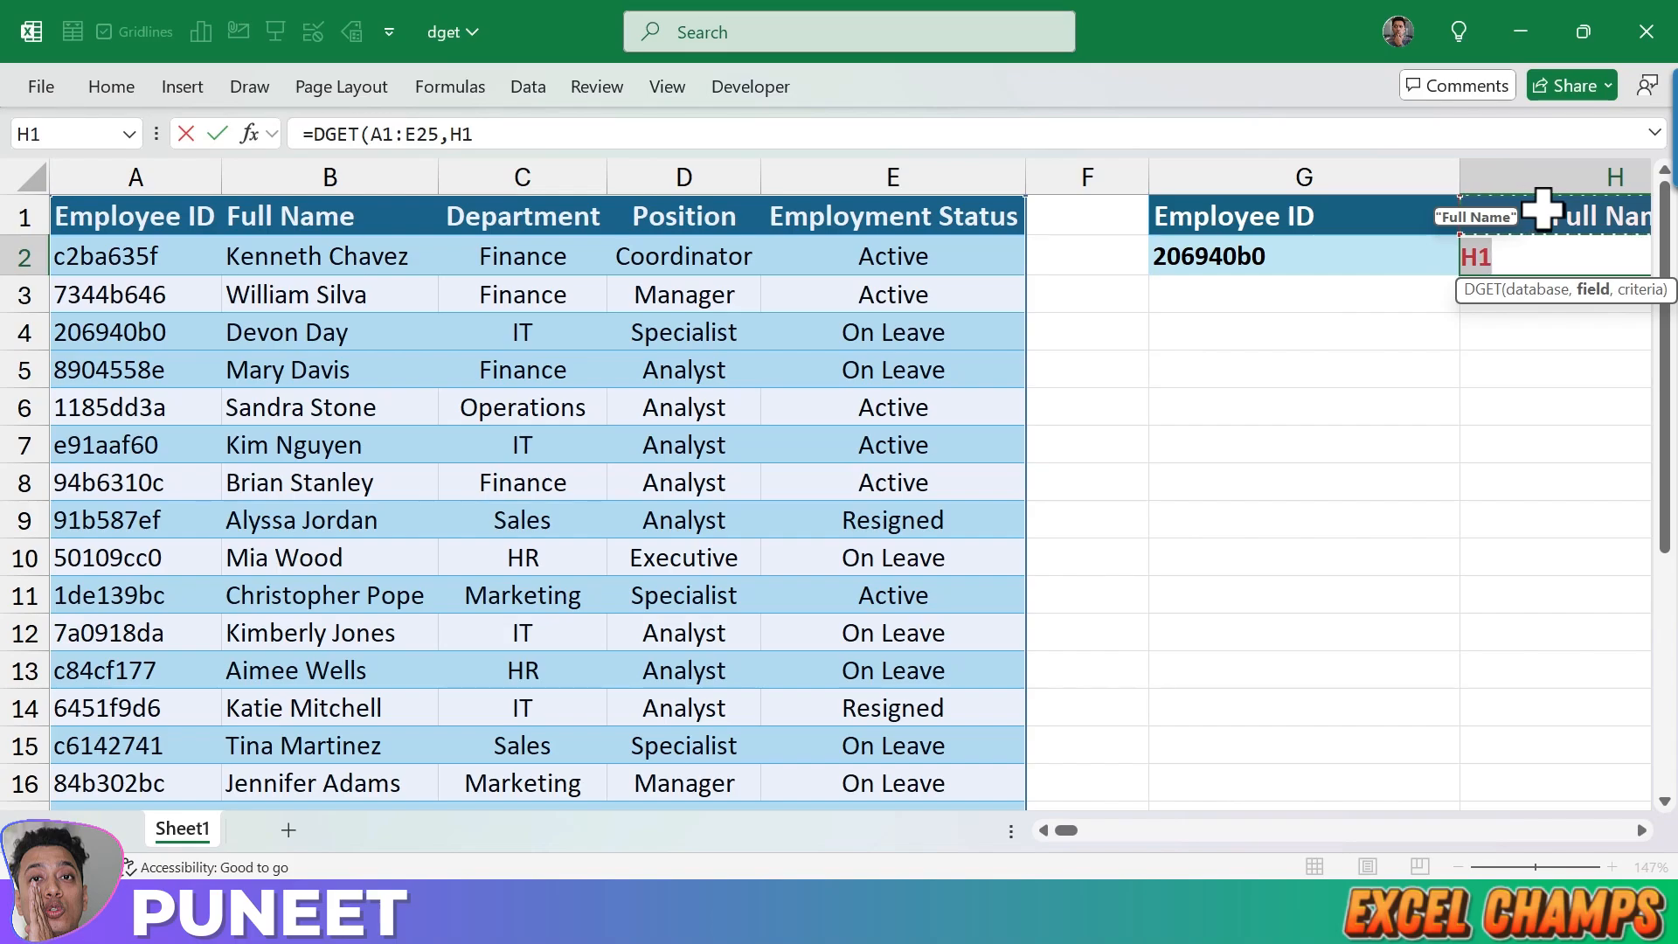
pyautogui.write(',')
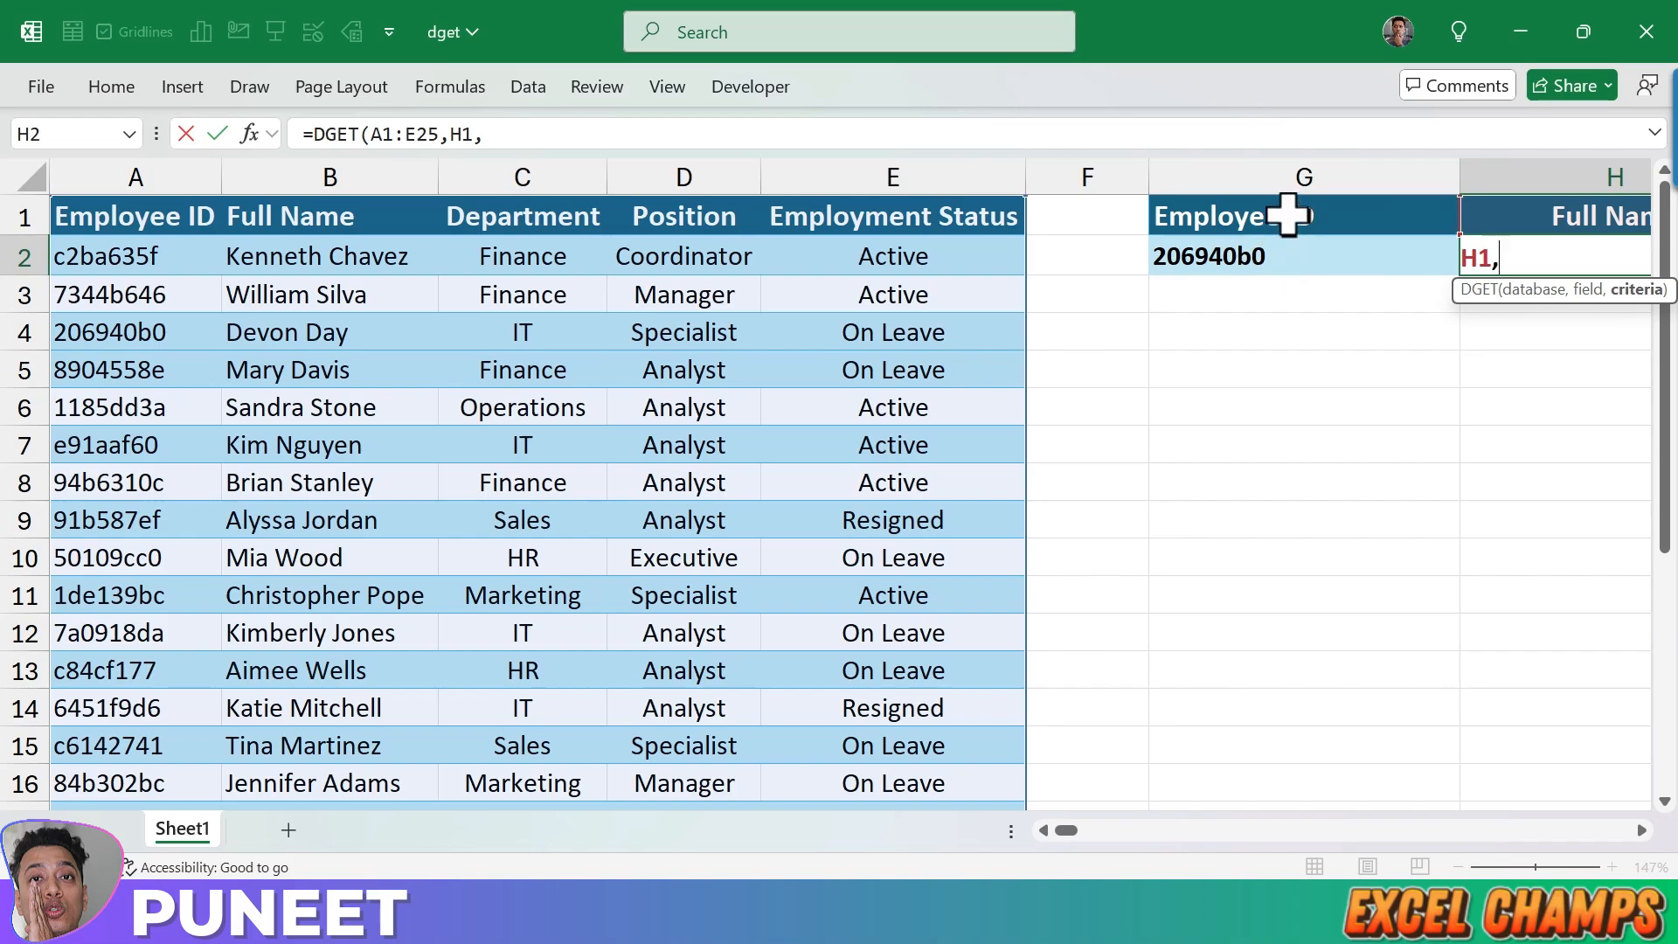
pyautogui.moveTo(1287, 213); pyautogui.dragTo(1288, 253)
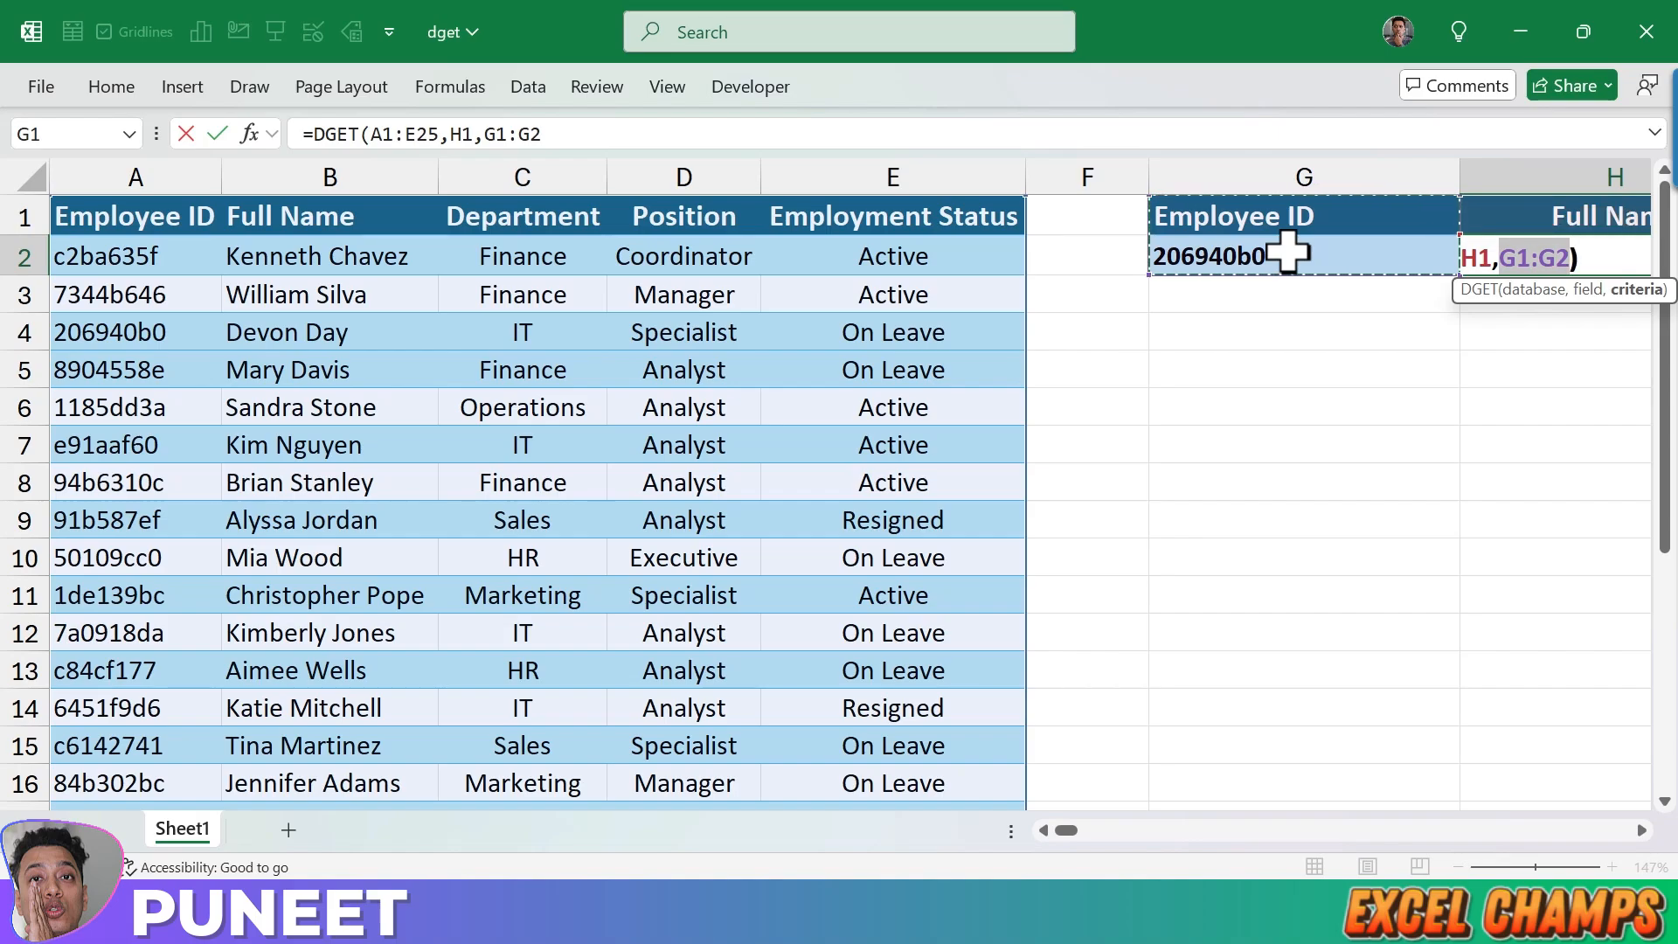
pyautogui.write(')')
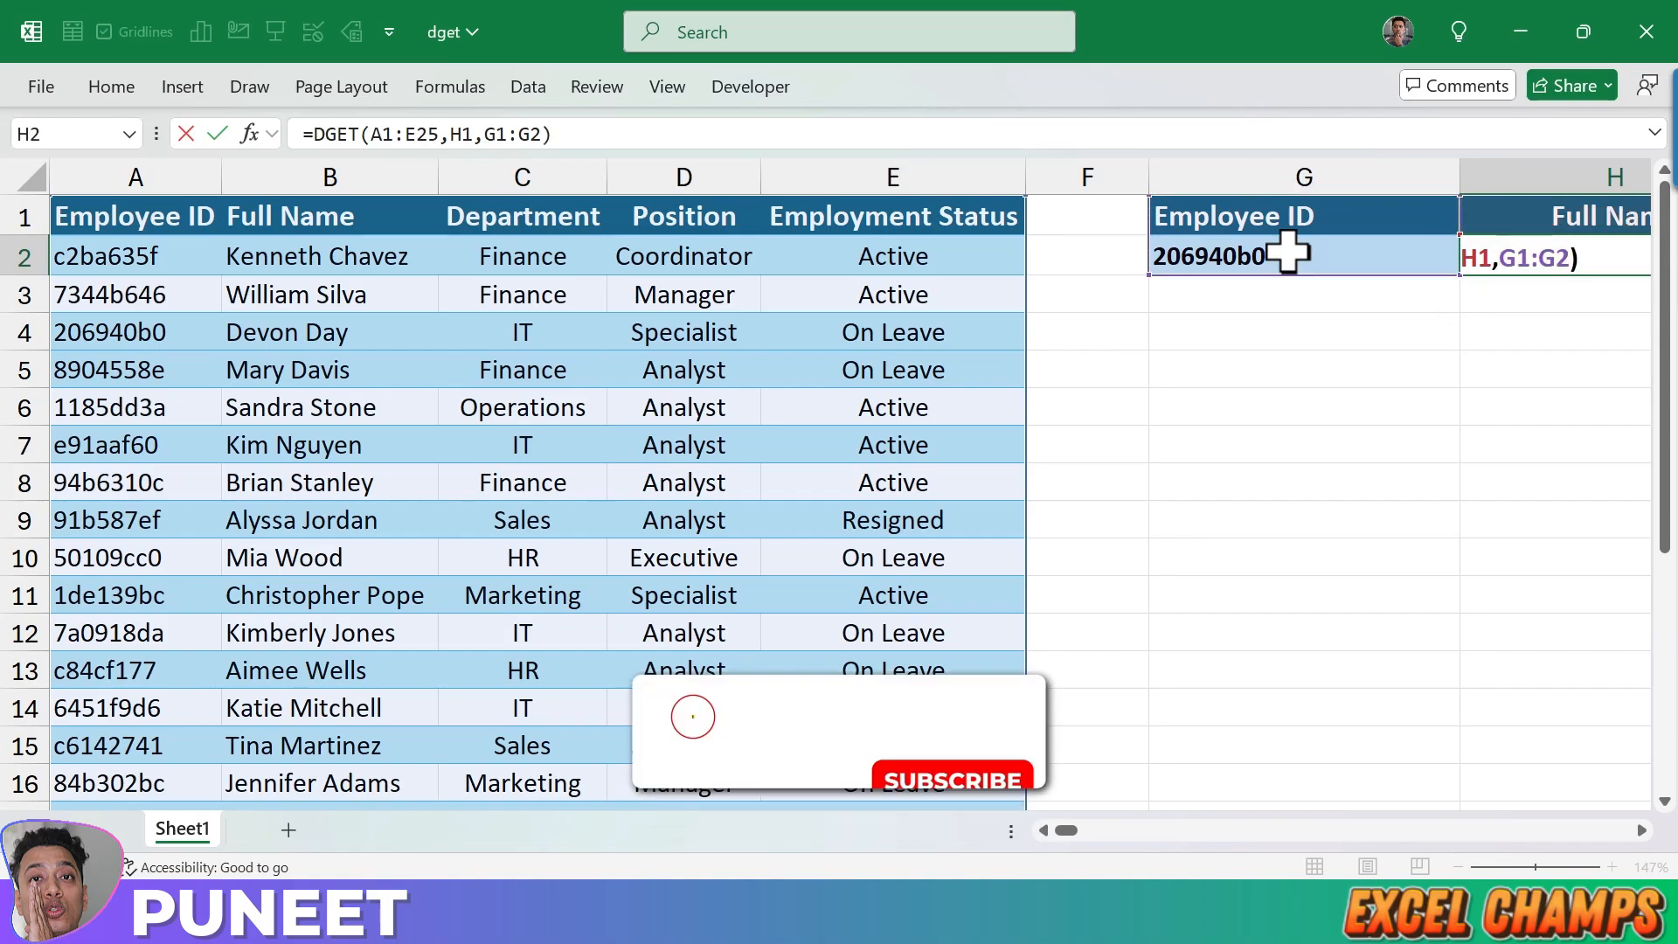
# Check the database, field and criteria arguments of the DGET formula one by one, and enter it in H2
pyautogui.click(1641, 830)
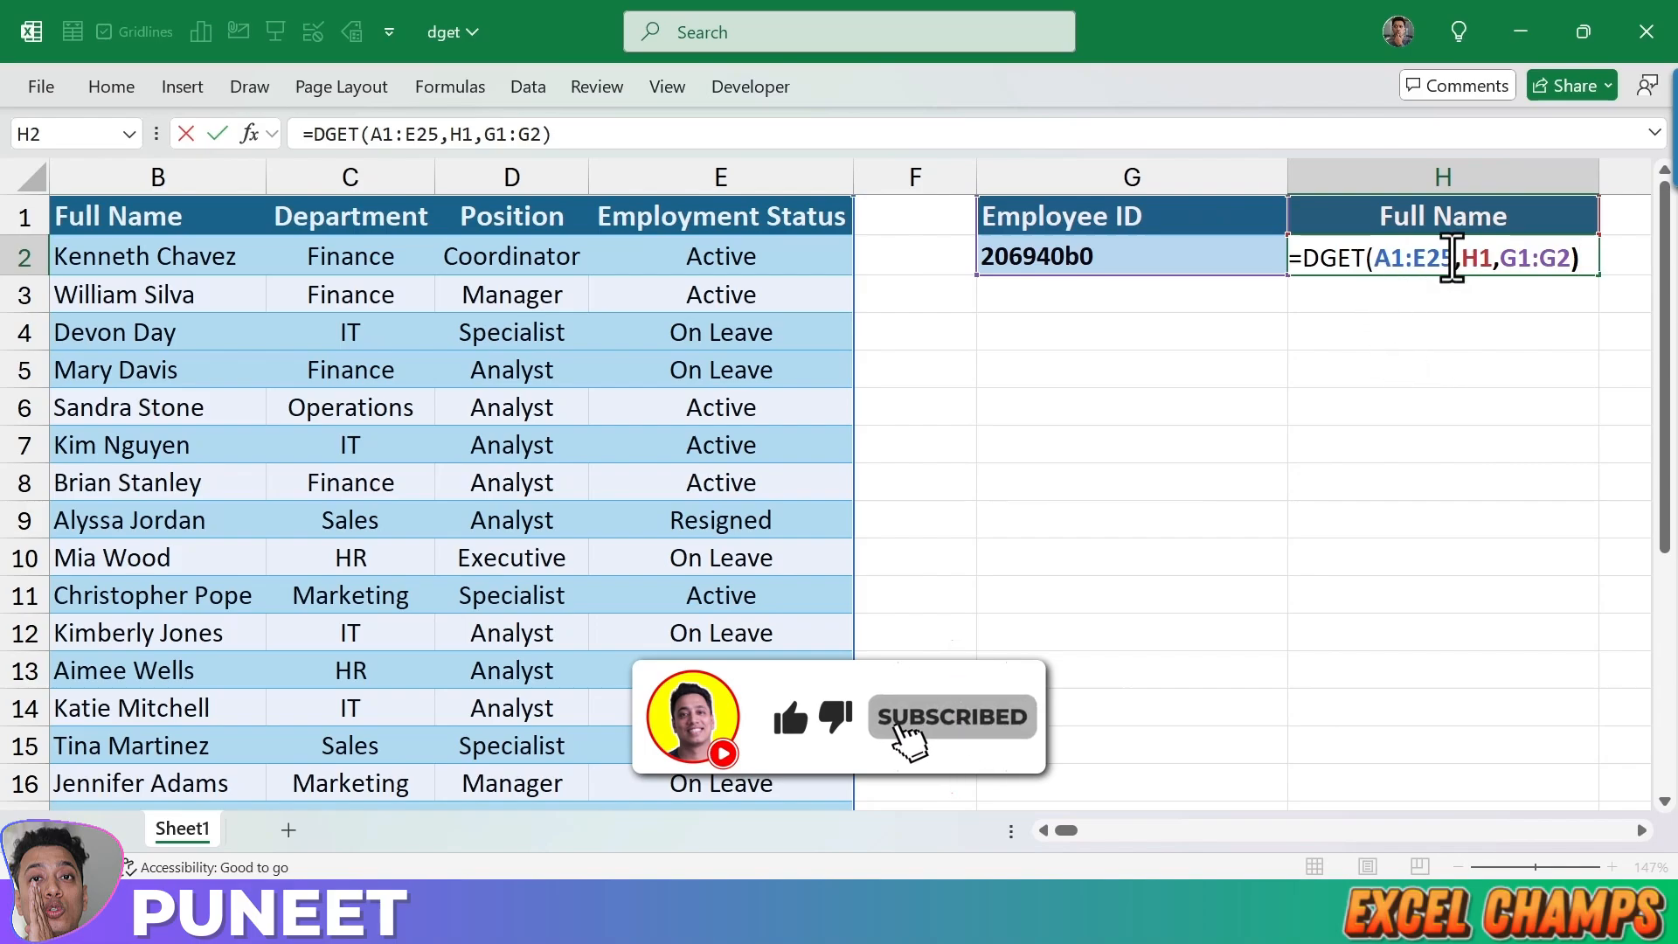
pyautogui.moveTo(1439, 258); pyautogui.dragTo(1372, 259)
pyautogui.moveTo(1490, 259); pyautogui.dragTo(1461, 261)
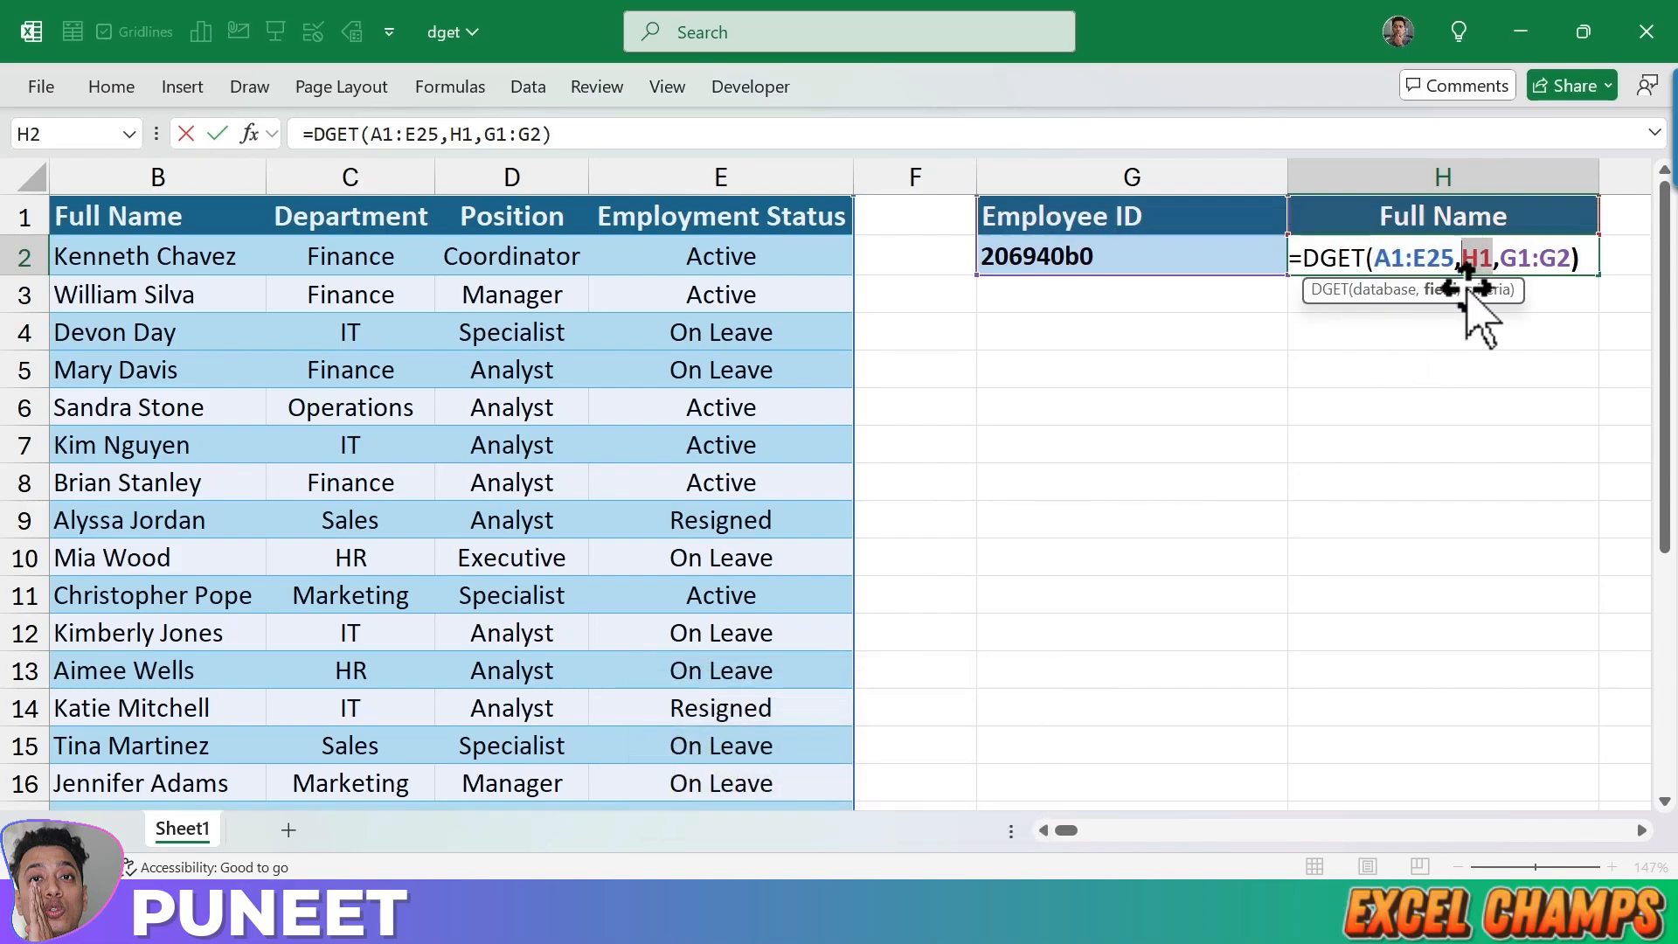
pyautogui.moveTo(1568, 260); pyautogui.dragTo(1499, 261)
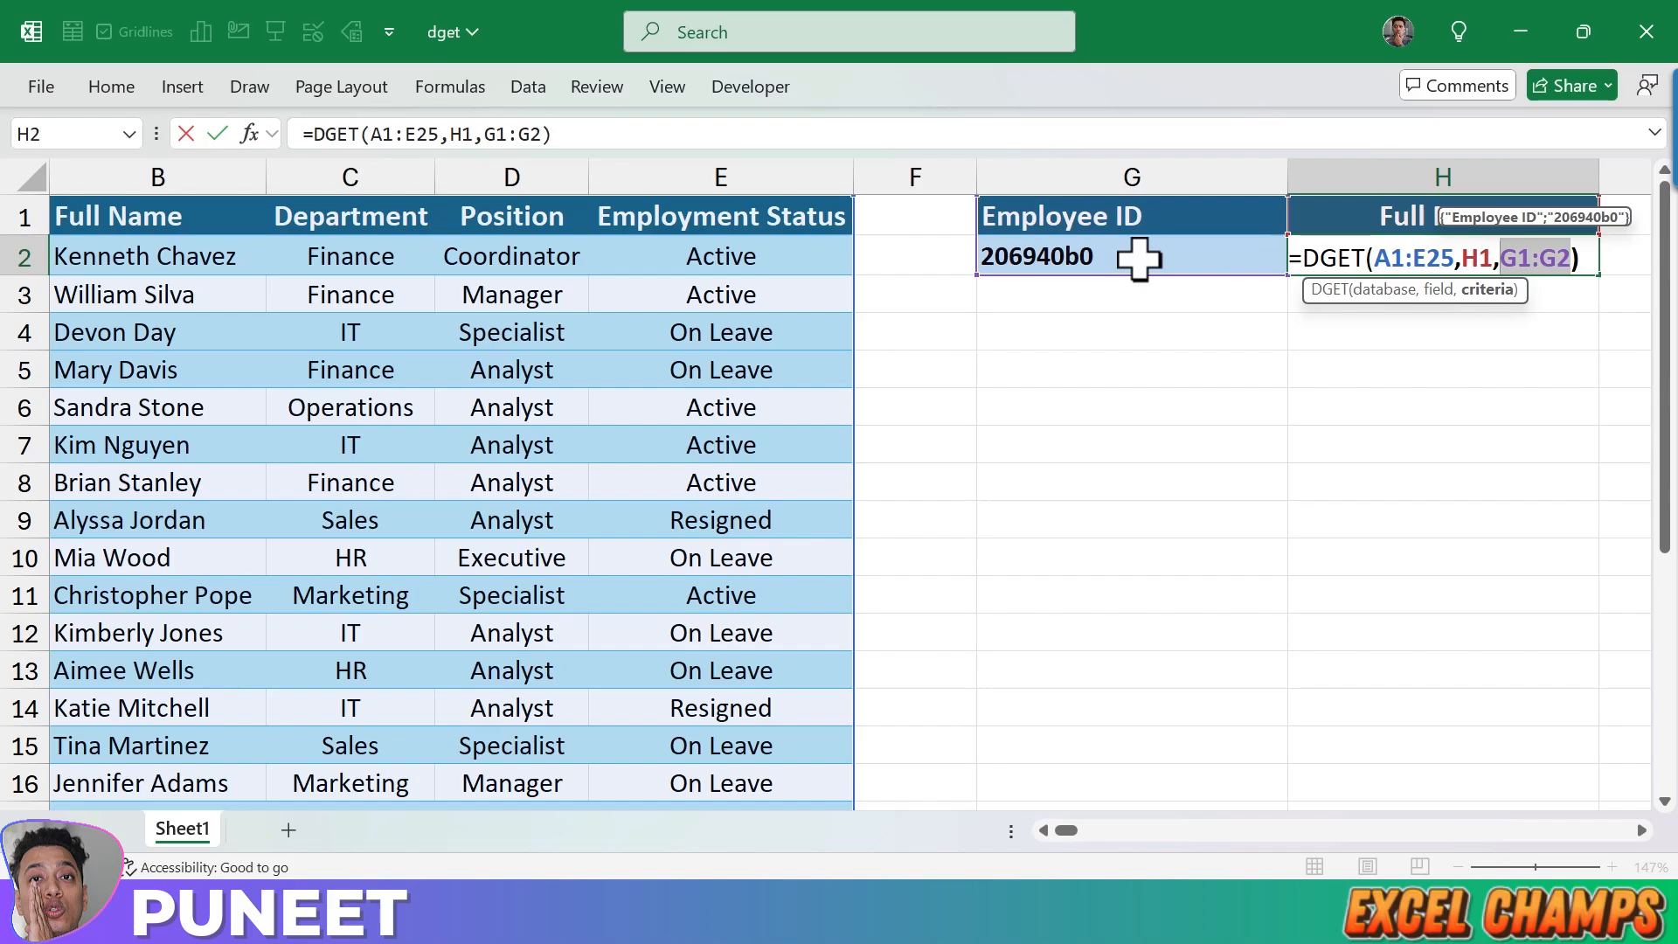
pyautogui.press('Return')
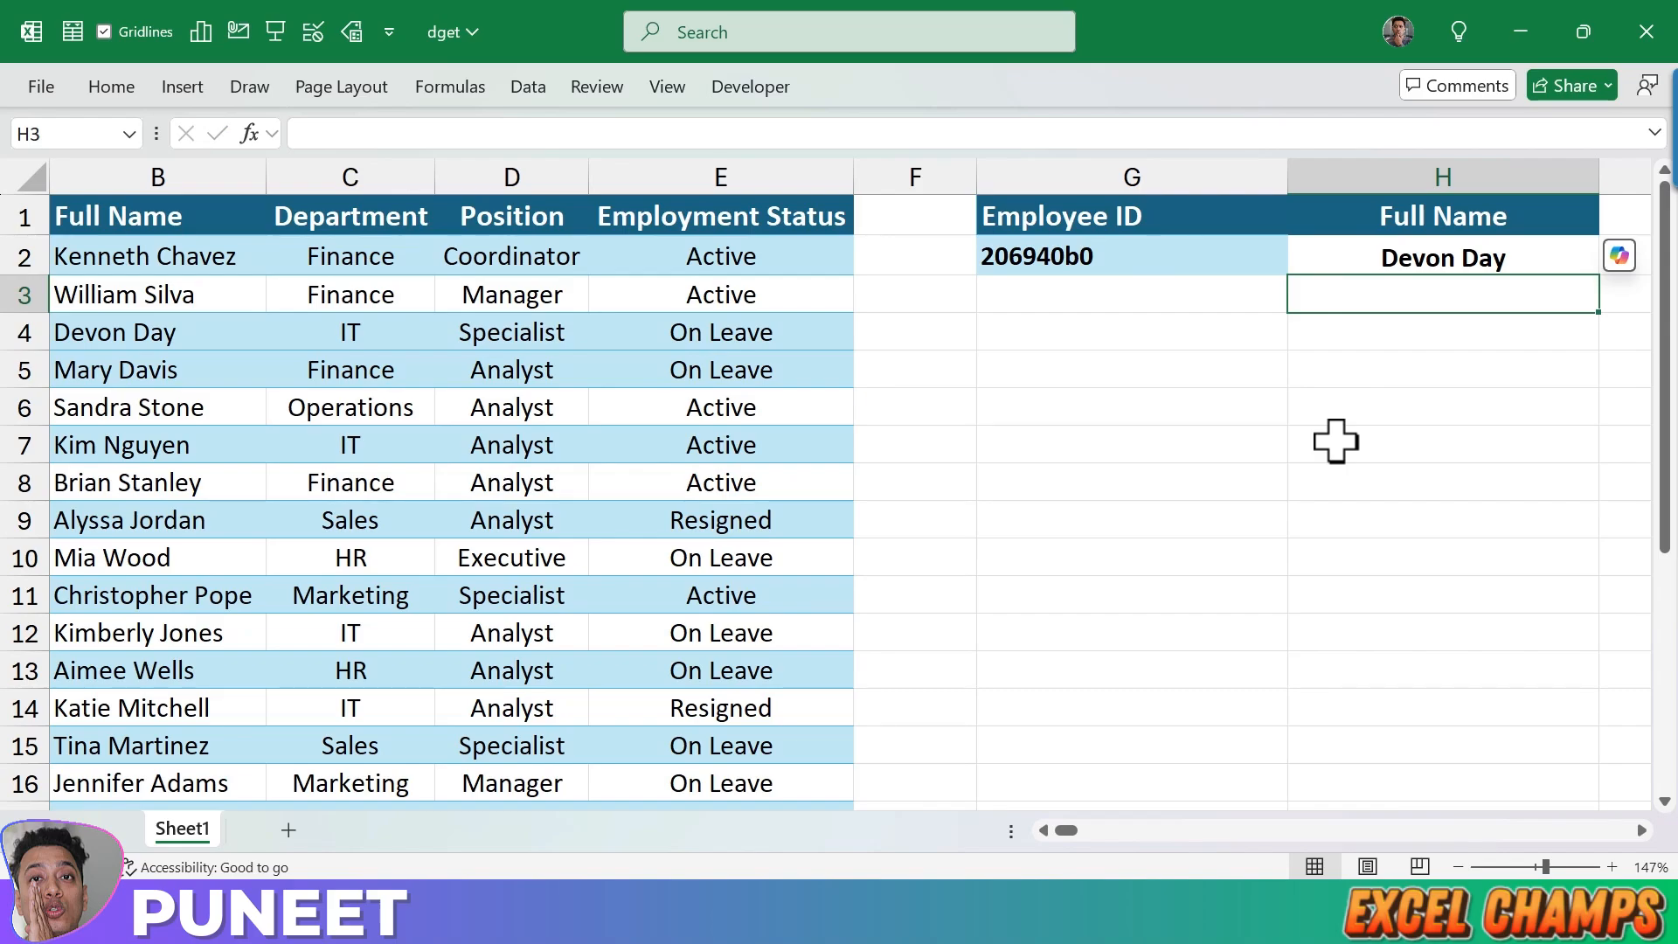
pyautogui.press('Left')
pyautogui.press('Left')
pyautogui.press('Left')
pyautogui.press('Left')
pyautogui.press('Left')
pyautogui.press('Right')
pyautogui.press('Right')
pyautogui.press('Right')
pyautogui.press('Right')
pyautogui.press('Right')
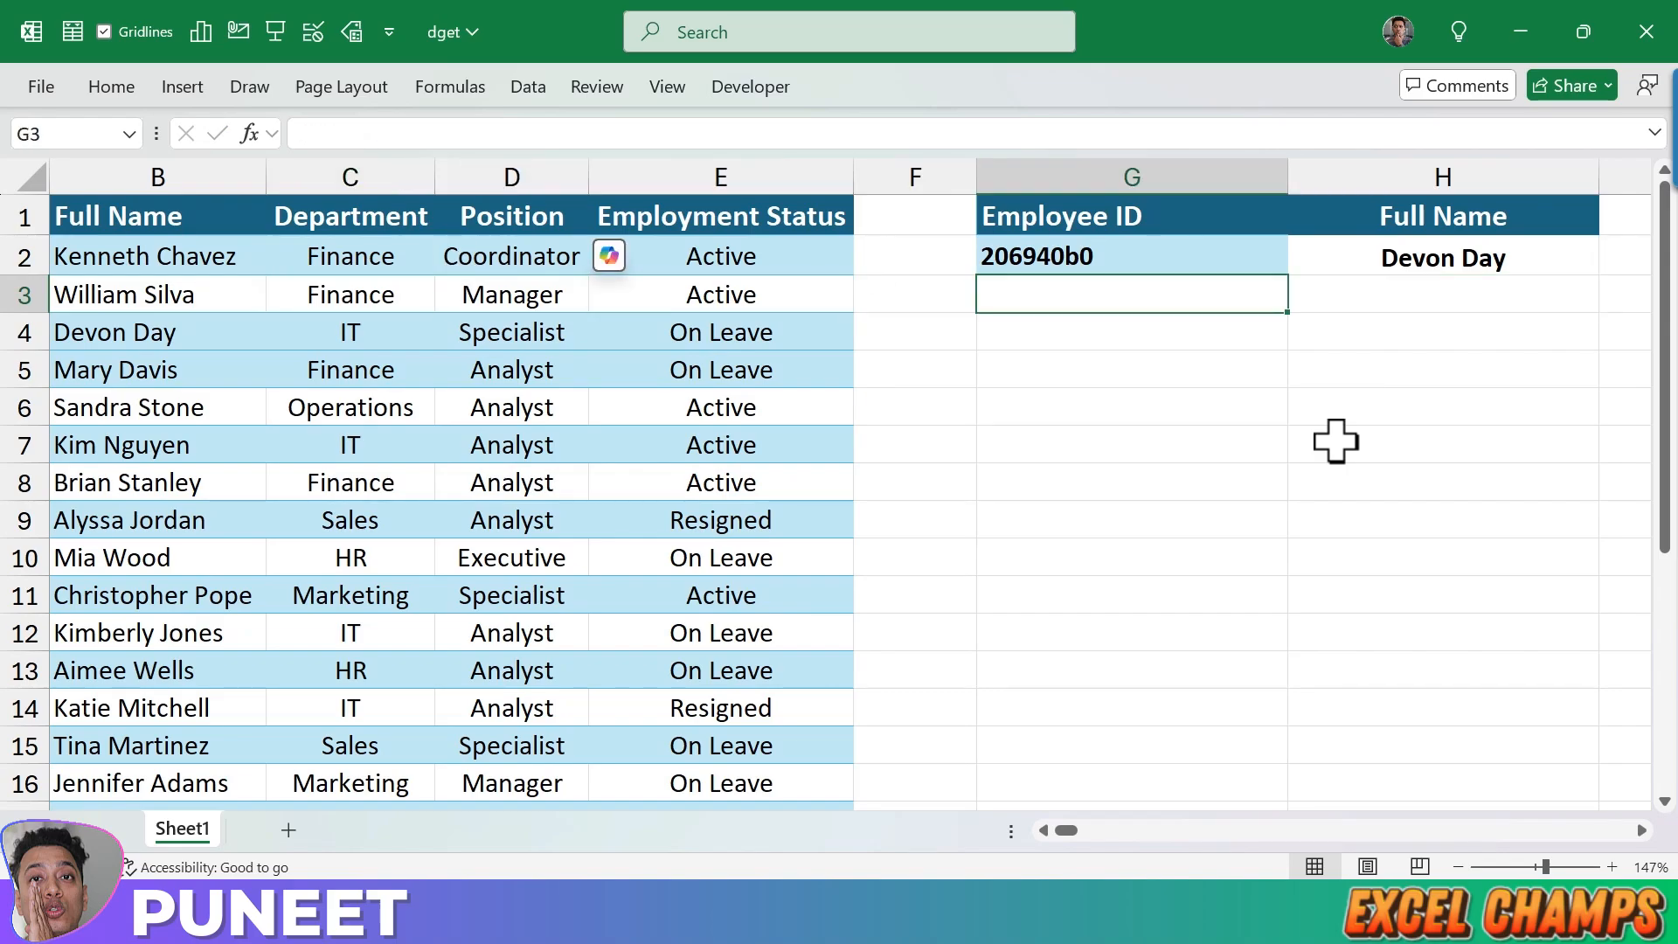
# Replace the heading in H1 with Department so that the DGET formula returns that field
pyautogui.press('Up')
pyautogui.press('Up')
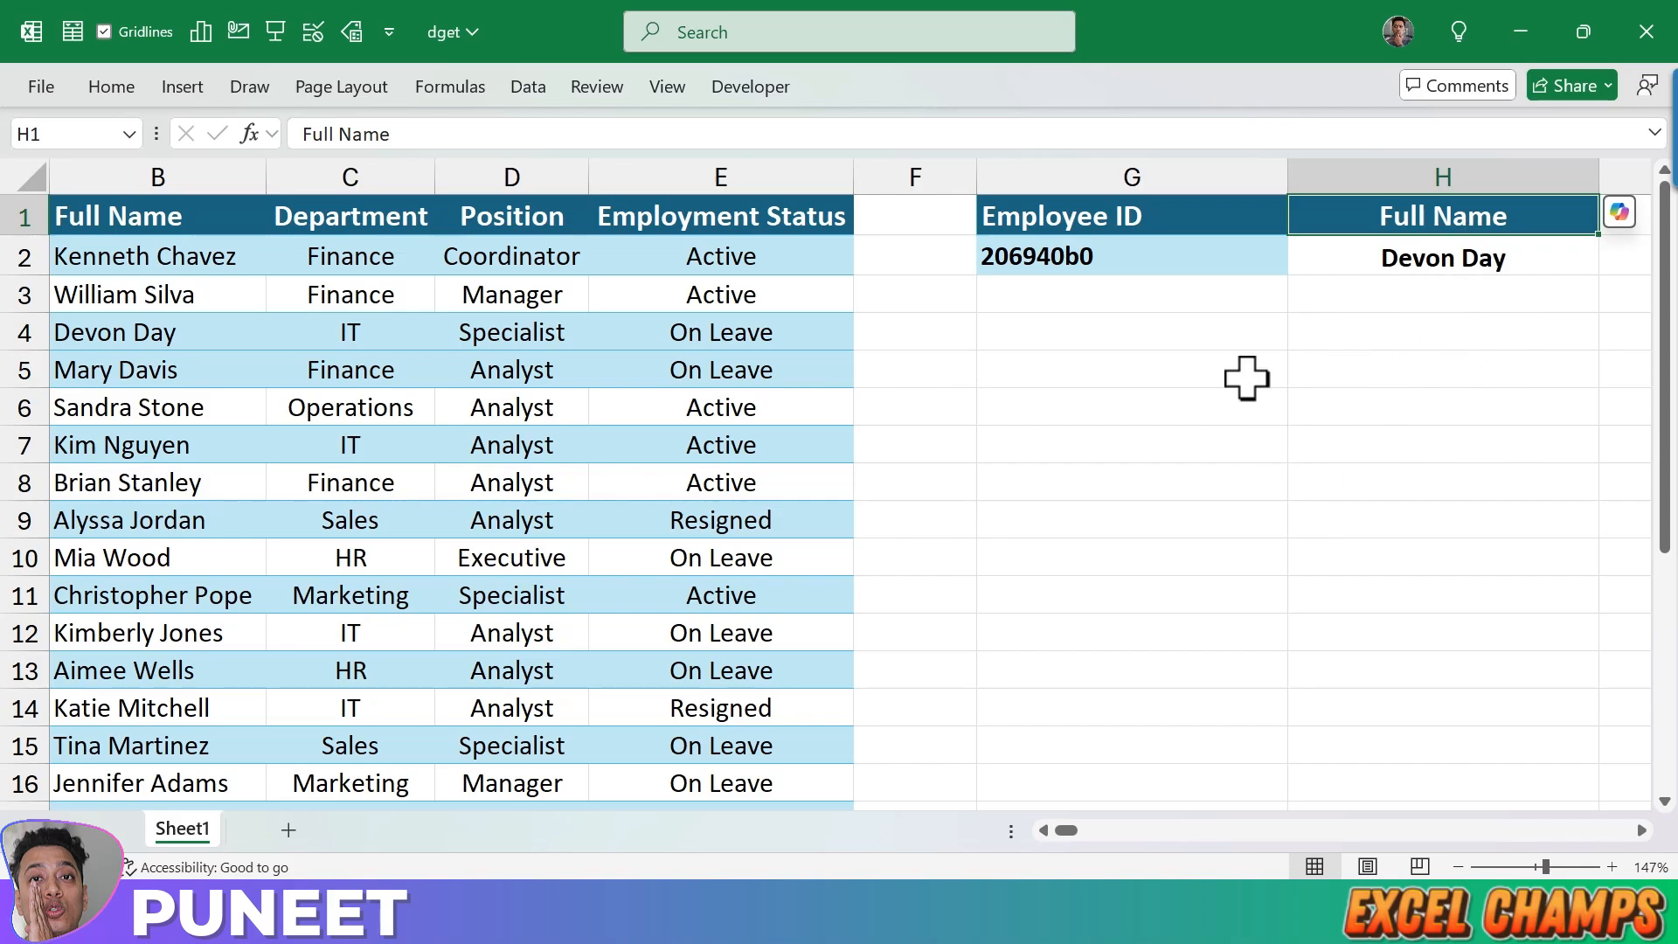
pyautogui.write('De')
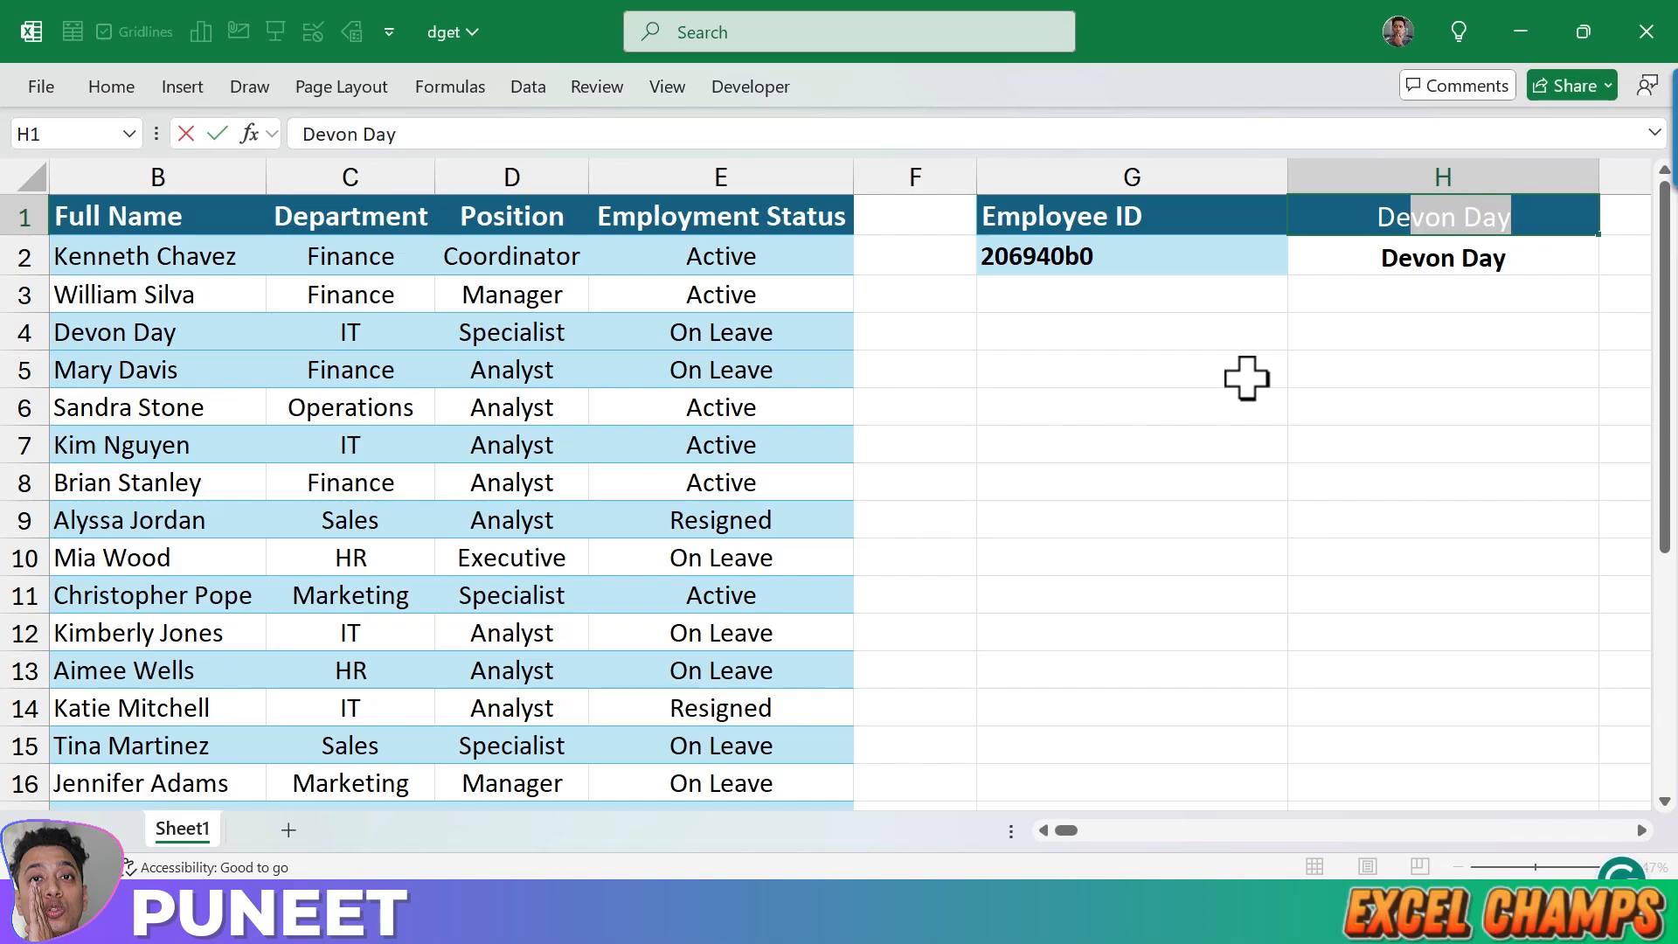
pyautogui.write('partment')
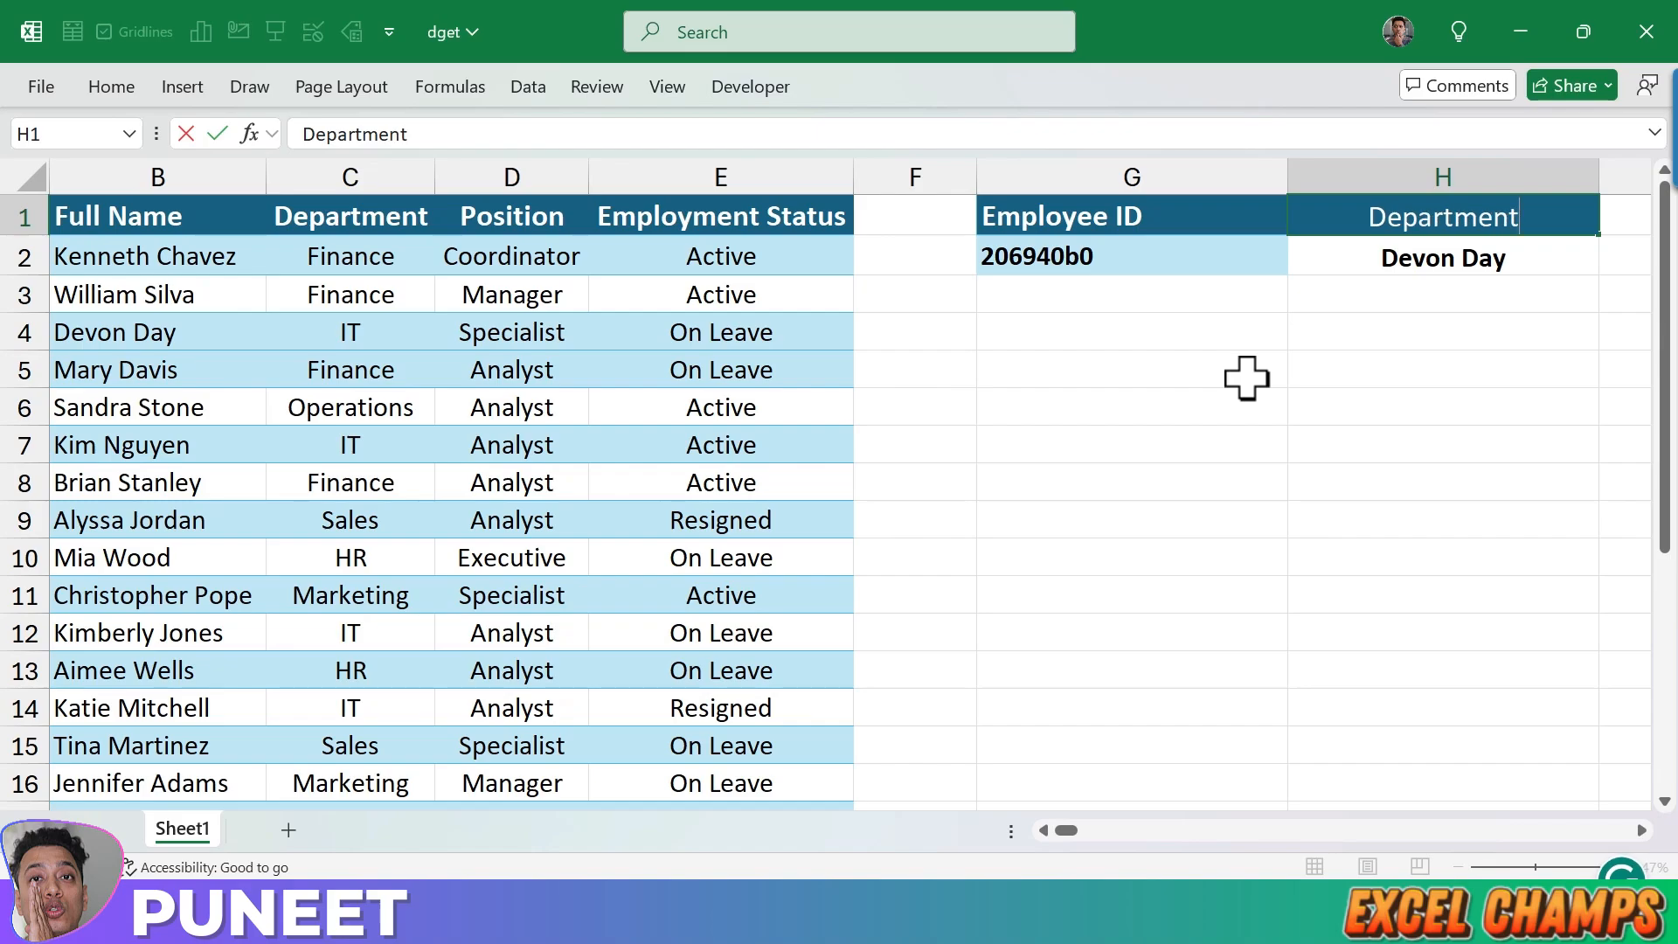
pyautogui.press('Return')
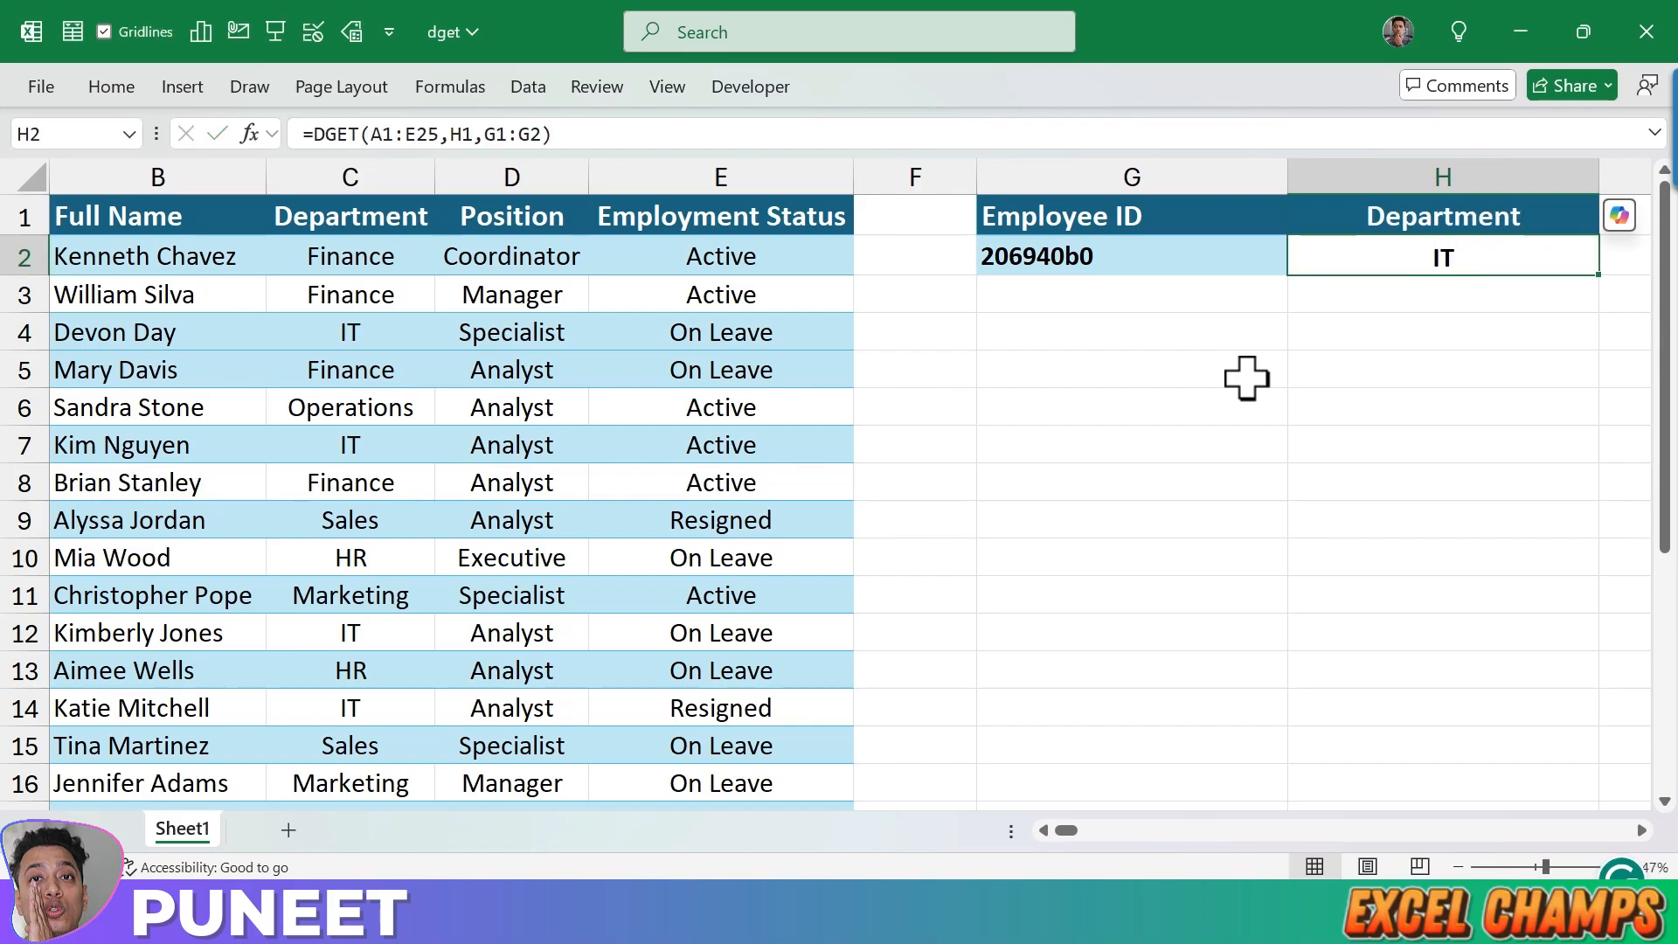
# Change the lookup heading in H1 to Position
pyautogui.press('Up')
pyautogui.press('Down')
pyautogui.press('Up')
pyautogui.write('Position')
pyautogui.press('Return')
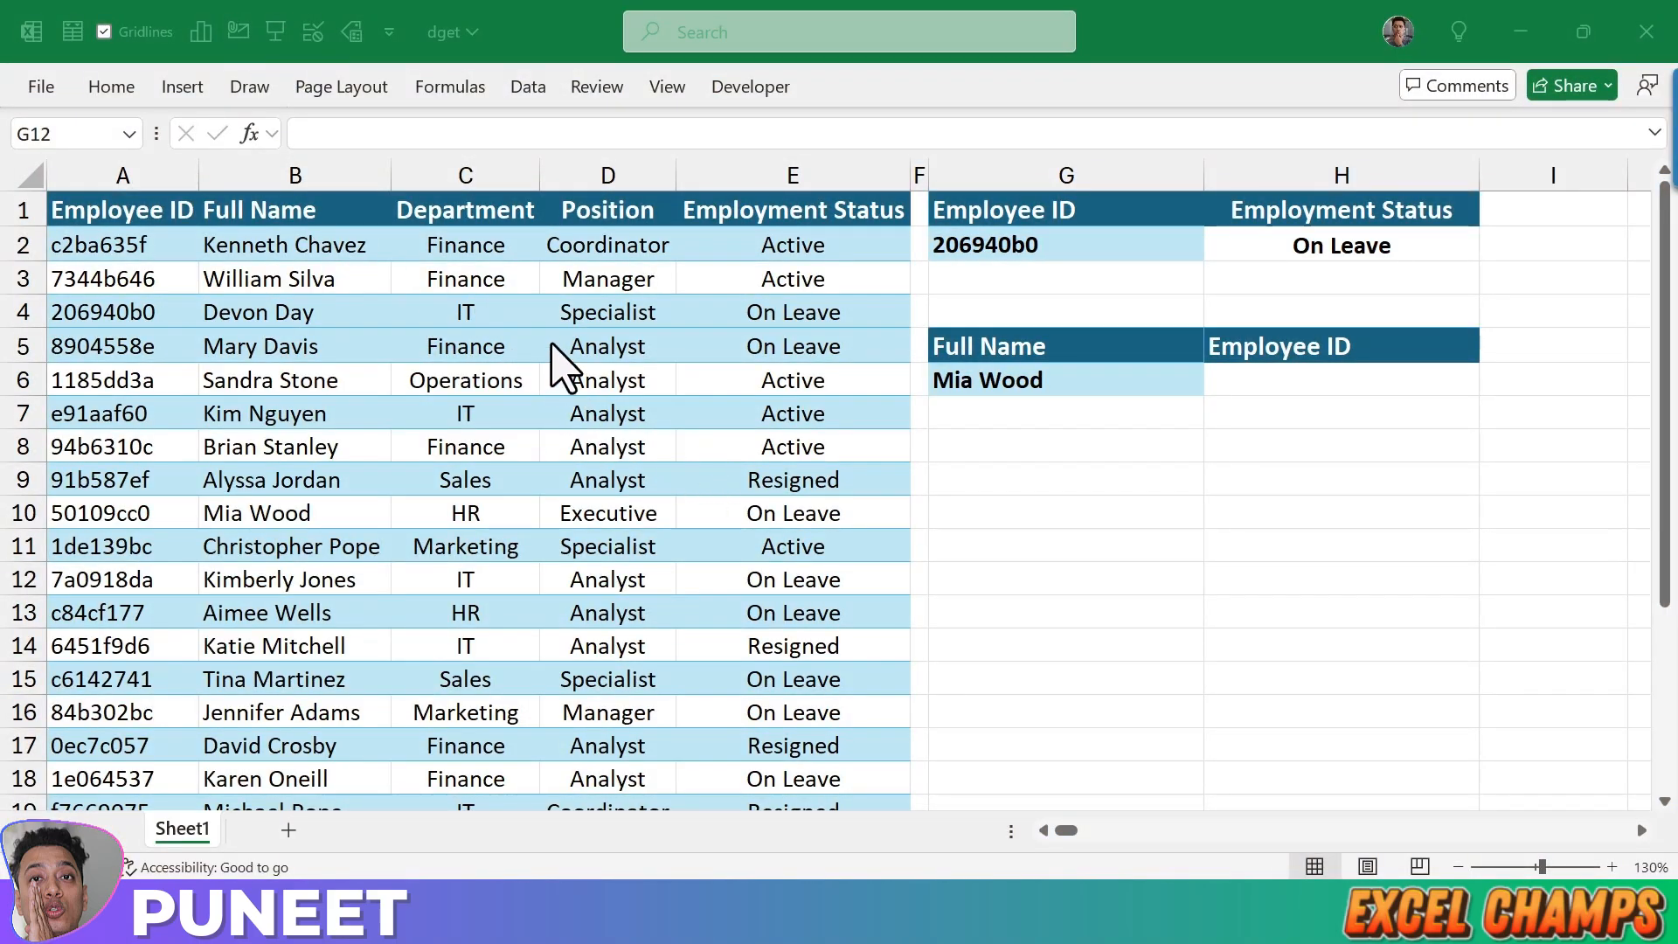
# Examine the record in row 10 matching the full name in G6, comparing the order of its Employee ID and Full Name columns
pyautogui.click(1069, 510)
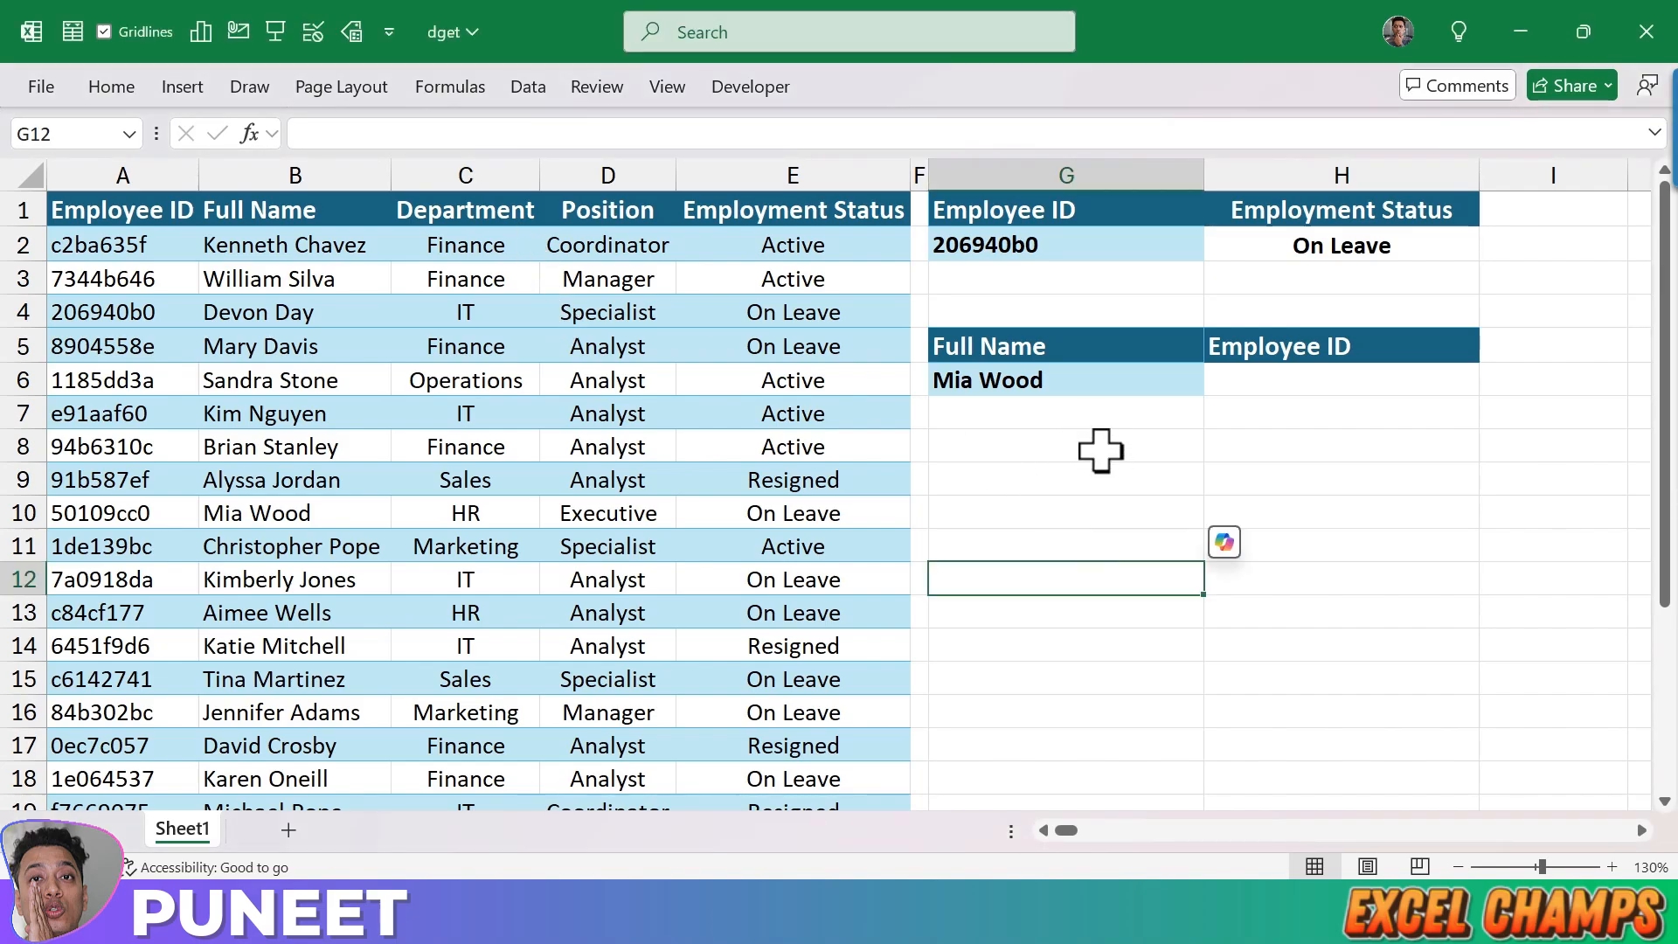
pyautogui.press('Home')
pyautogui.press('Up')
pyautogui.press('Up')
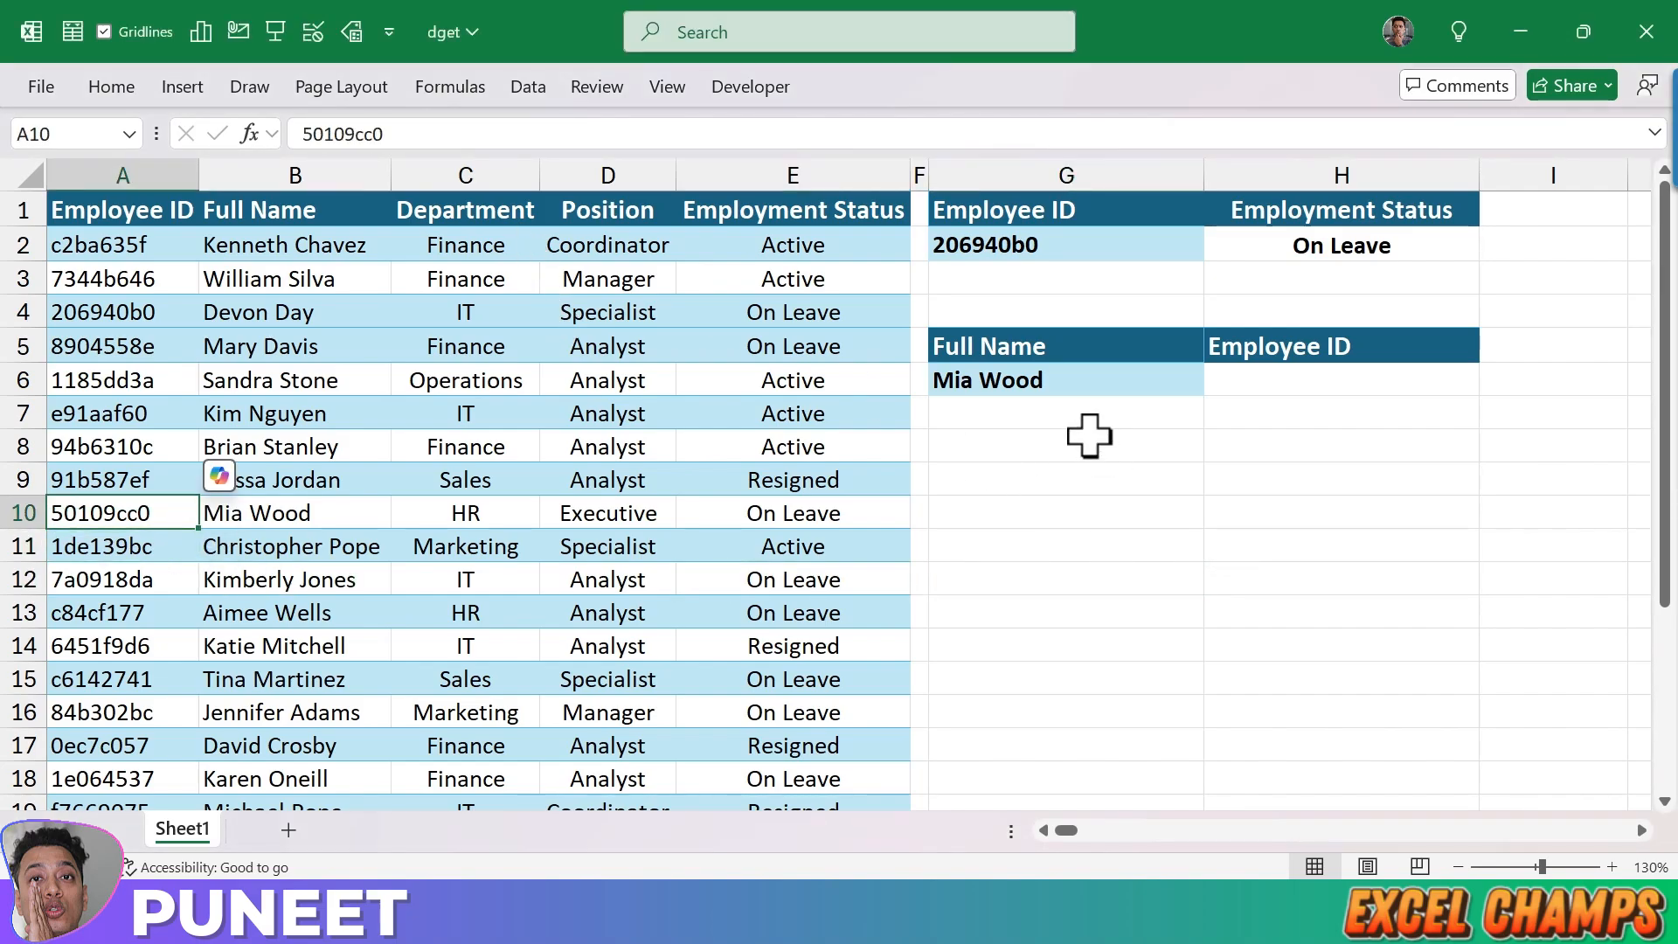
pyautogui.press('Right')
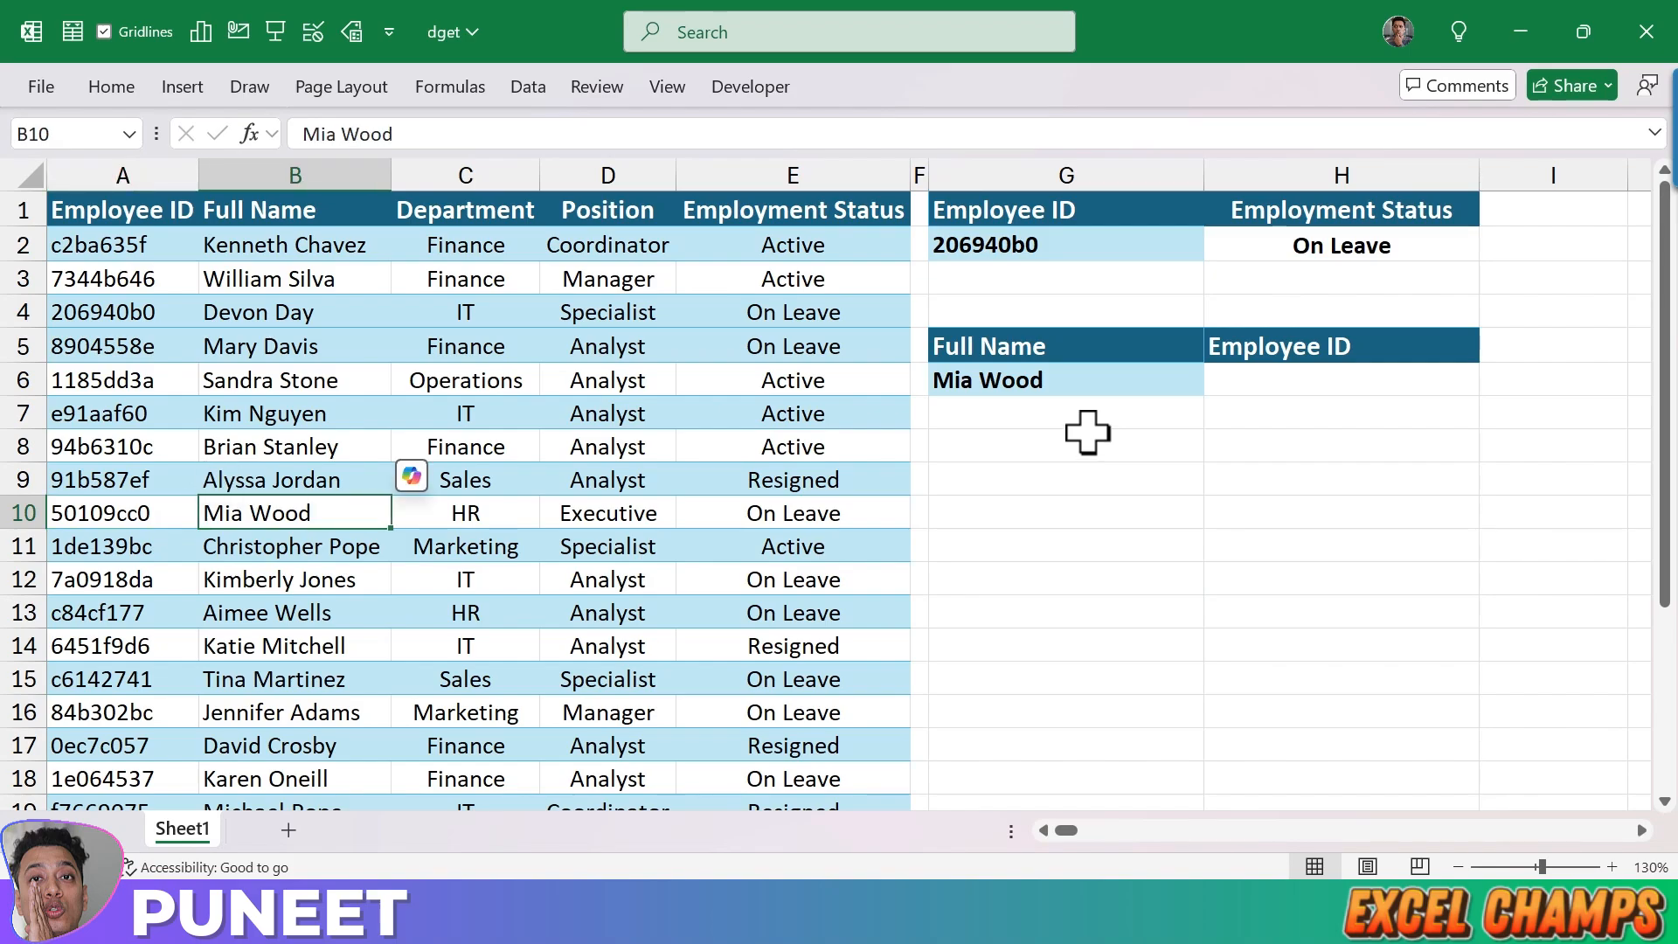
pyautogui.press('Left')
pyautogui.press('Right')
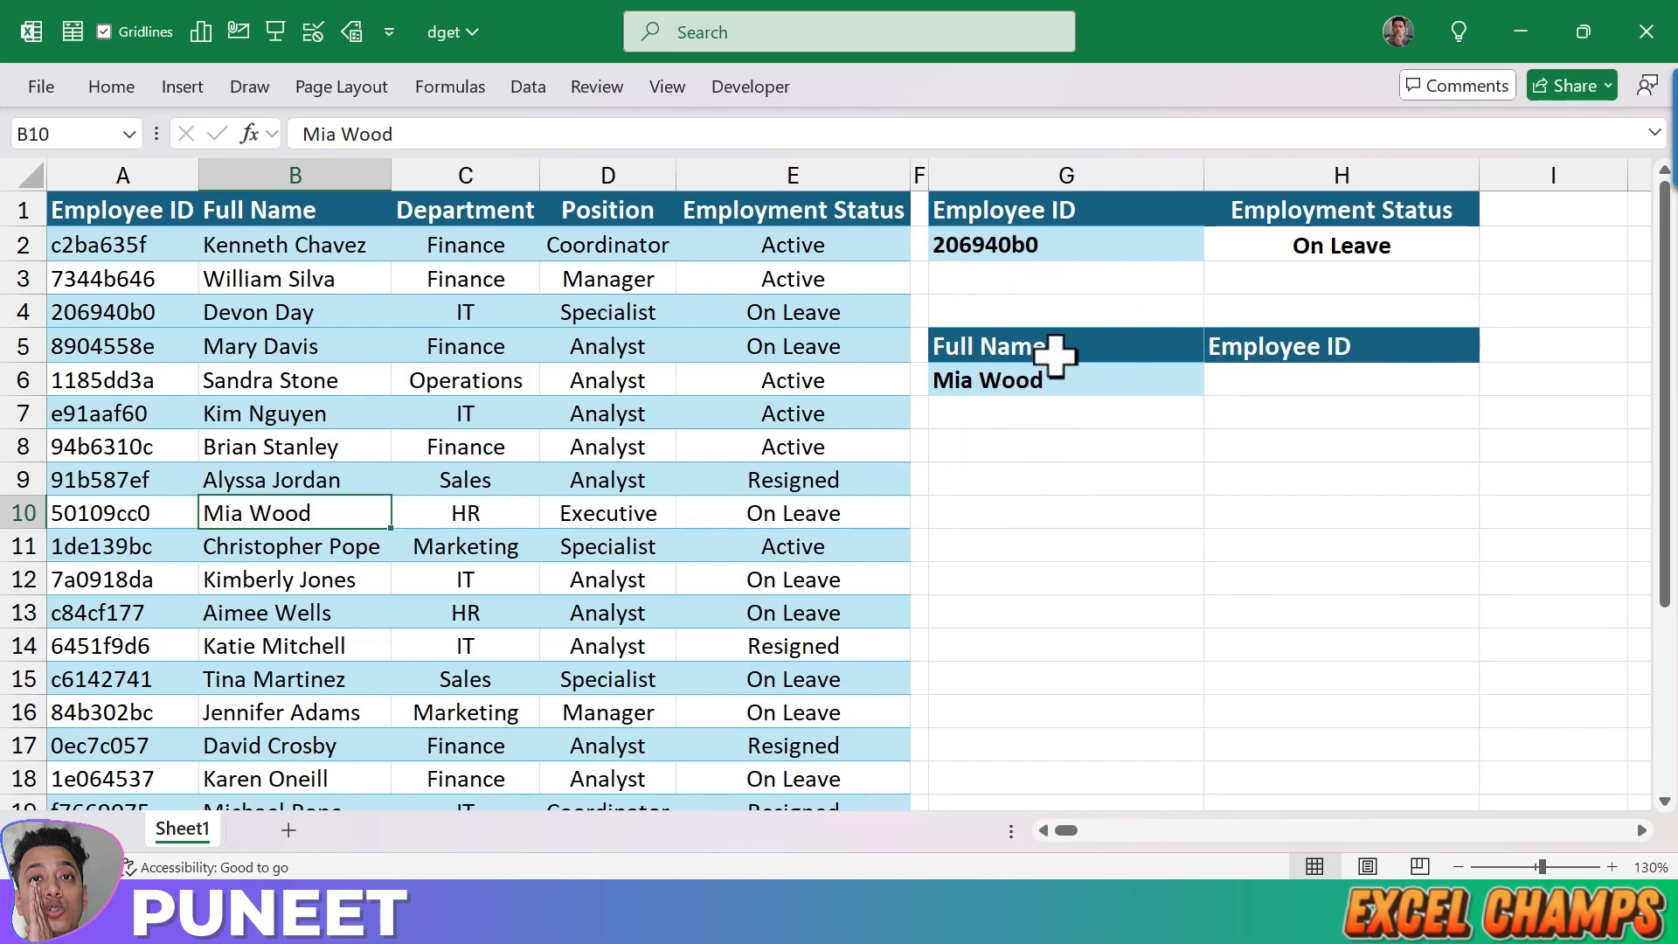
# Start a DGET formula in H6, under the second Employee ID heading, with the employee table A1:E25 as database
pyautogui.click(1290, 372)
pyautogui.write('=dge')
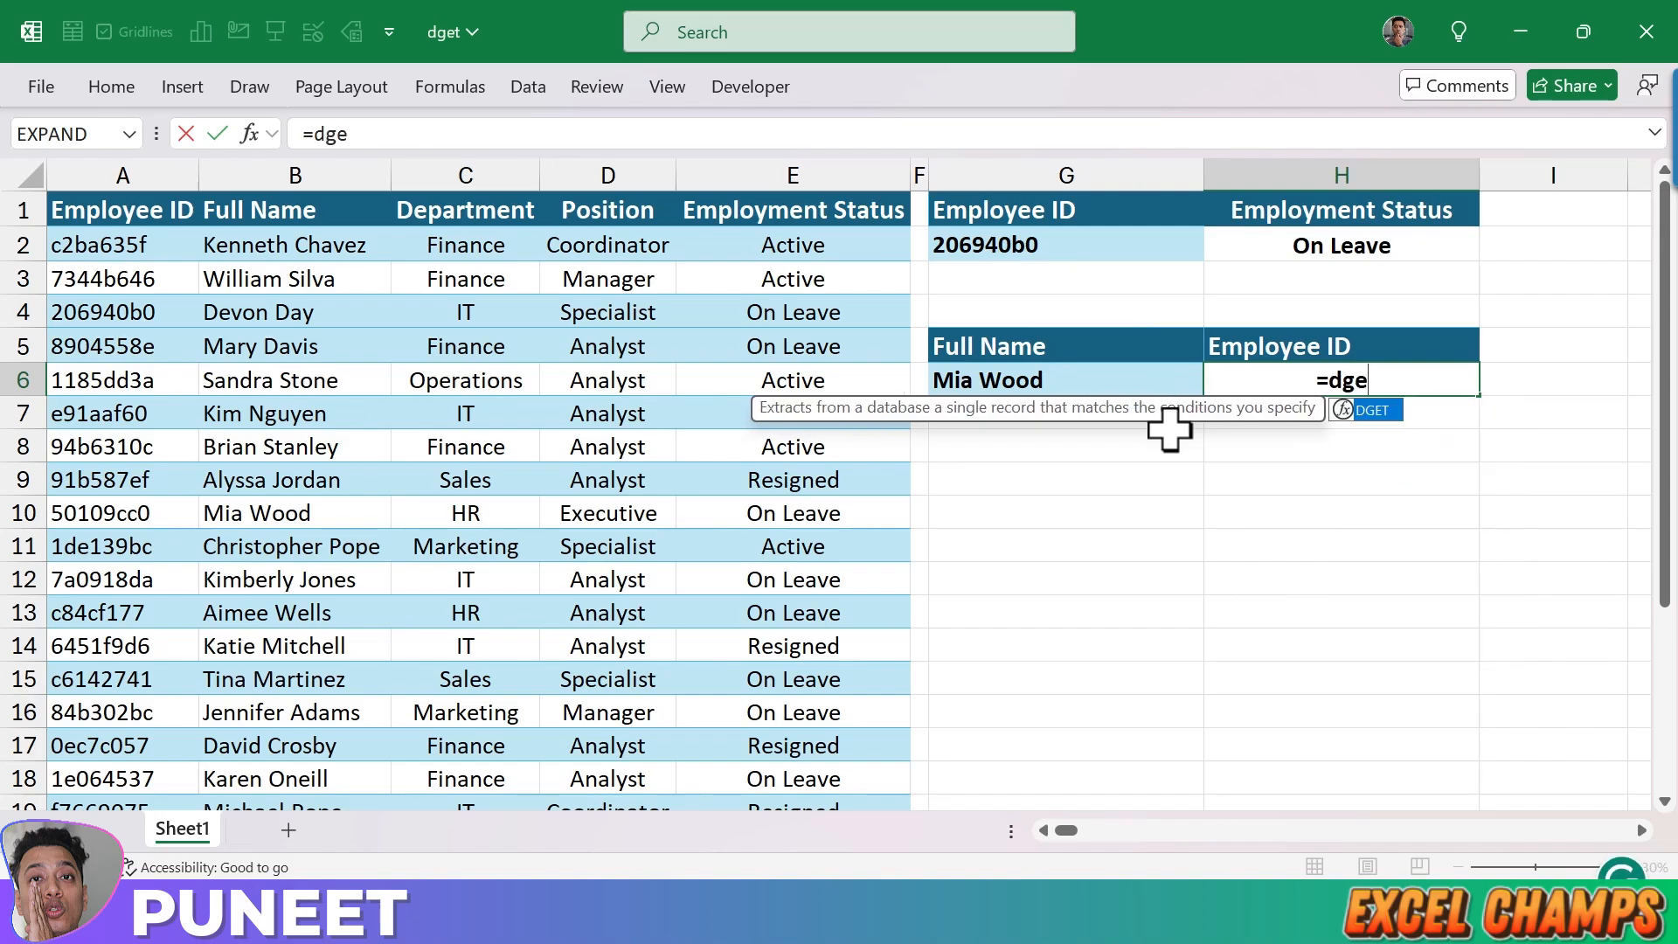
pyautogui.press('Tab')
pyautogui.press('Left')
pyautogui.press('Left')
pyautogui.press('Left')
pyautogui.hotkey('ctrl', 'Up')
pyautogui.hotkey('ctrl', 'Left')
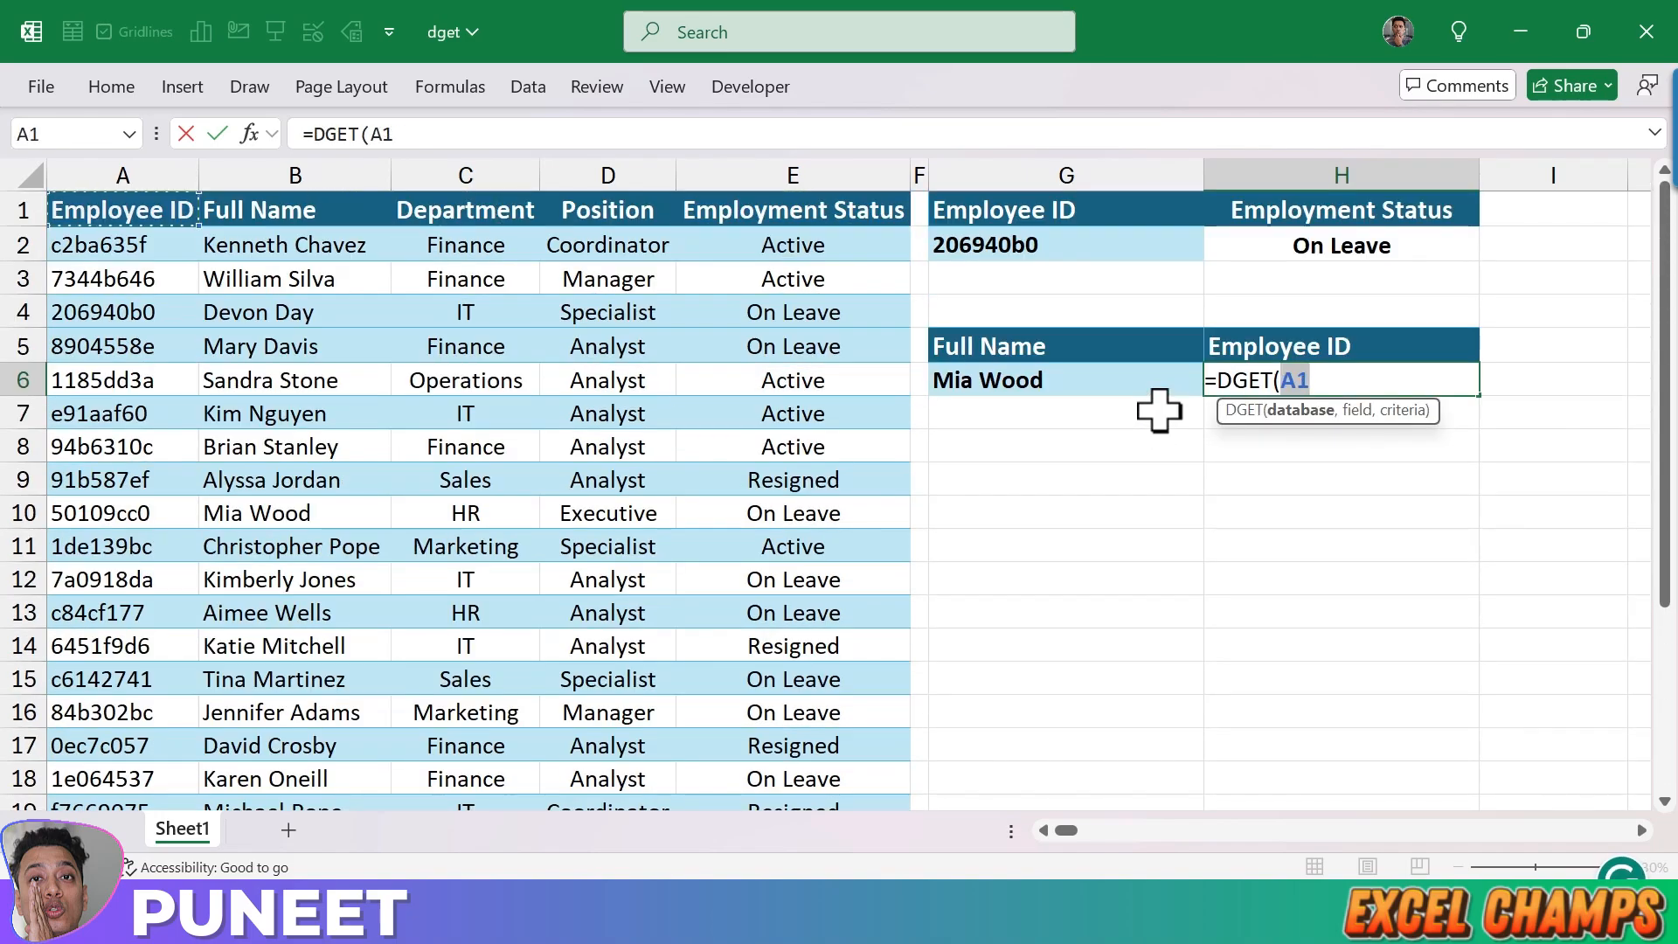
pyautogui.hotkey('ctrl', 'shift', 'Right')
pyautogui.hotkey('ctrl', 'shift', 'Down')
pyautogui.write(',')
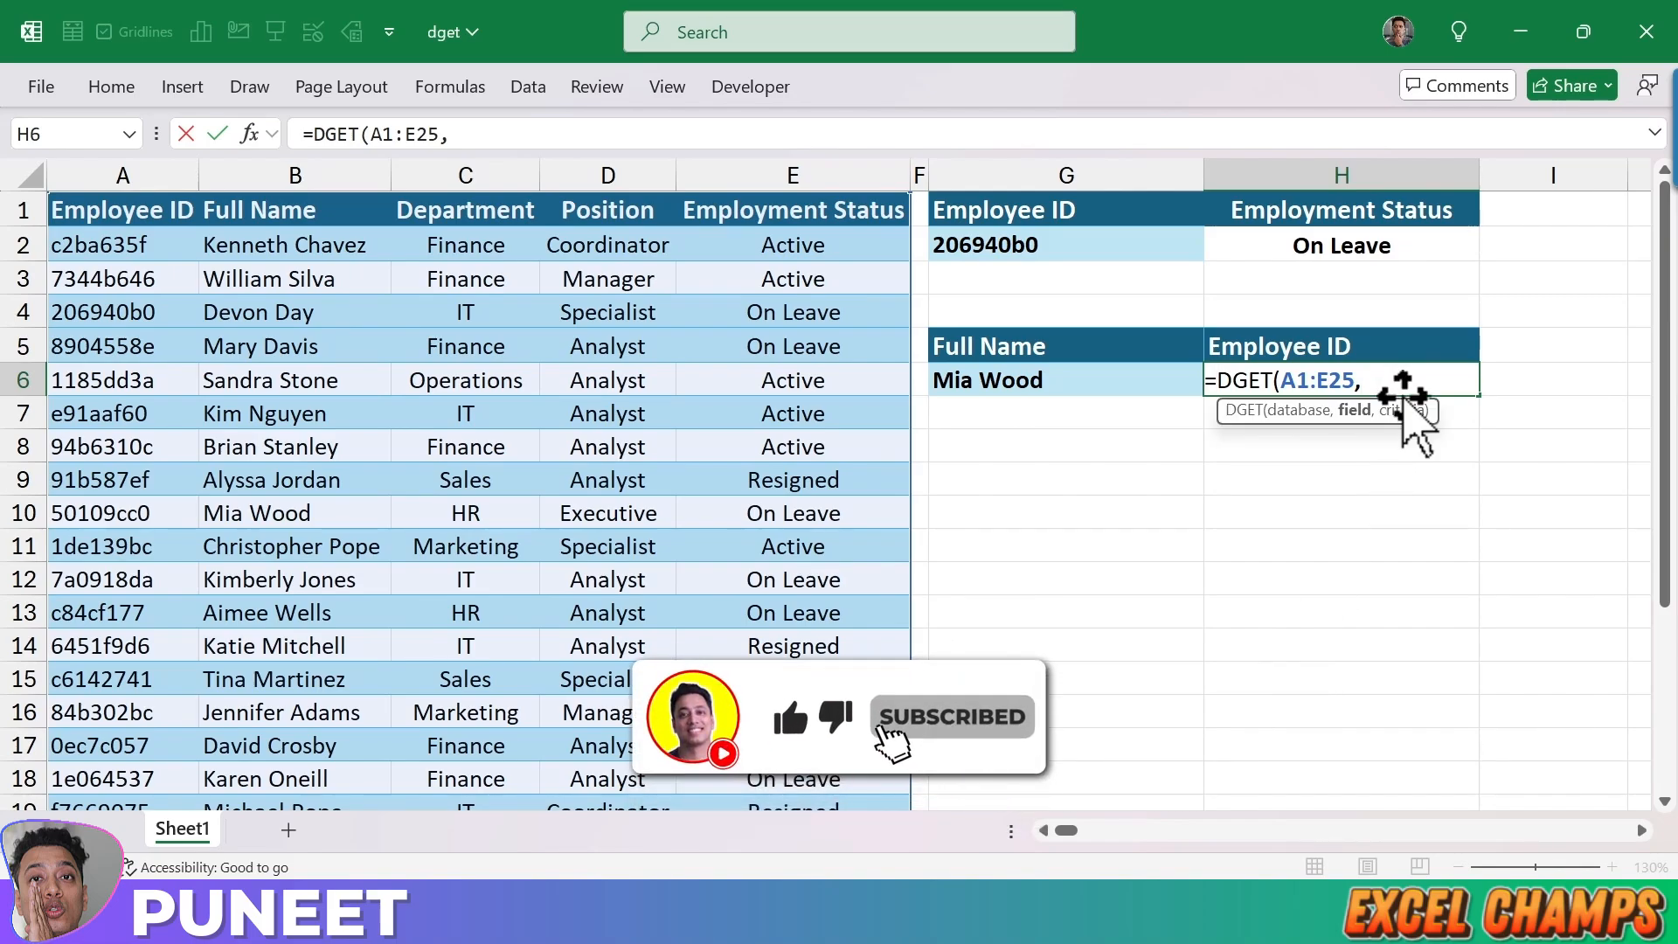
# Add H5 as the field and G5:G6 as the criteria of the H6 DGET formula, and close its parenthesis
pyautogui.click(1398, 354)
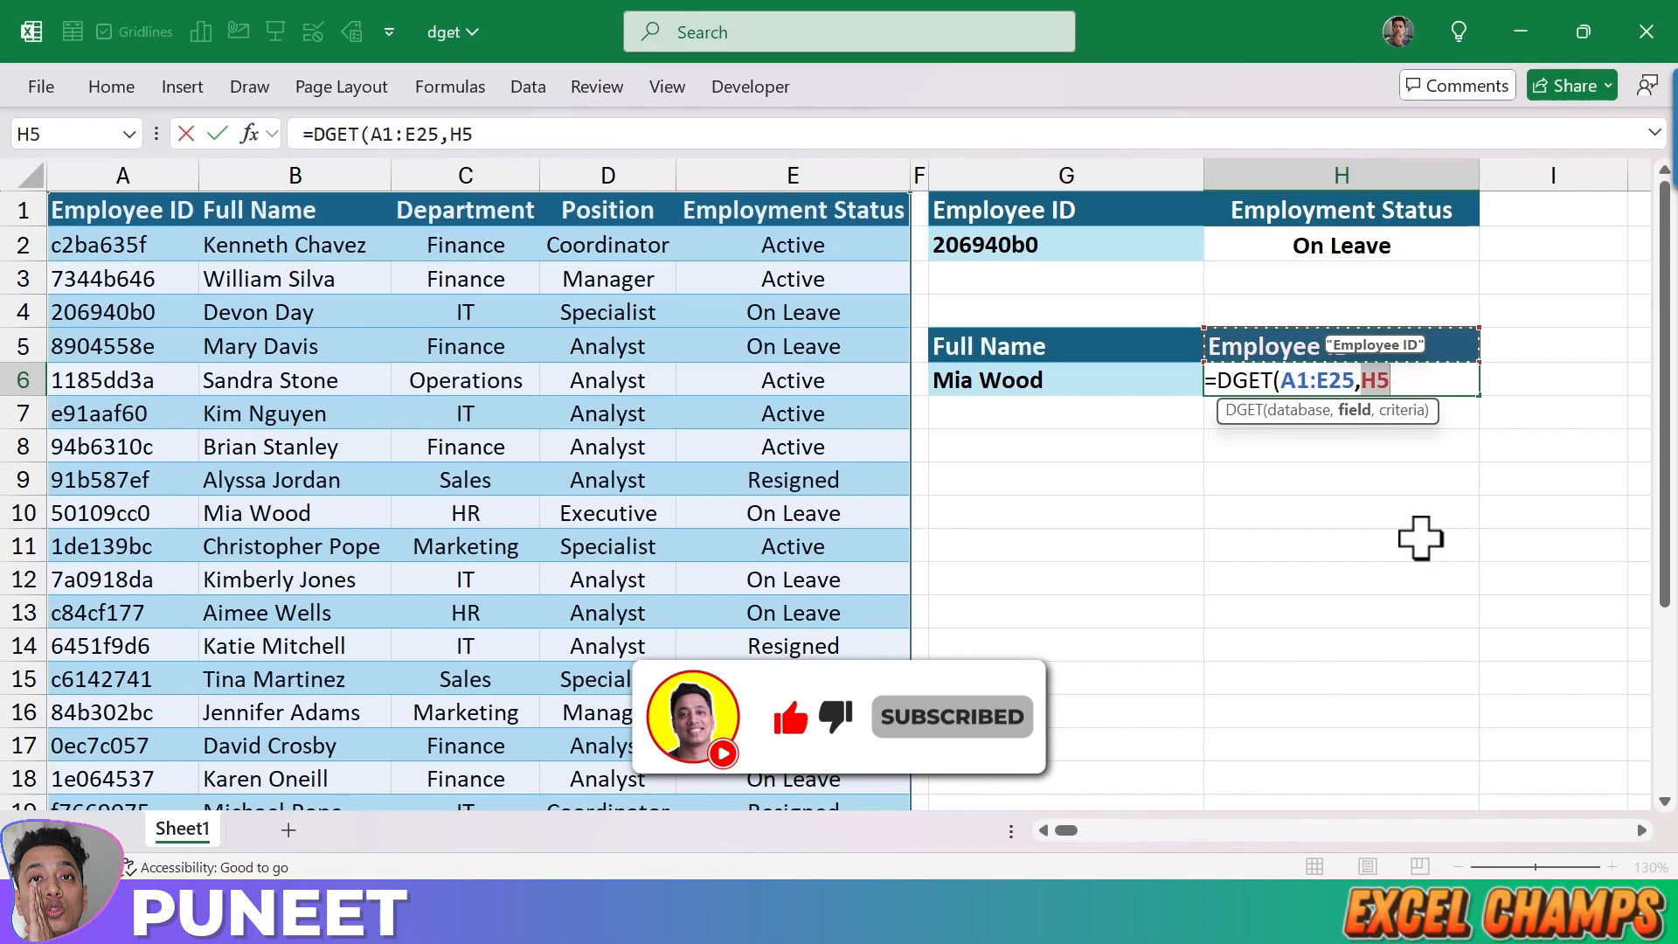
pyautogui.write(',')
pyautogui.press('Left')
pyautogui.press('Up')
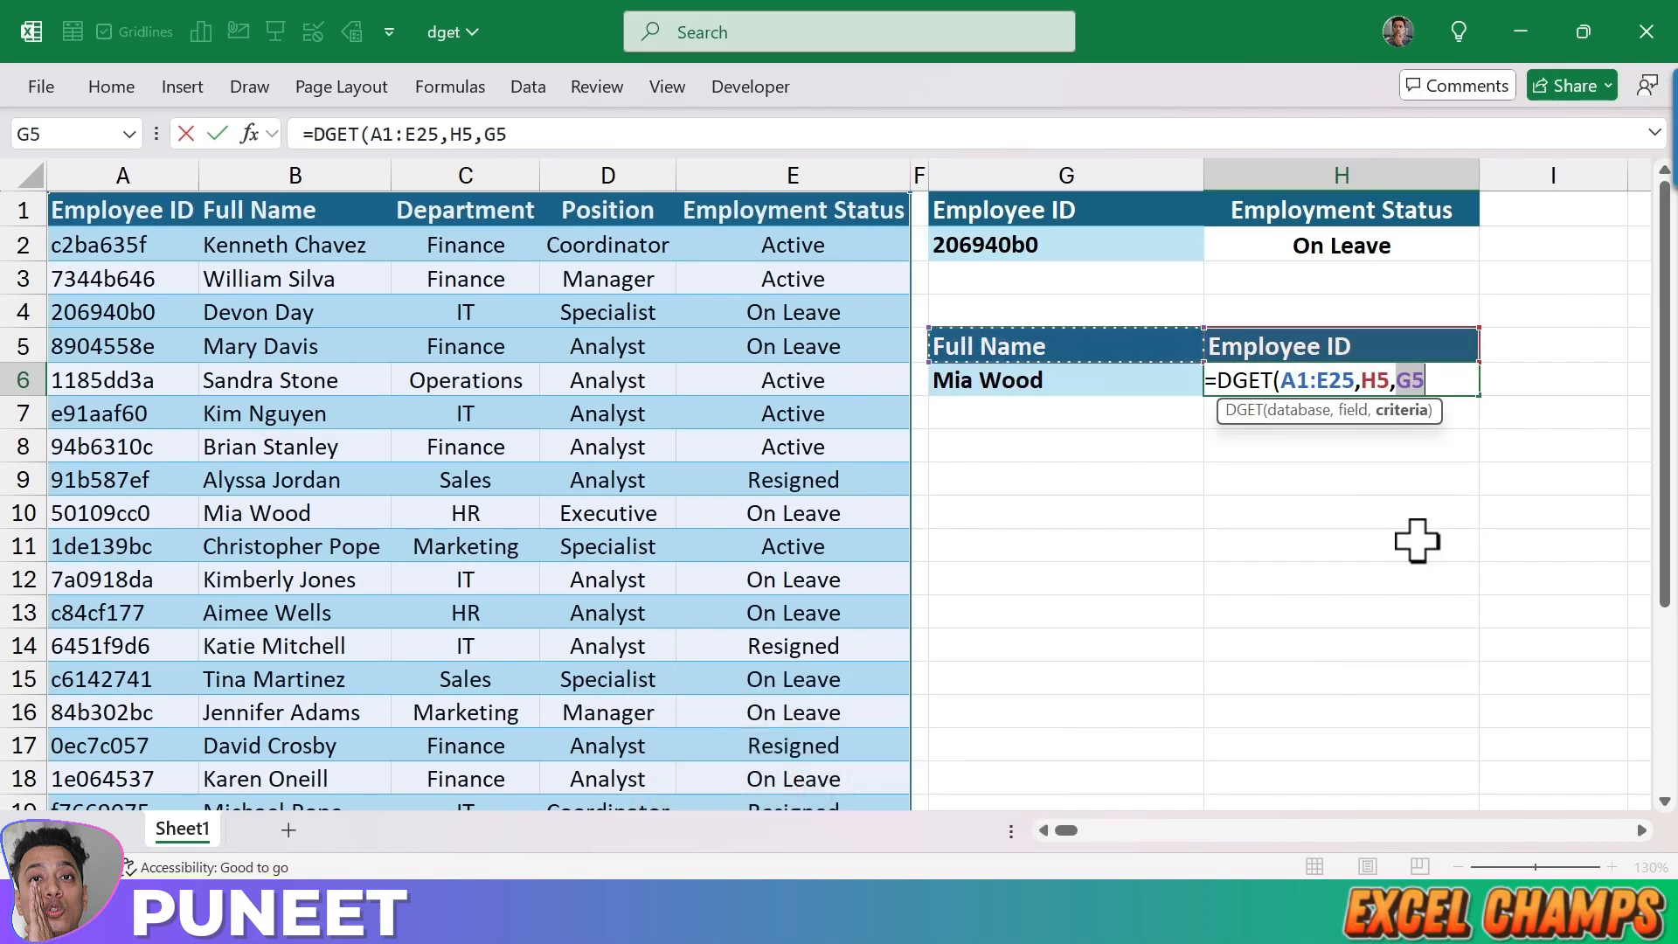
pyautogui.hotkey('shift', 'Down')
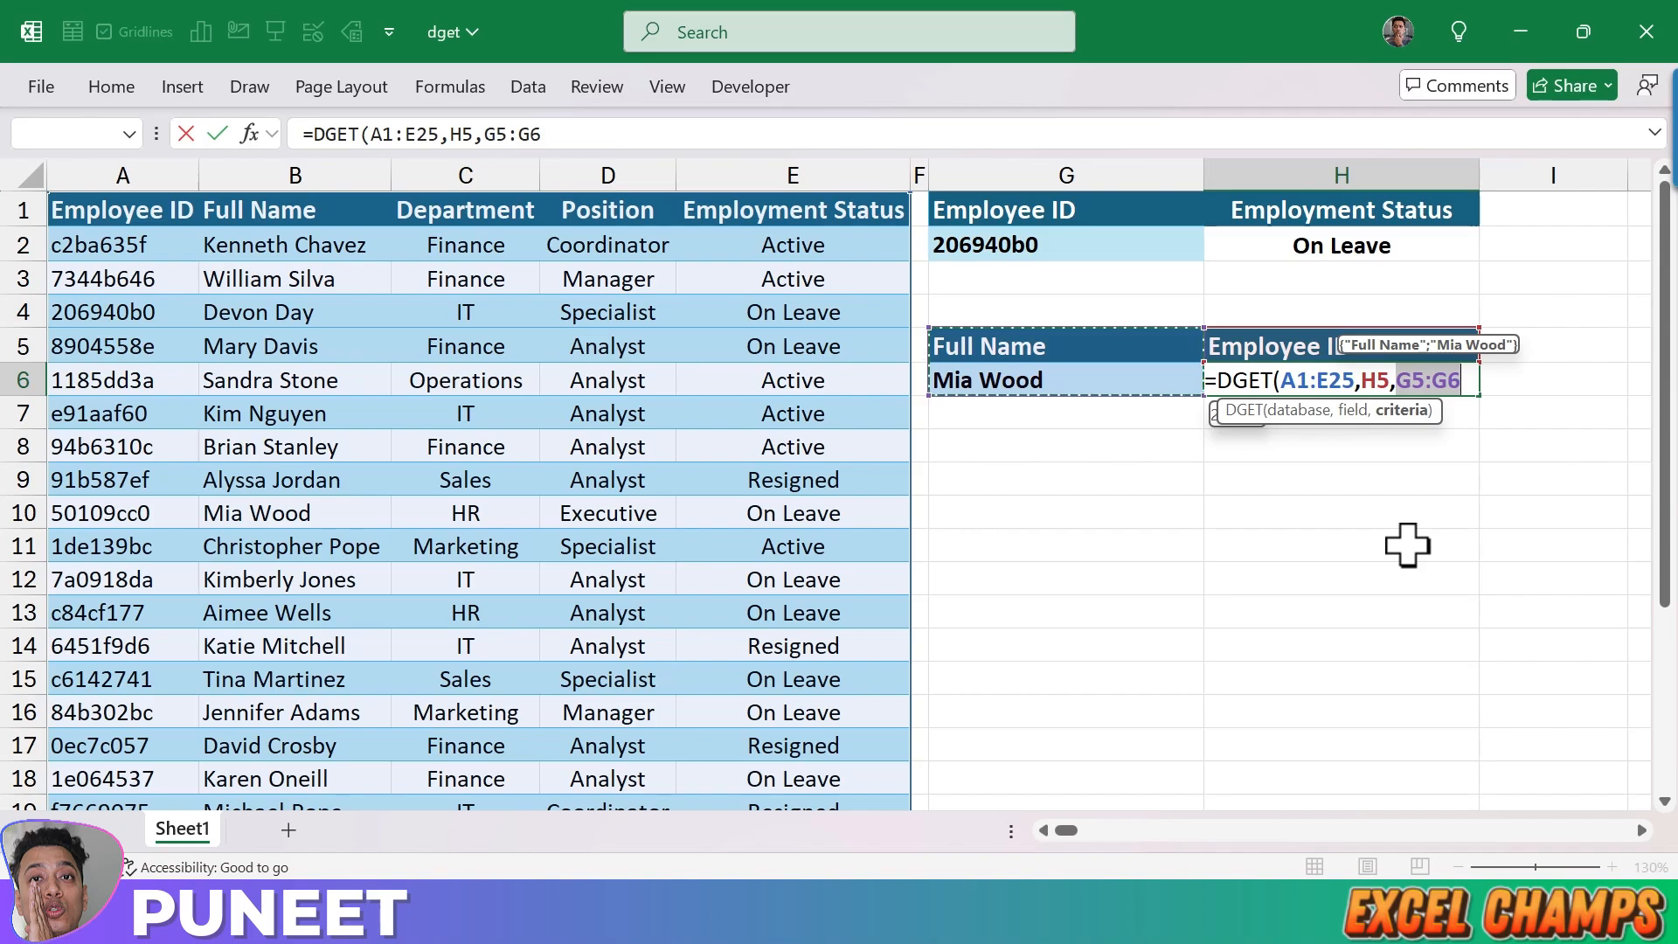
pyautogui.click(1470, 380)
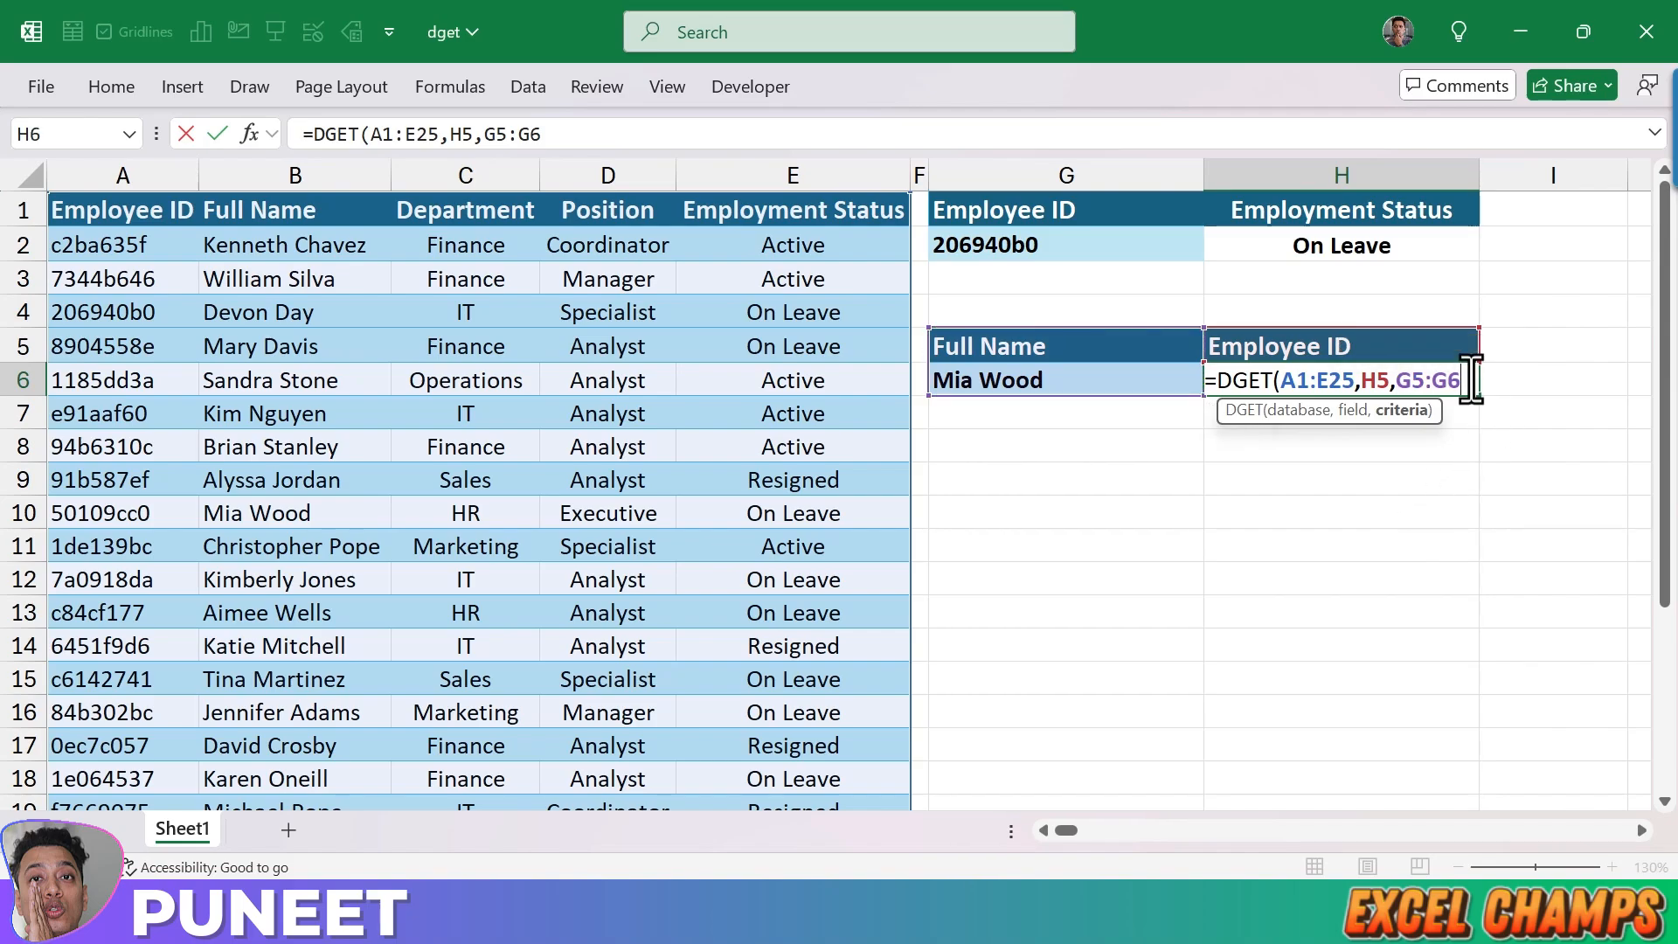
pyautogui.write(')')
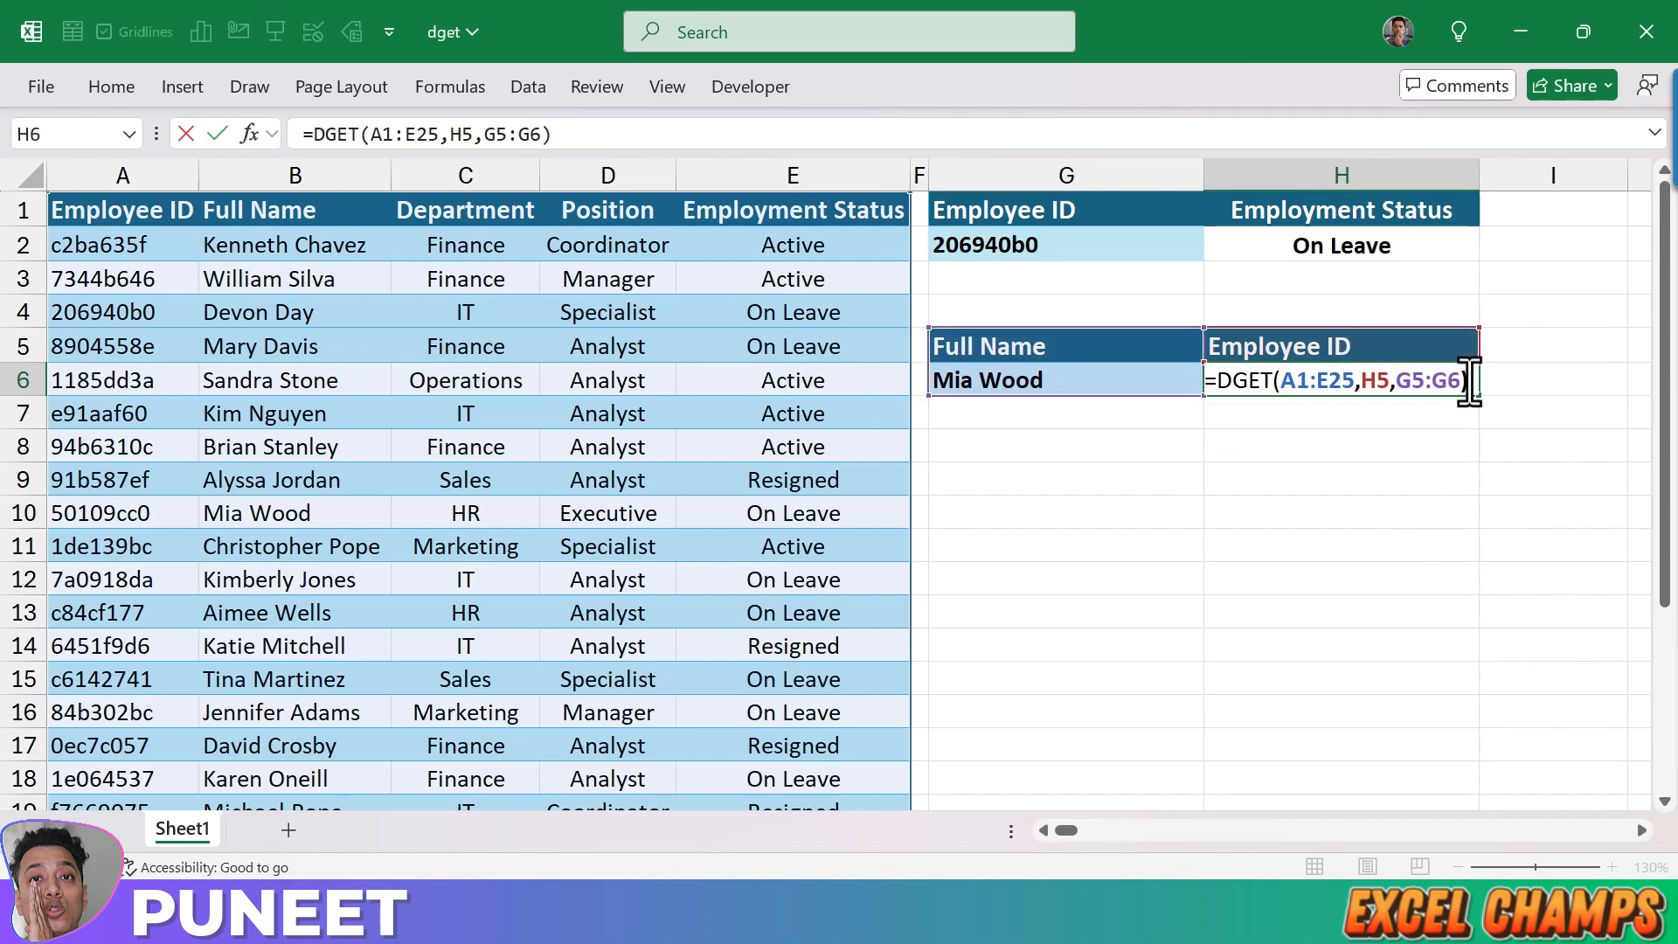
# Enter the finished DGET formula in H6 and go to the full name criterion in G6
pyautogui.press('Return')
pyautogui.click(1471, 379)
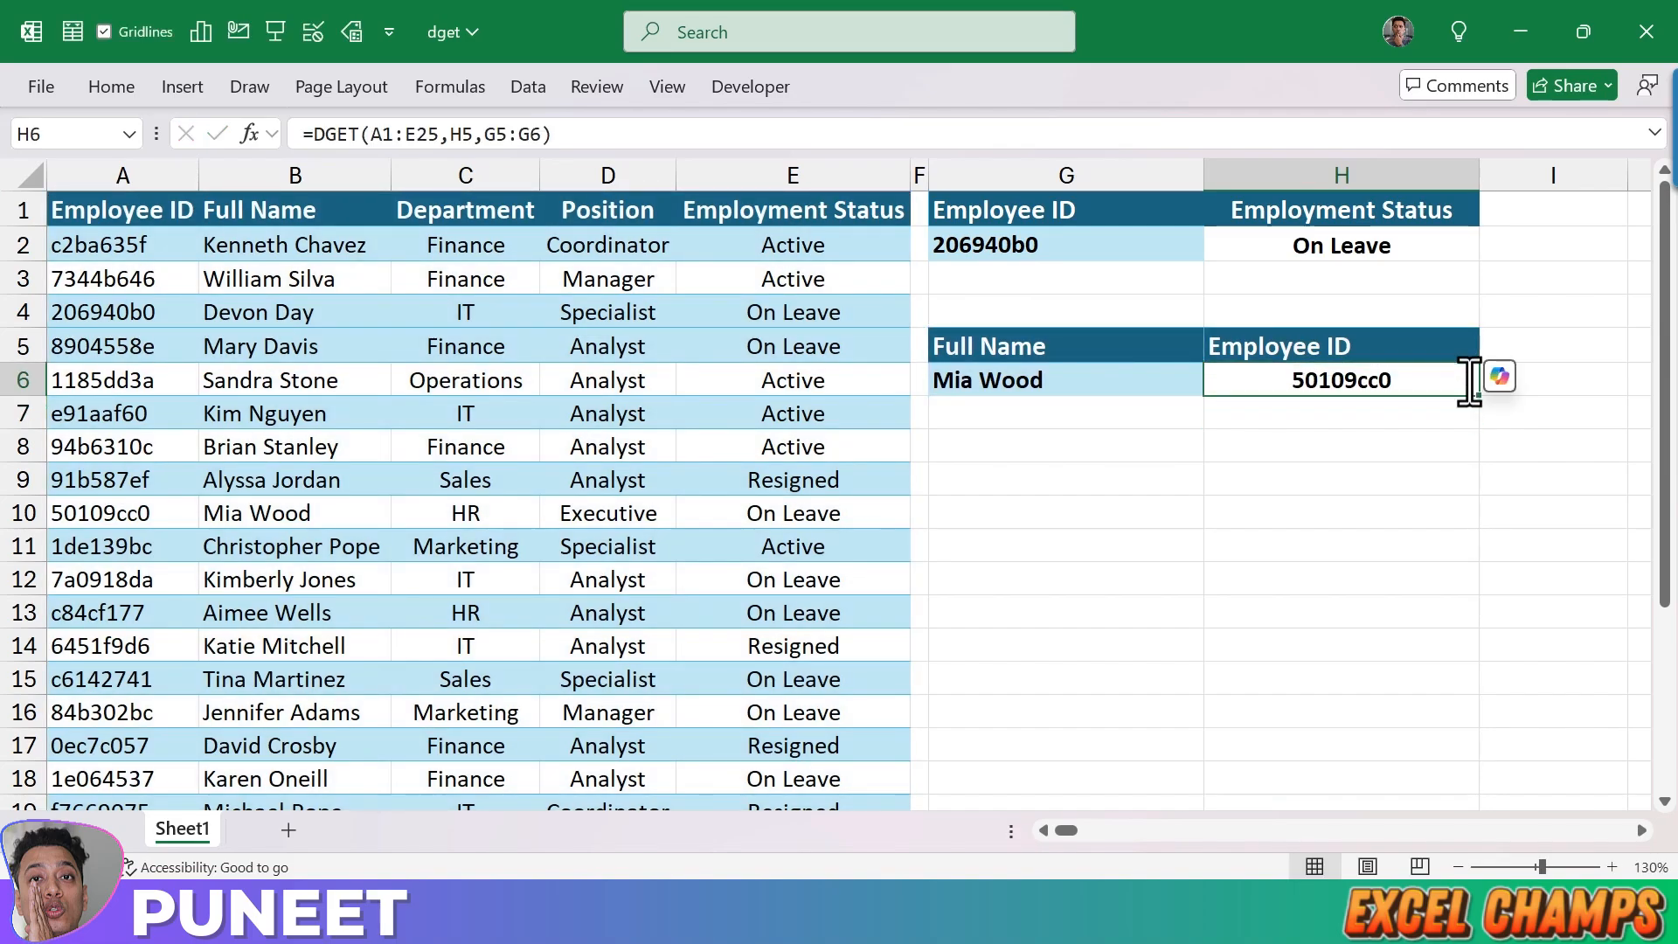
pyautogui.press('Left')
pyautogui.press('Up')
pyautogui.press('Down')
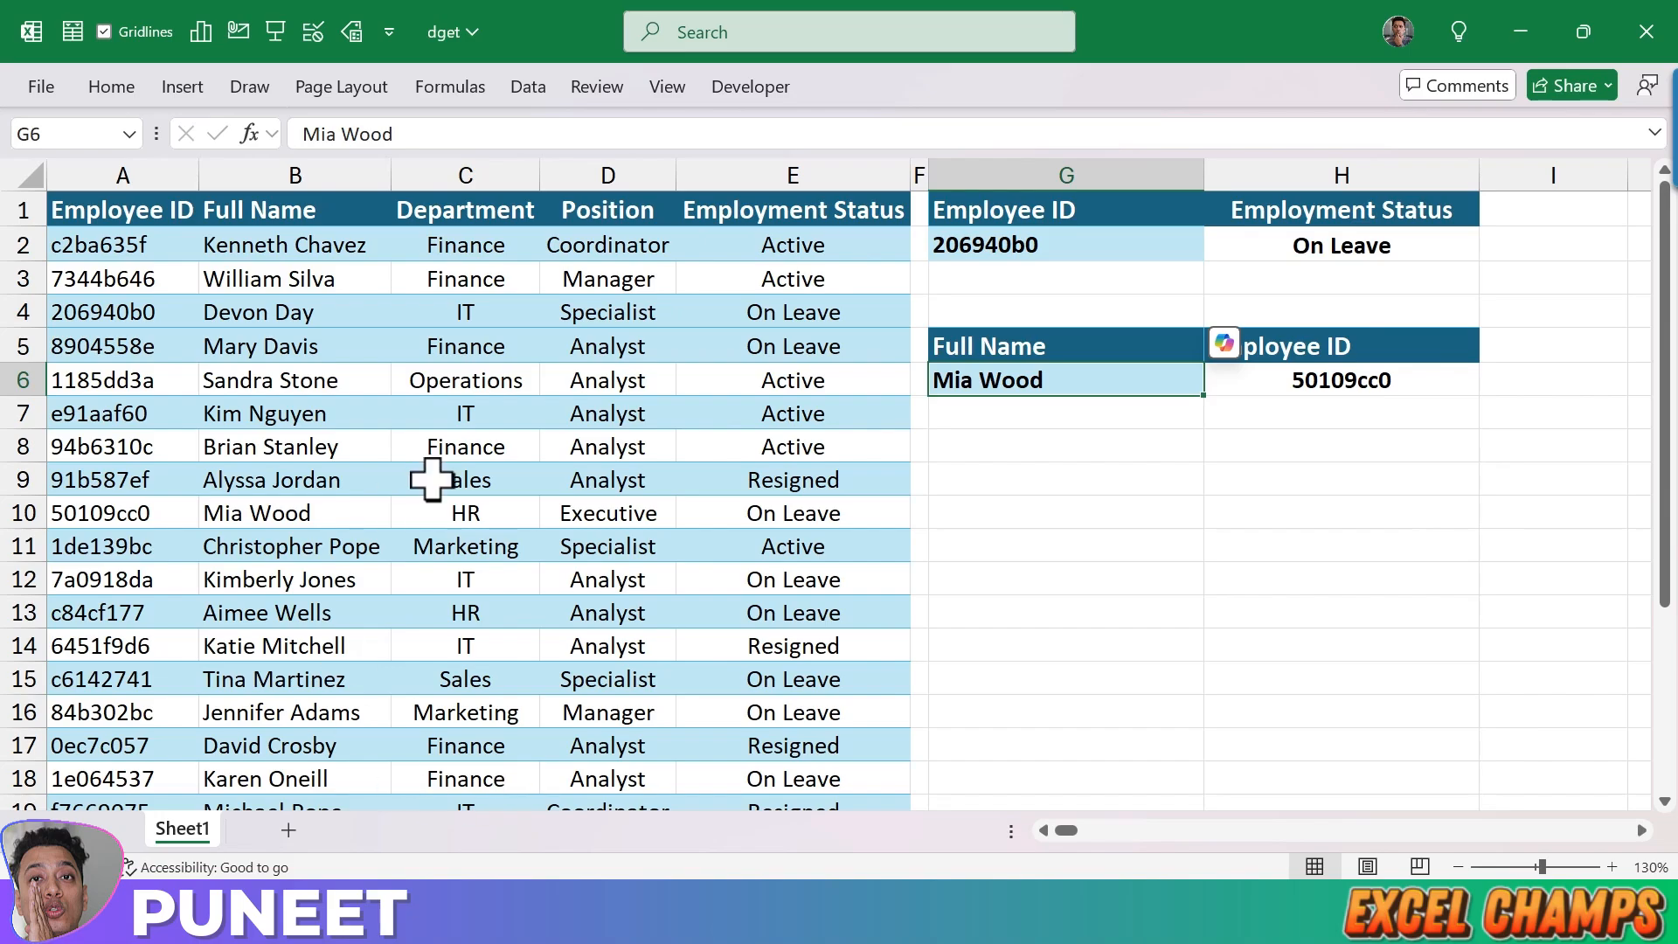
# Compare the Employee ID returned in H6 with the matching record in row 10 of the employee table
pyautogui.scroll(-3, 431, 479)
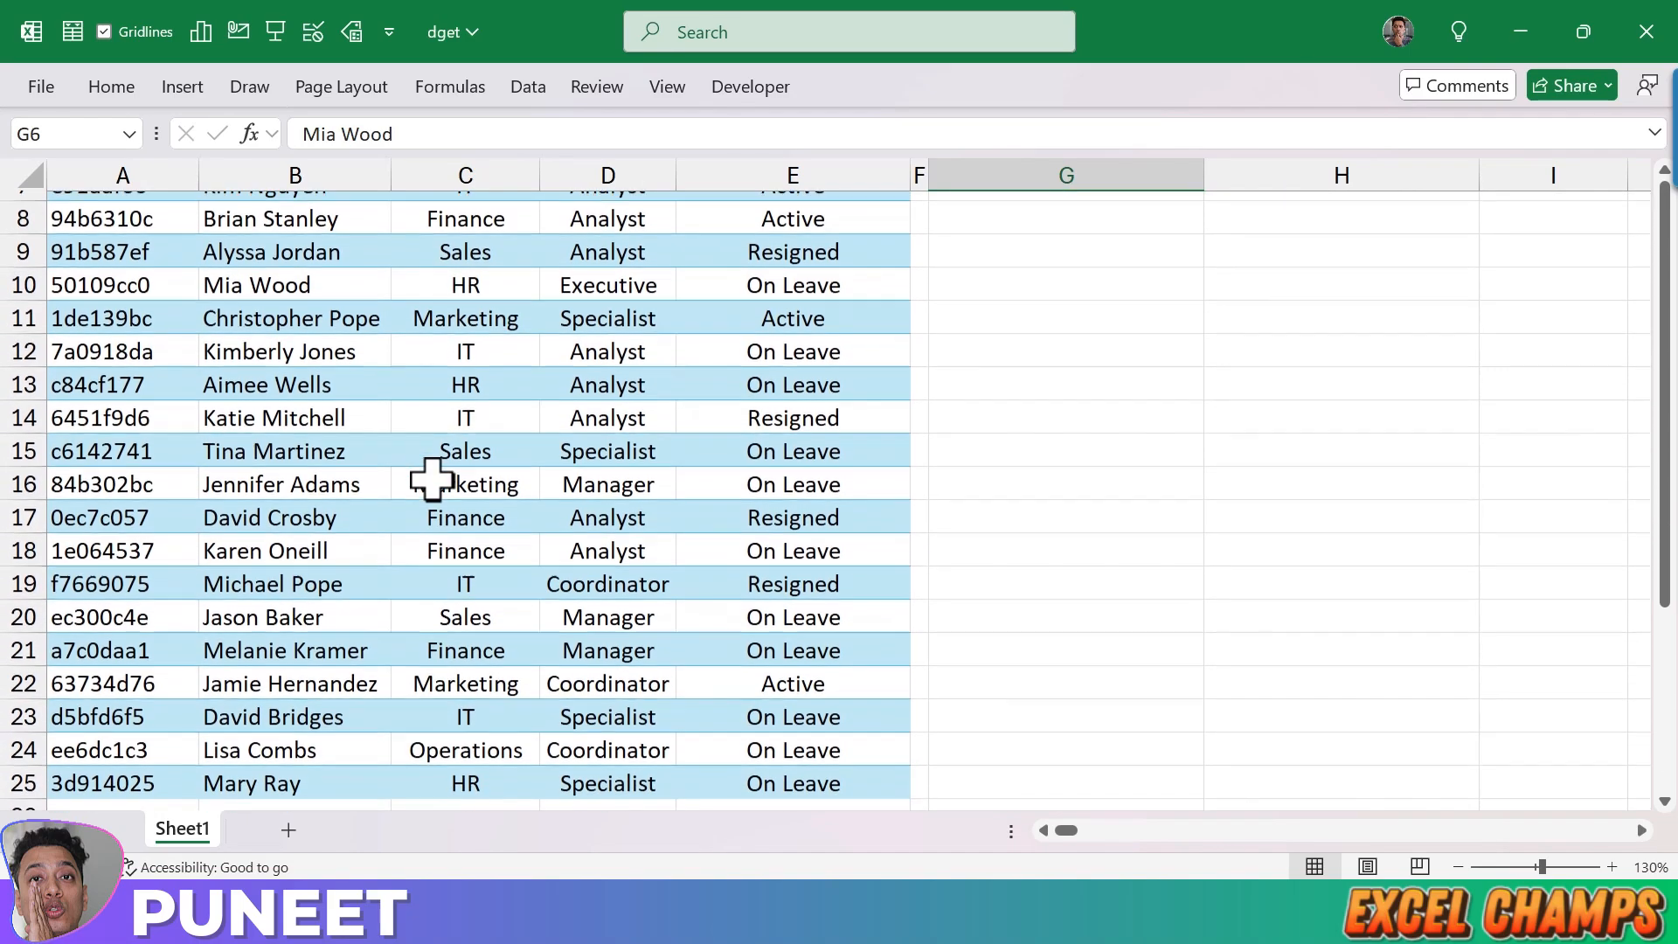
pyautogui.scroll(3, 432, 479)
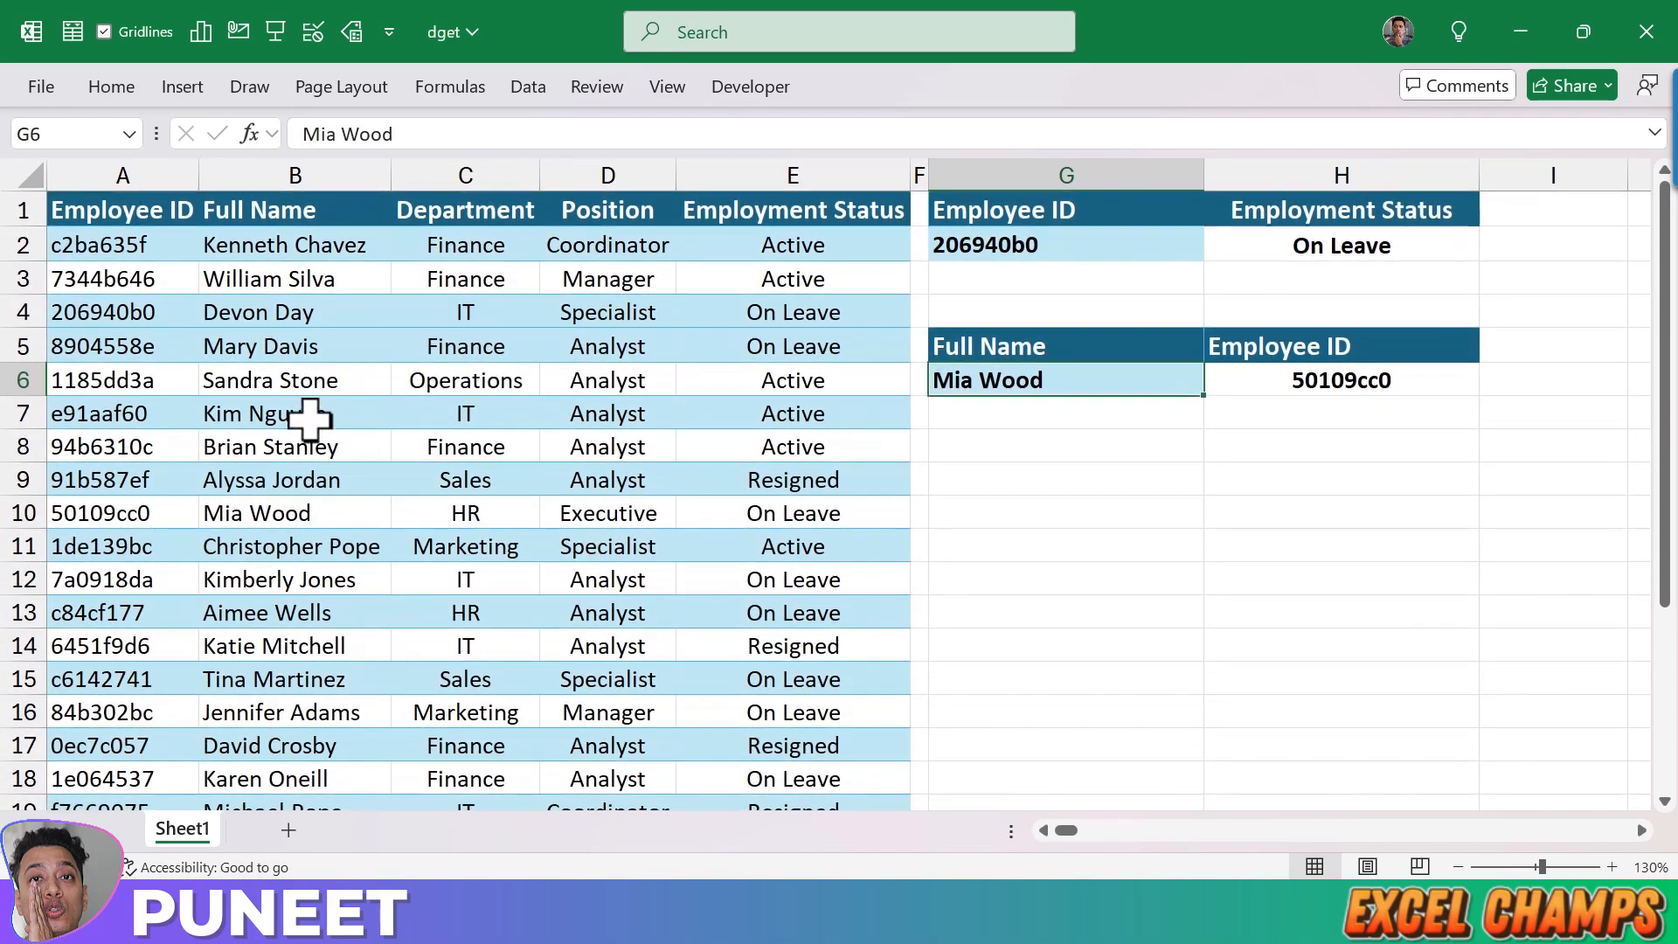
pyautogui.click(300, 513)
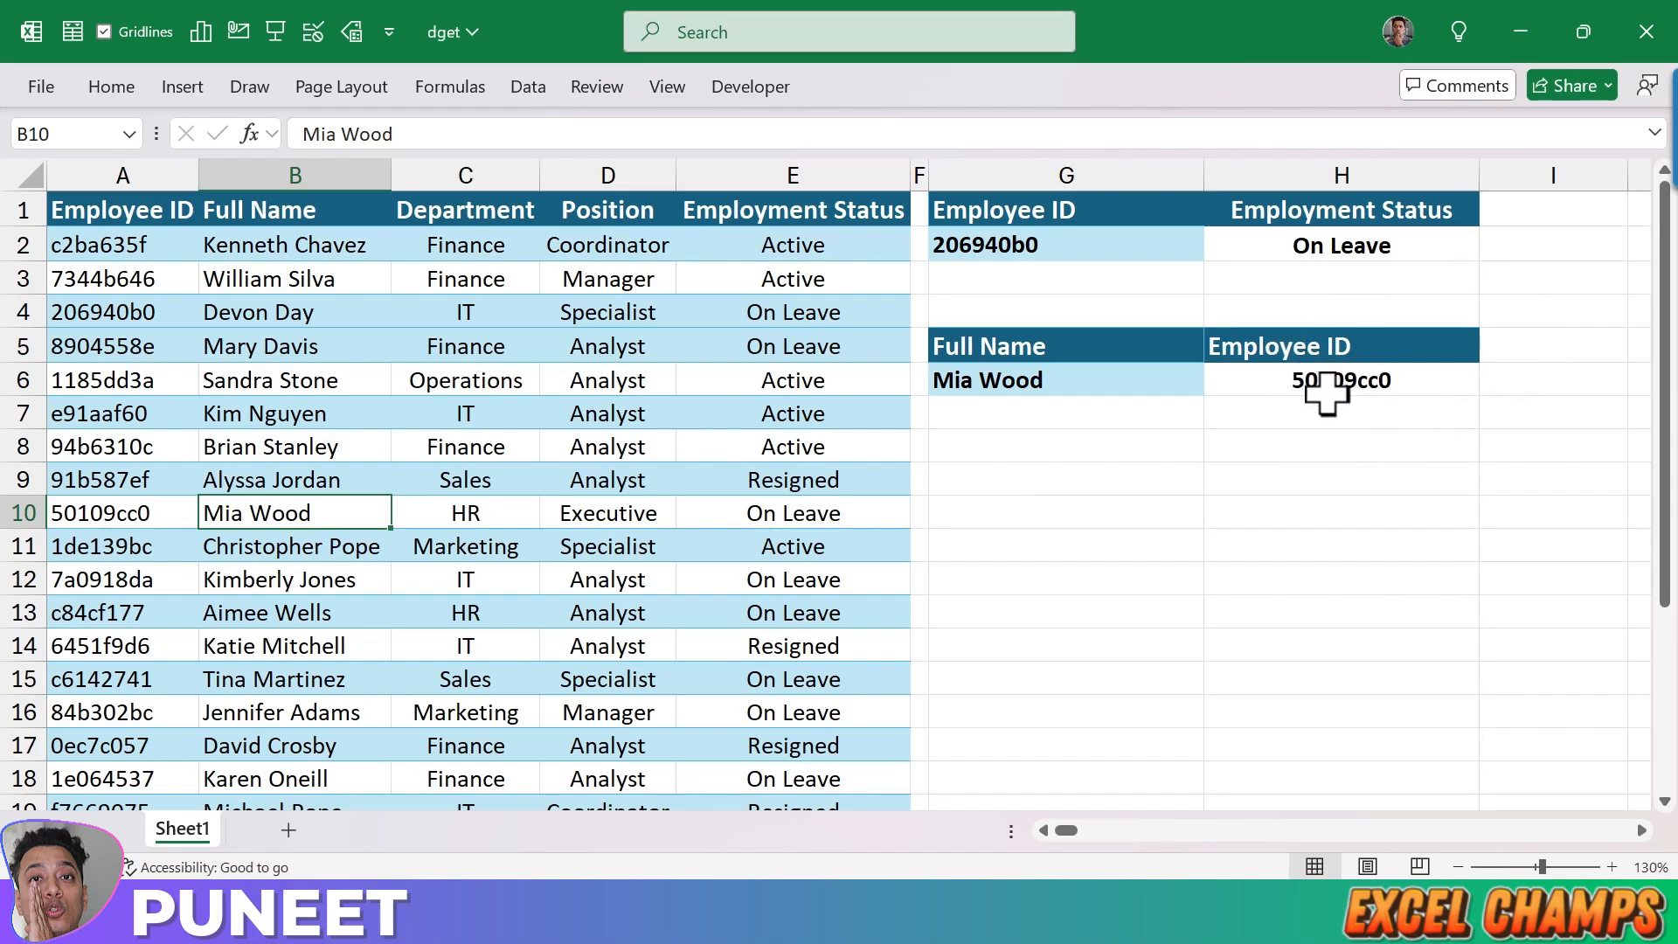
pyautogui.scroll(-2, 1193, 510)
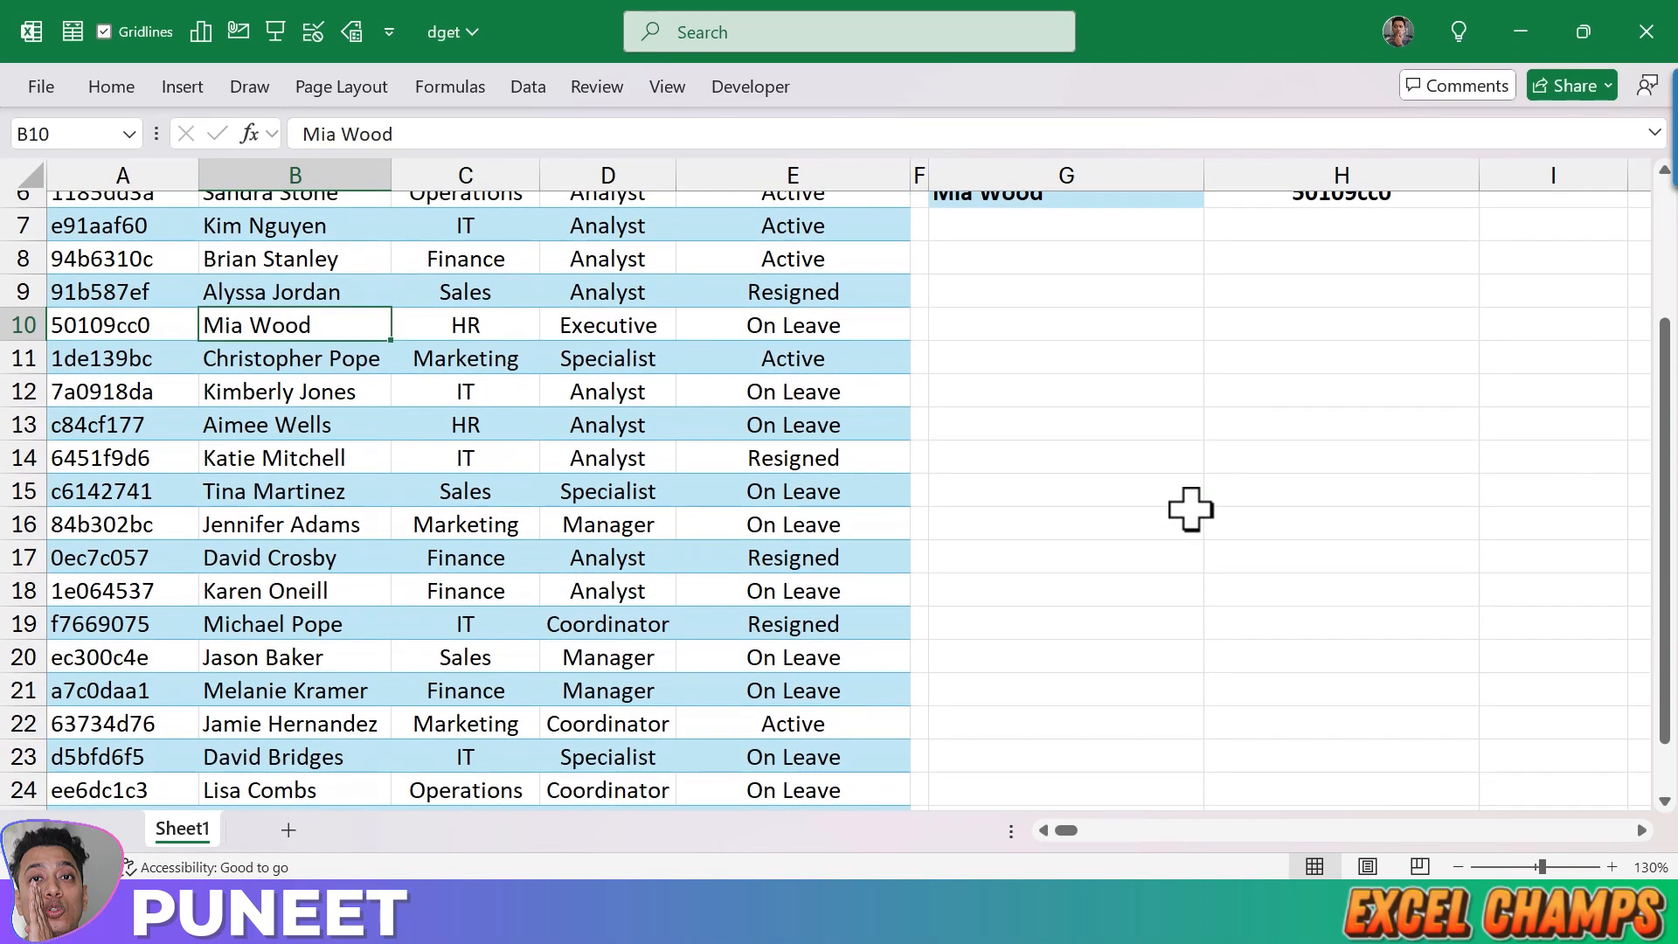
pyautogui.scroll(2, 1190, 509)
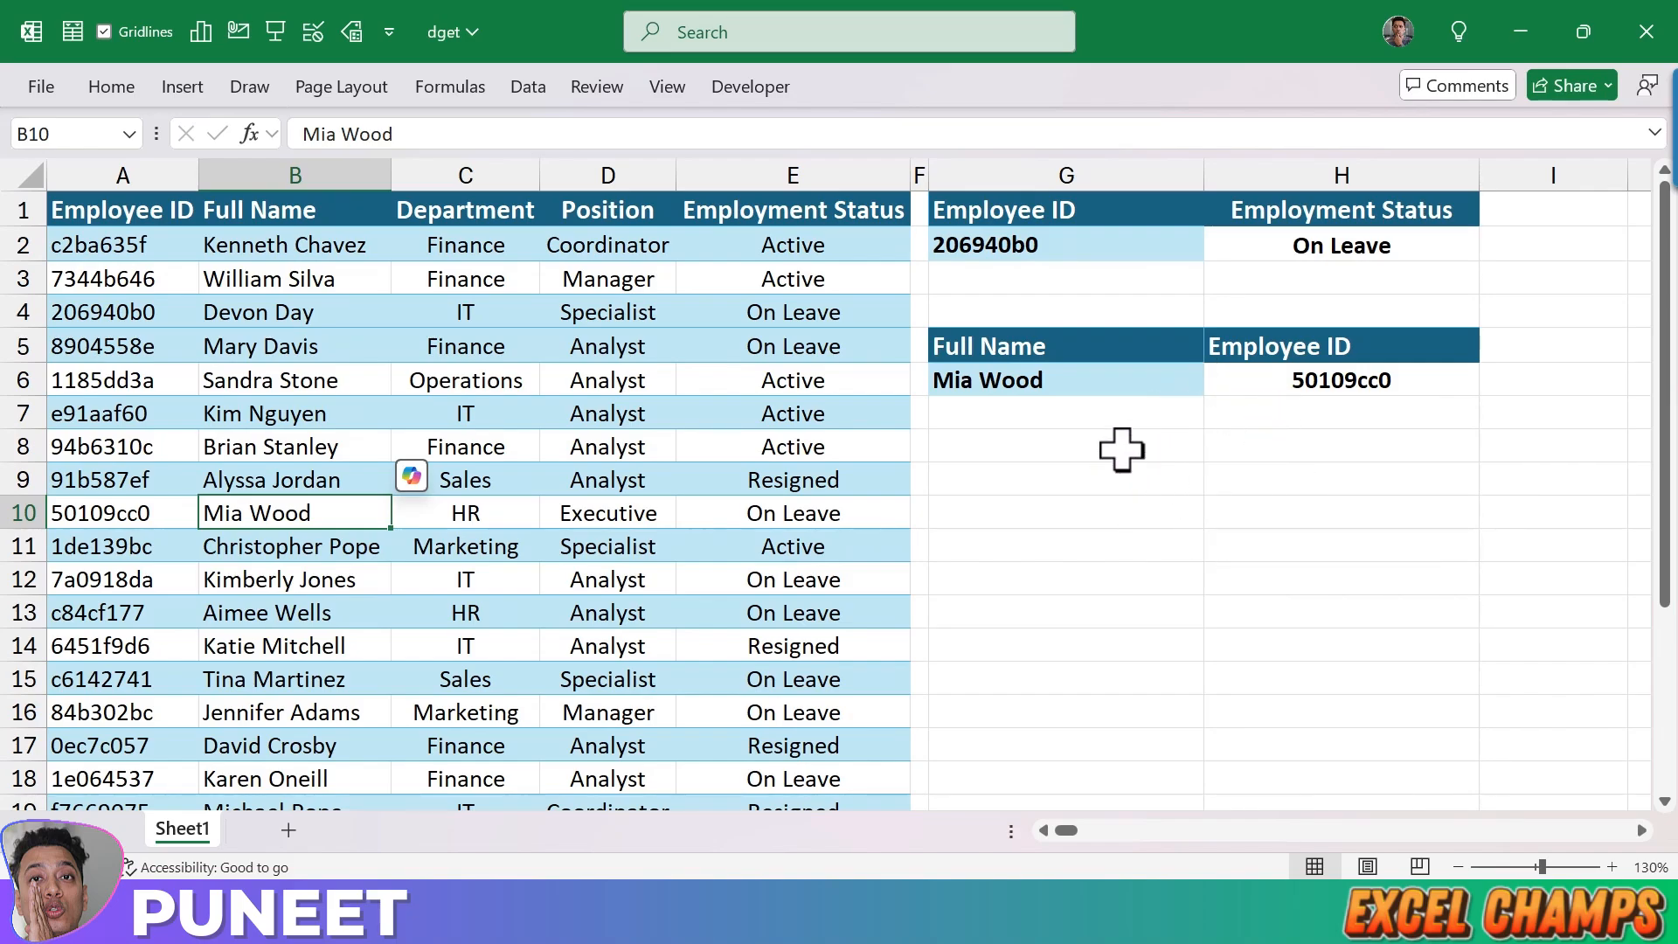
pyautogui.click(1326, 400)
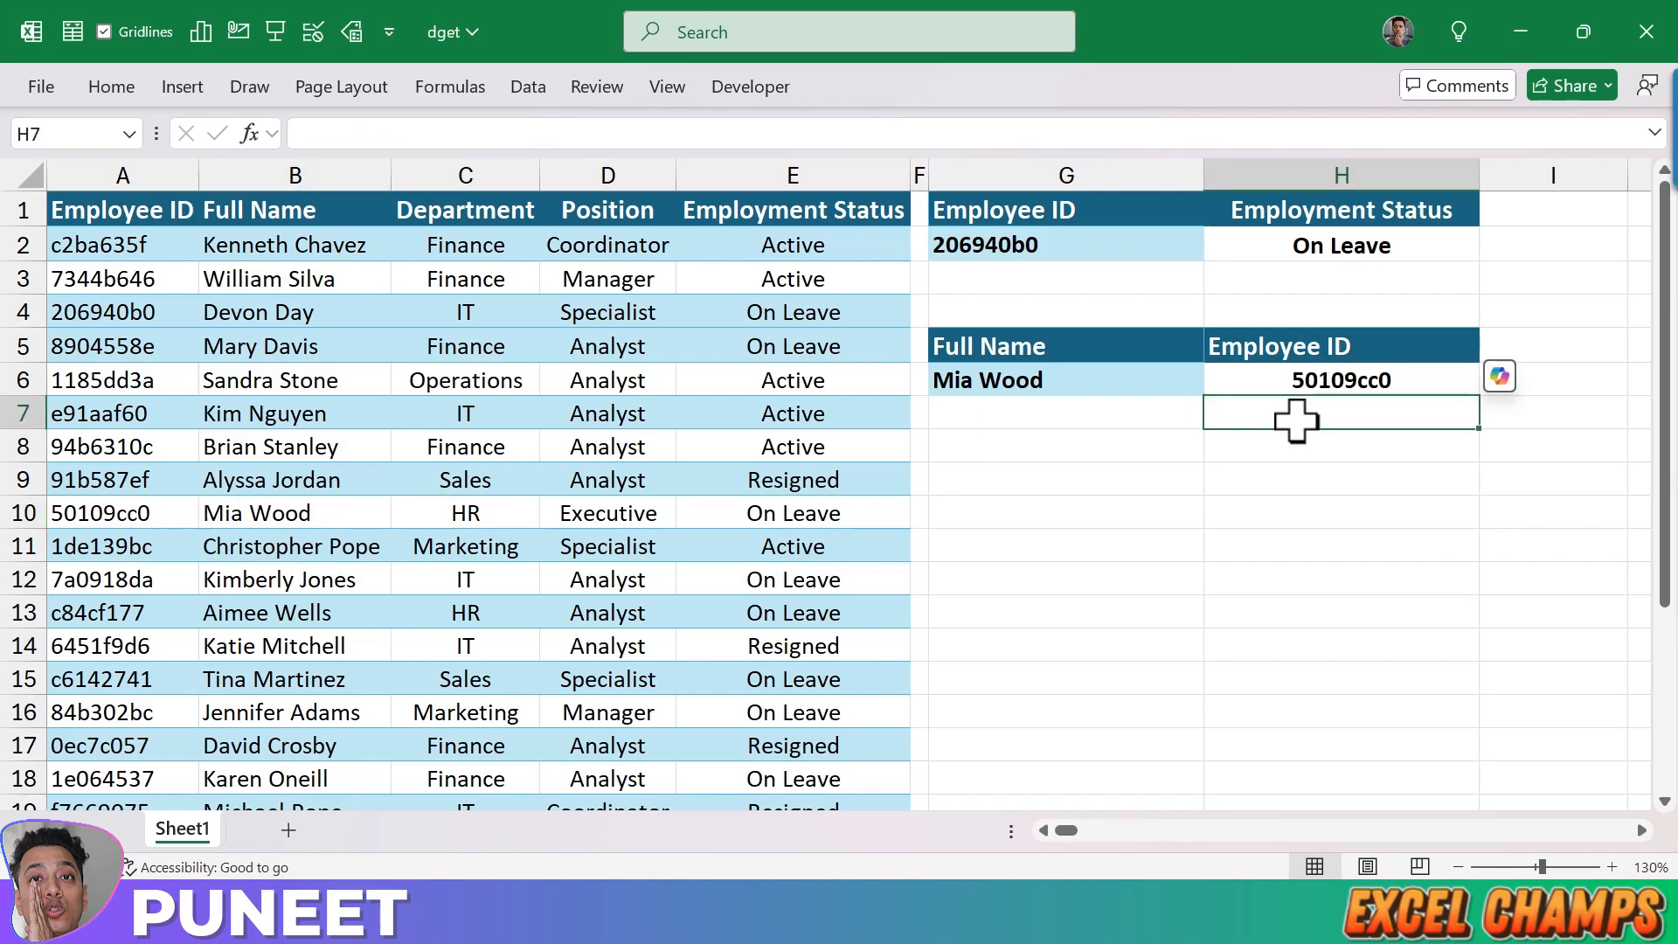
pyautogui.click(1343, 327)
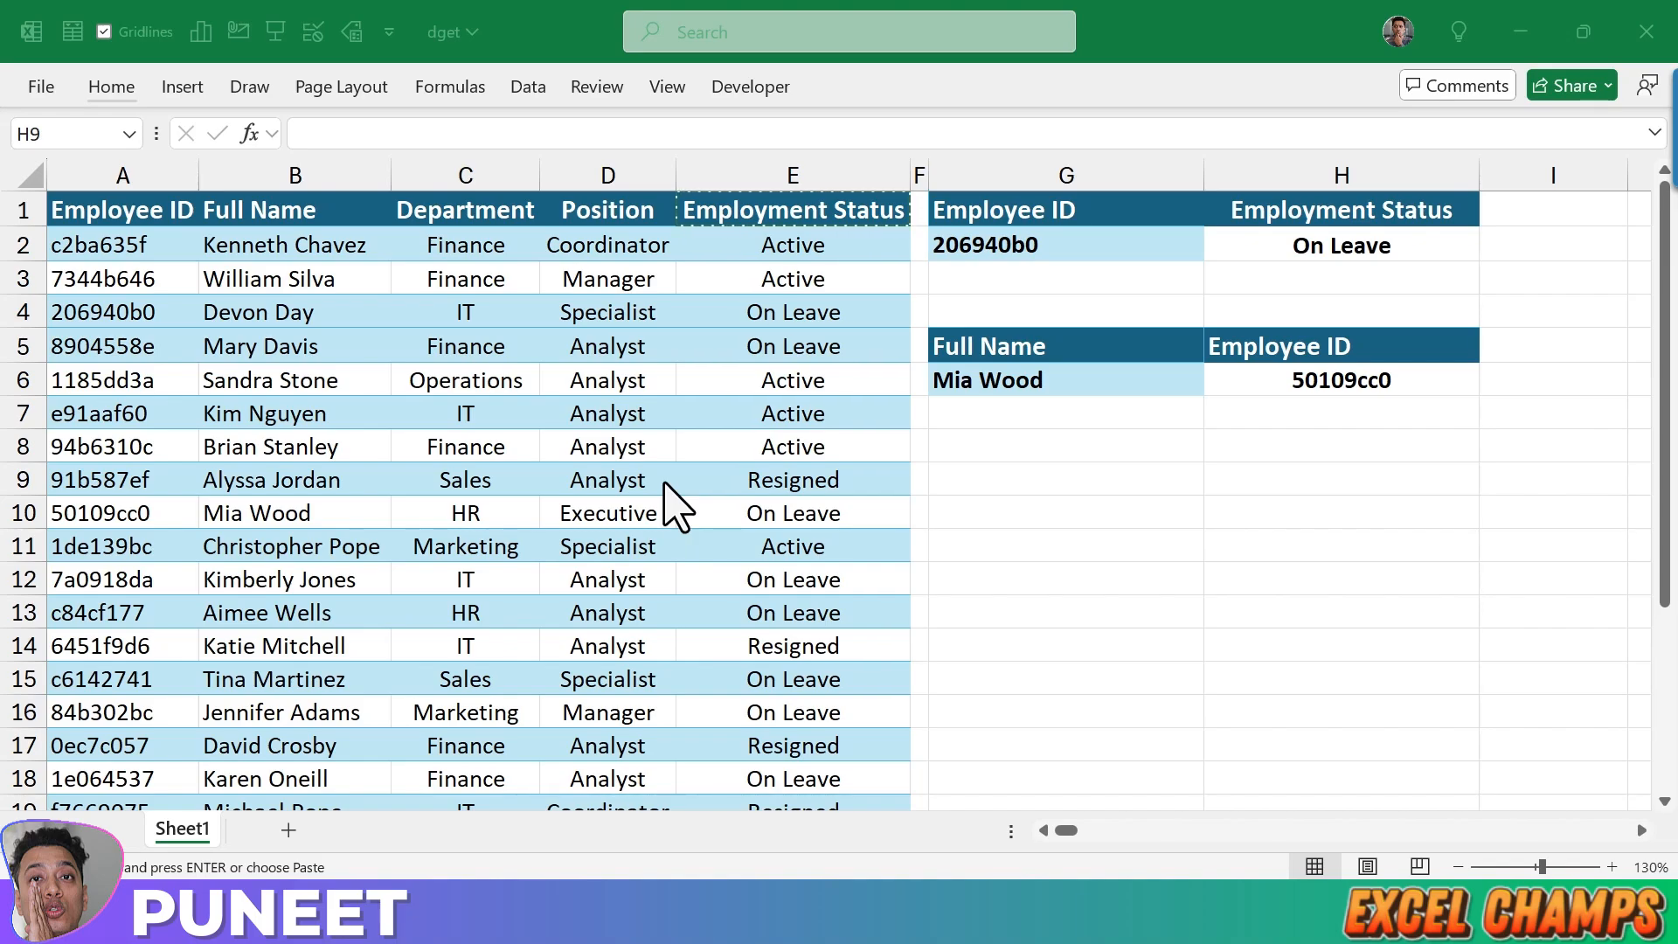
pyautogui.click(1369, 262)
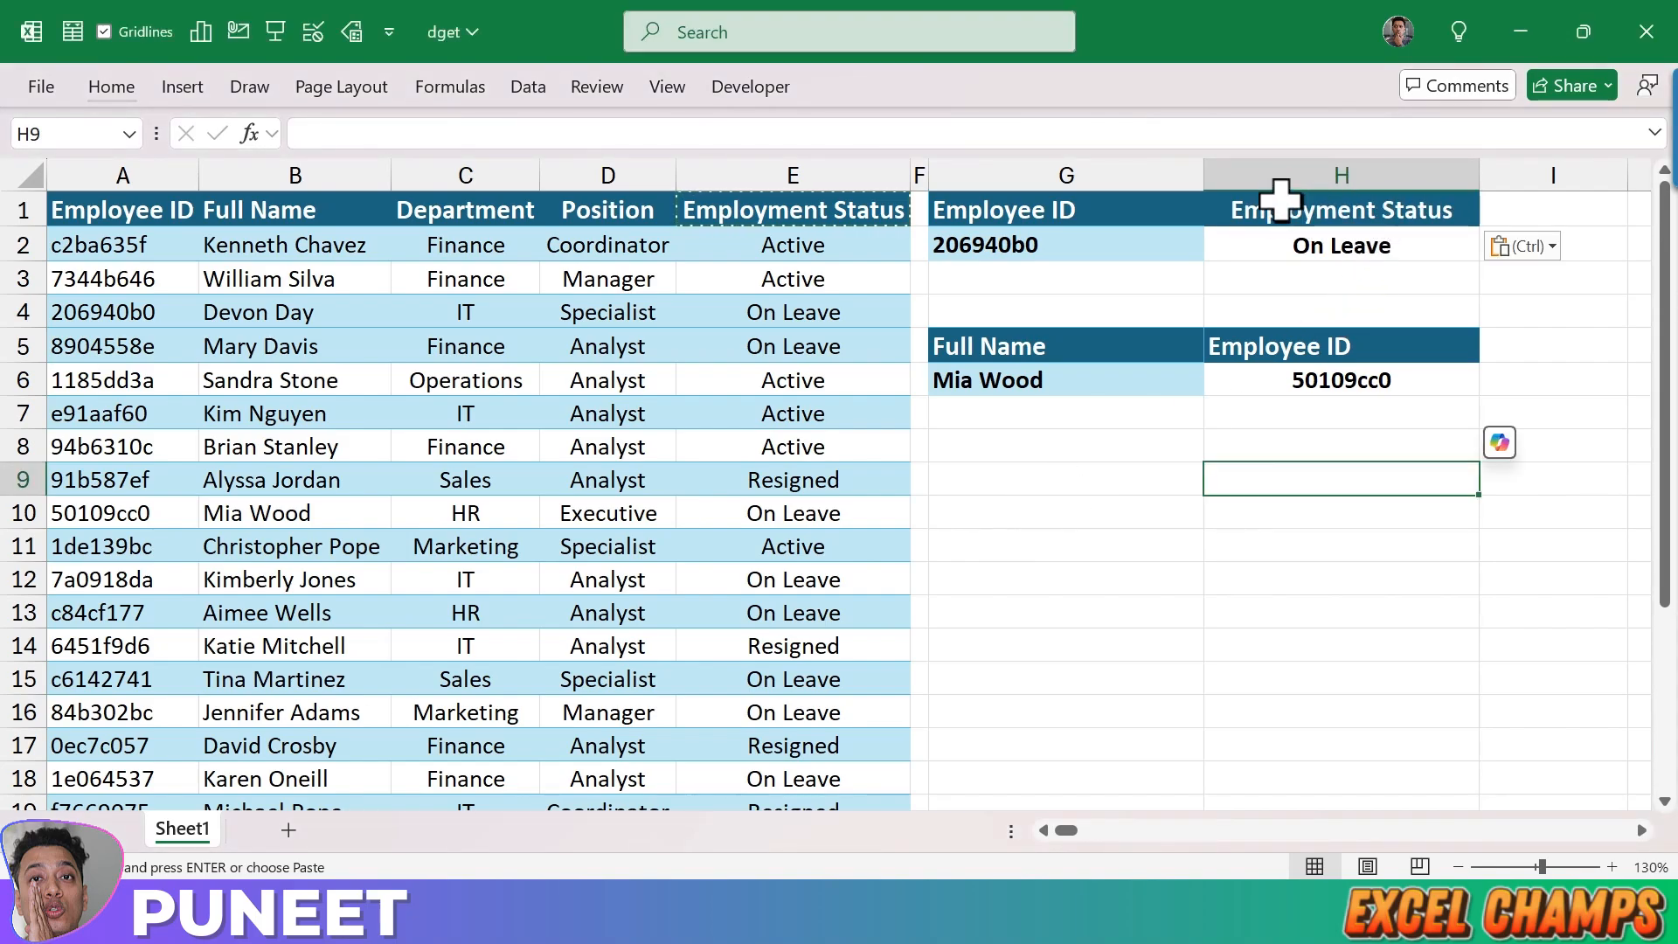
pyautogui.click(1341, 217)
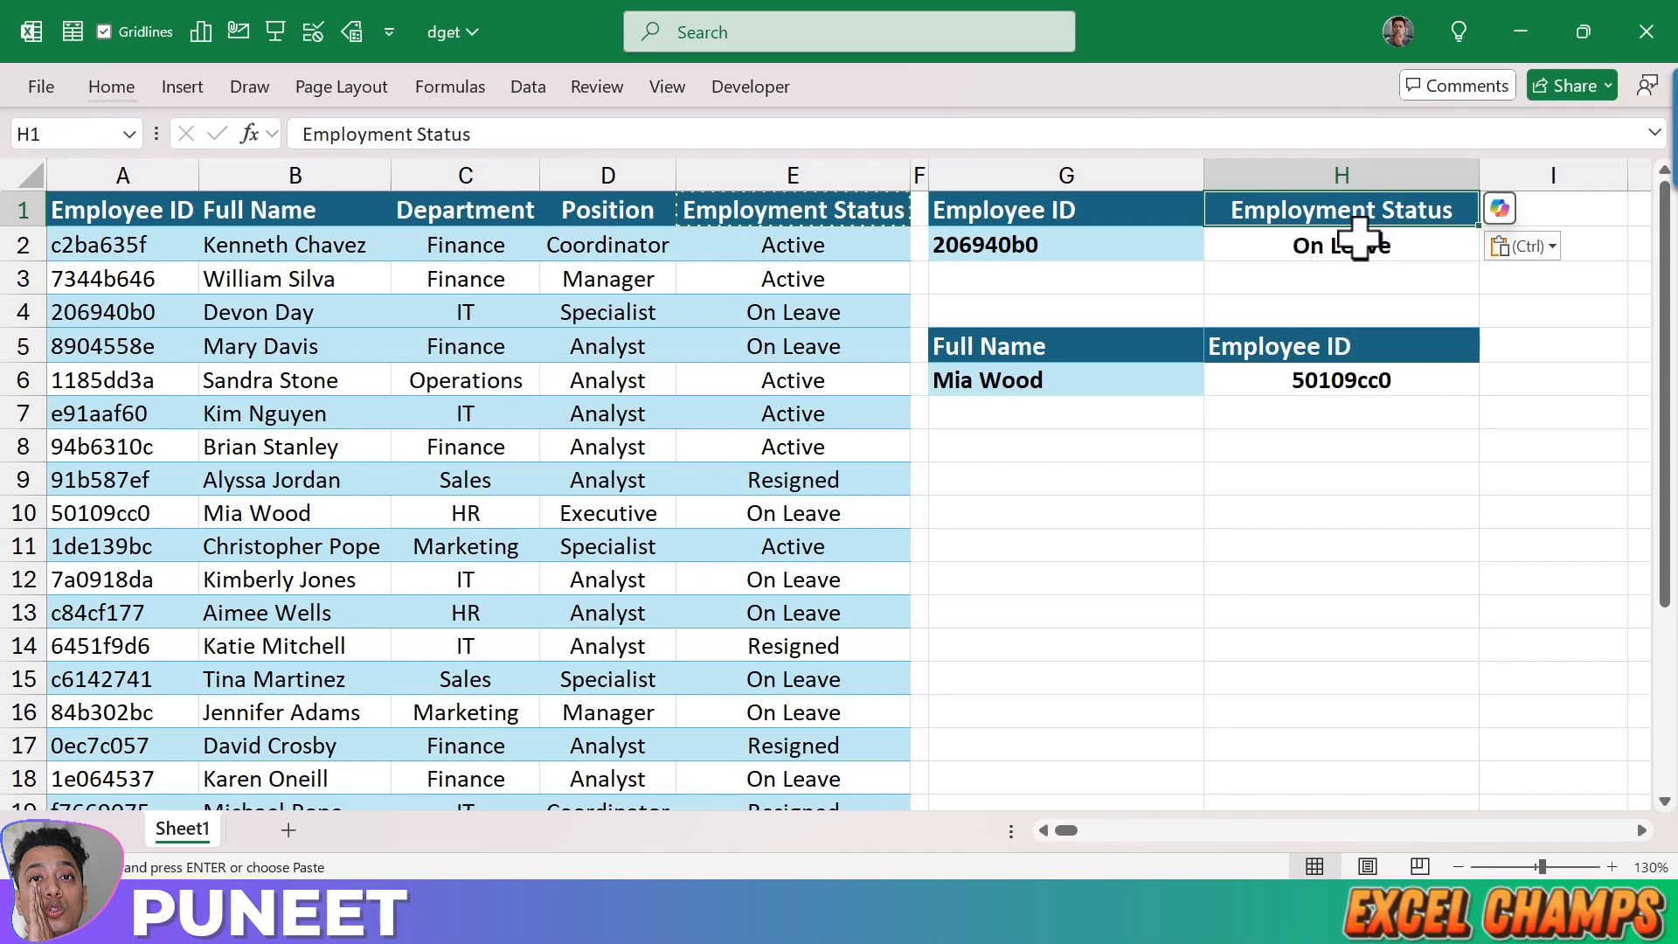
pyautogui.hotkey('alt', 'a')
pyautogui.press('v')
pyautogui.press('v')
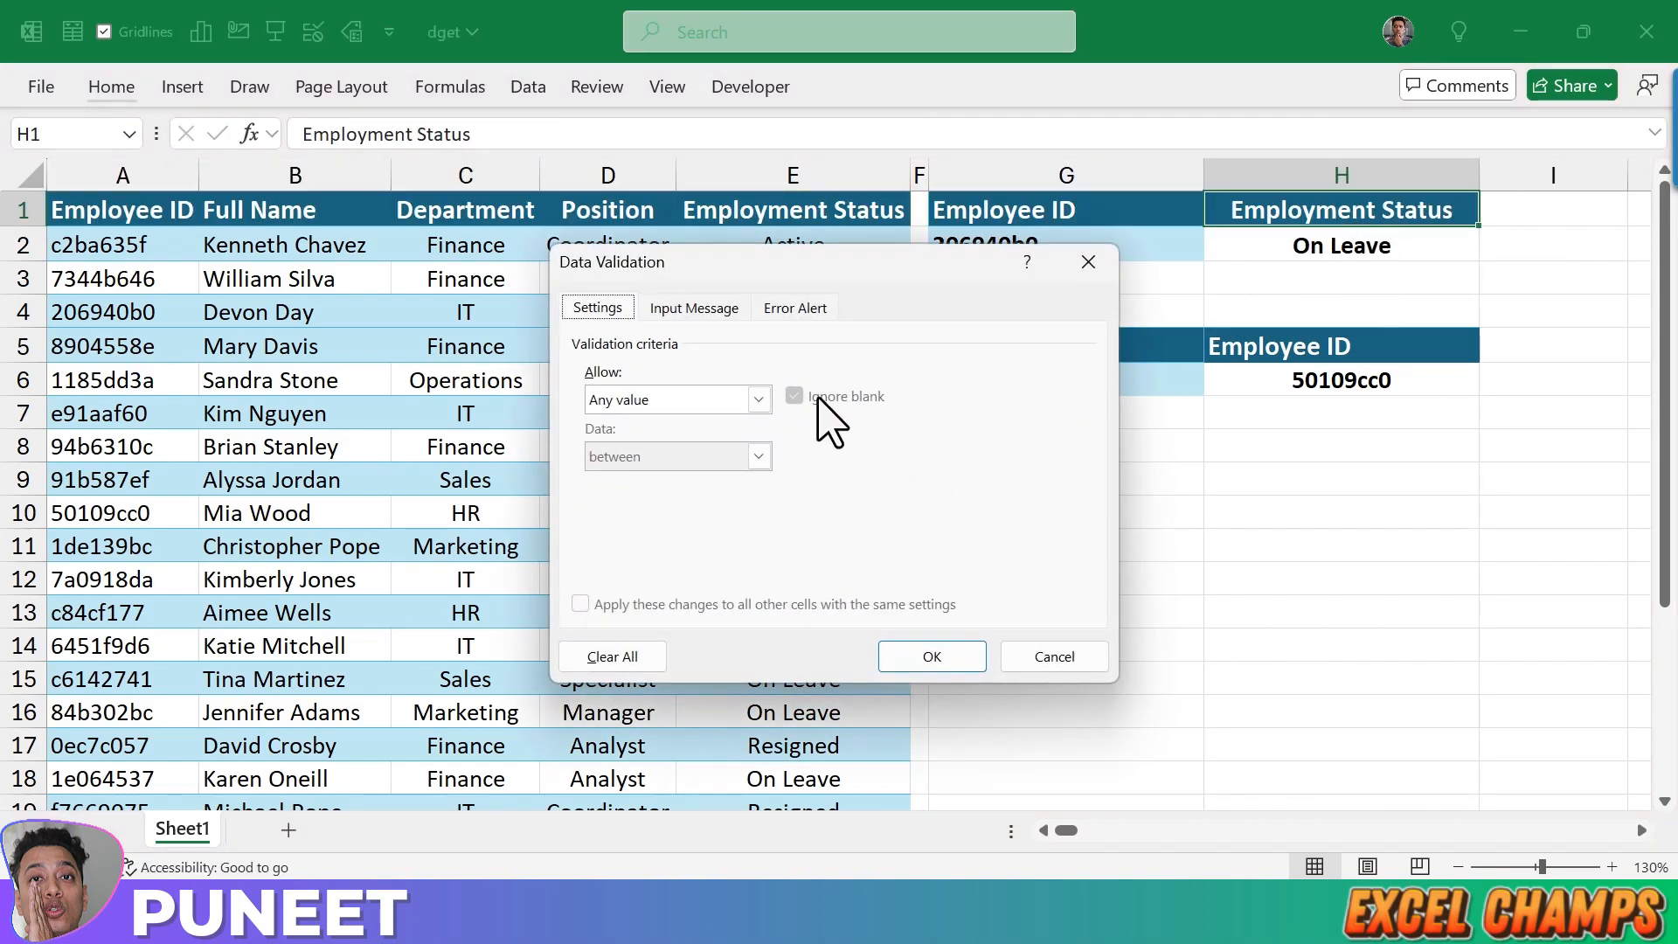
pyautogui.moveTo(778, 266); pyautogui.dragTo(824, 196)
pyautogui.click(1135, 194)
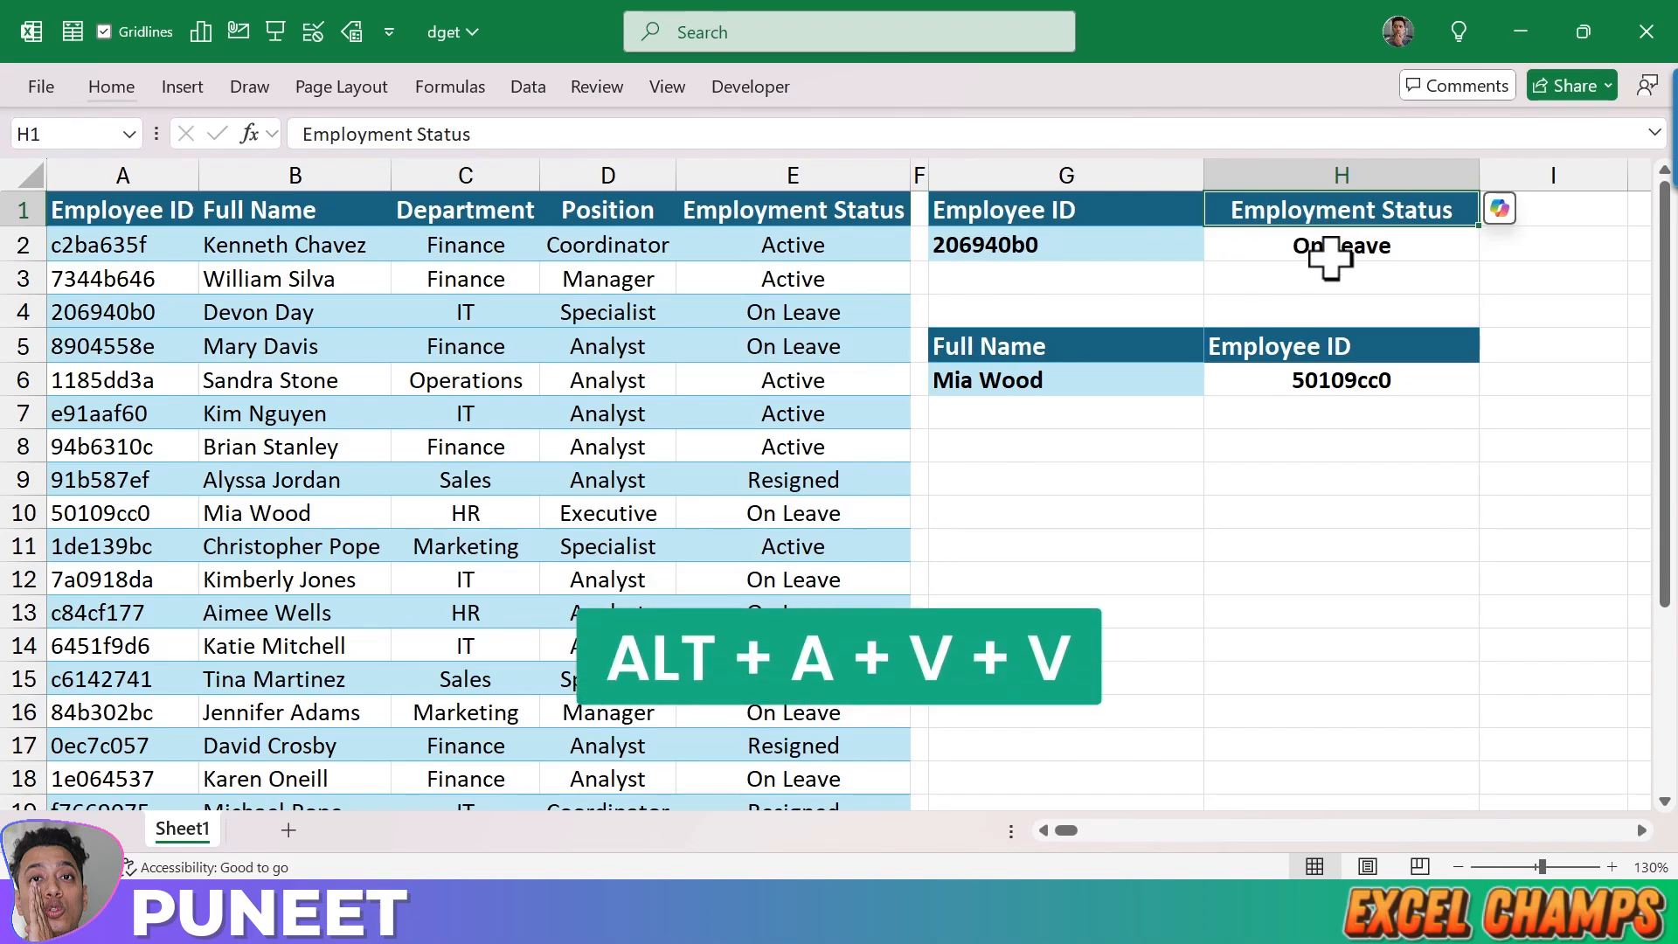
# Set up data validation for the lookup heading in H1 that allows a List, ready to pick its source
pyautogui.hotkey('alt', 'a')
pyautogui.press('v')
pyautogui.press('v')
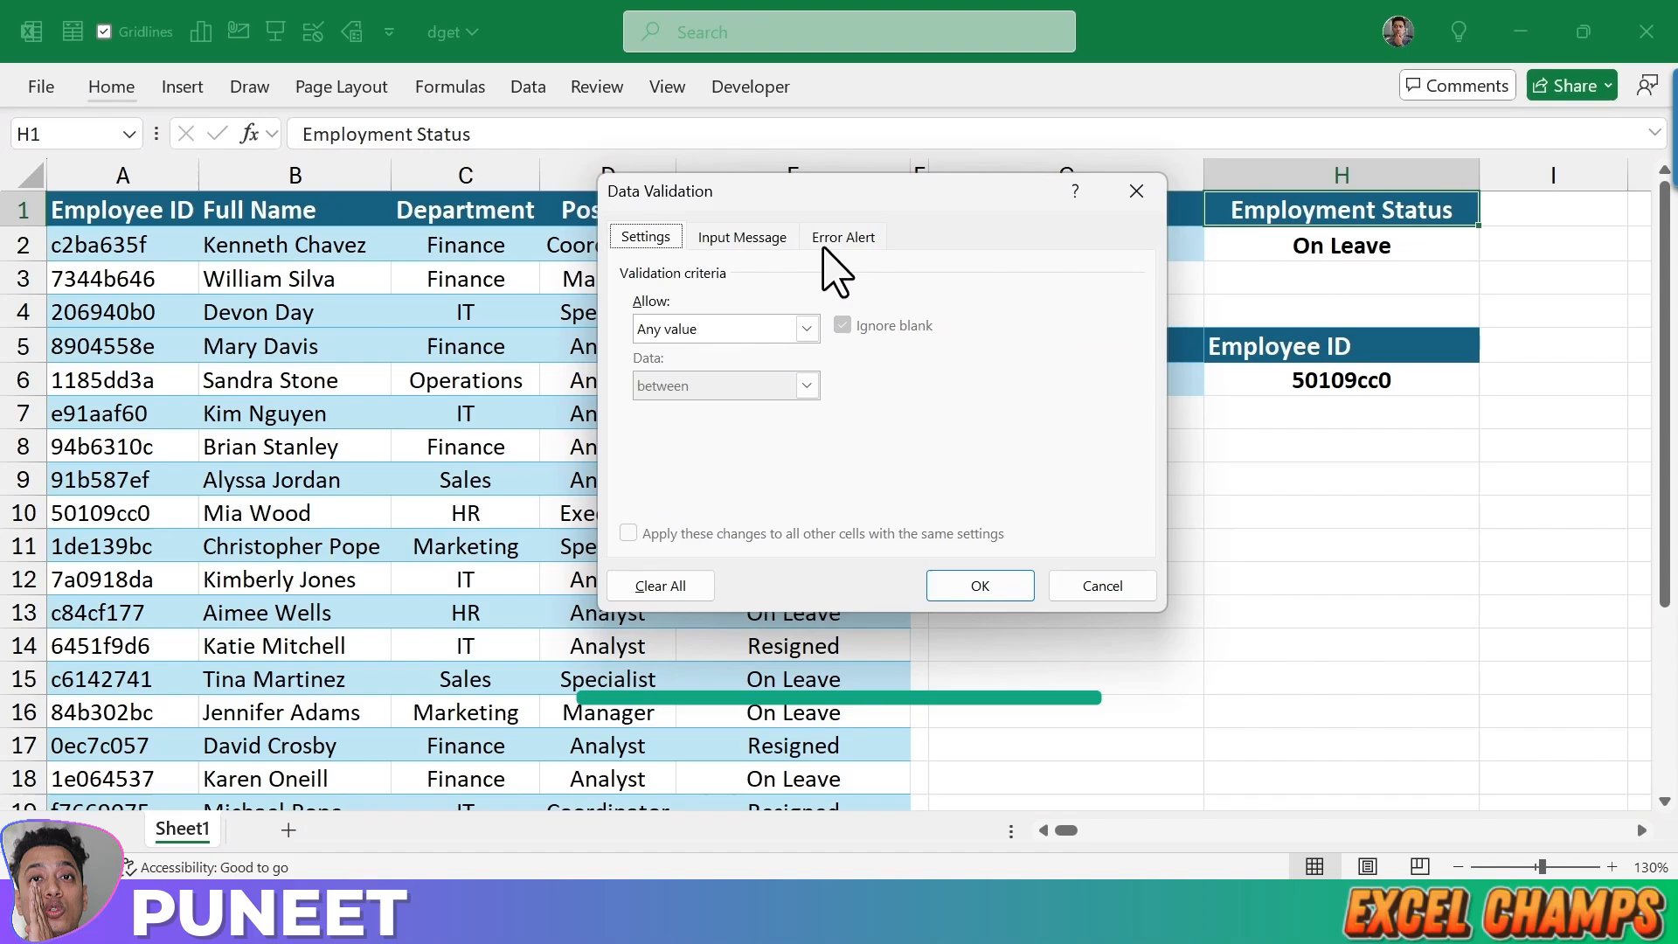
pyautogui.click(780, 330)
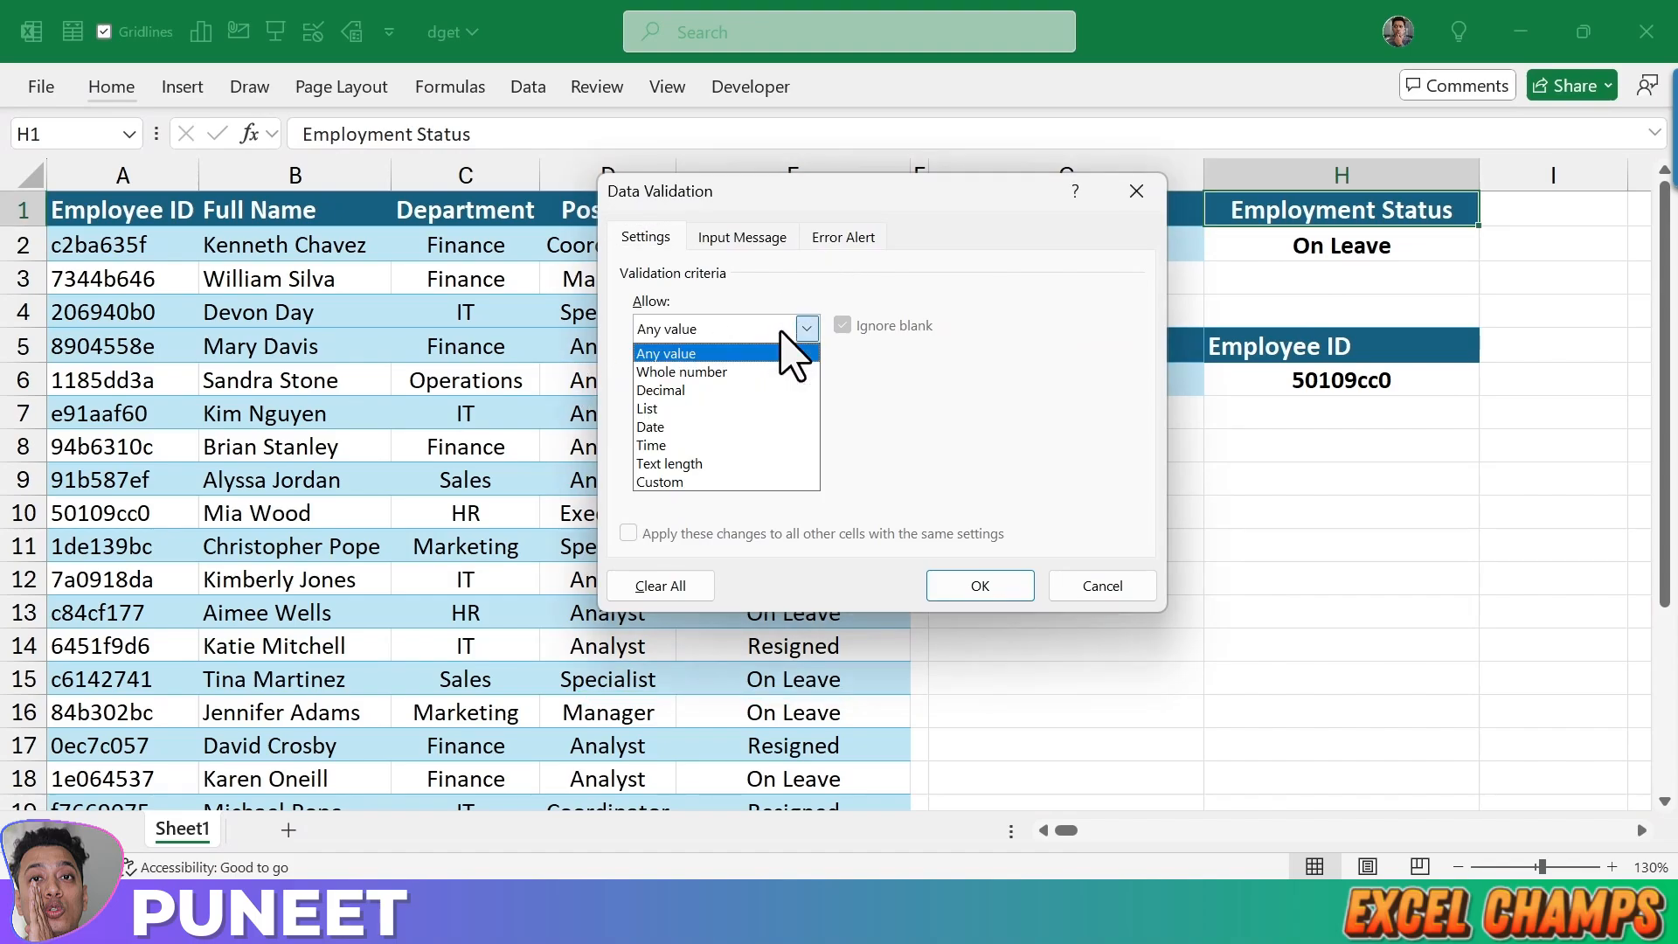
pyautogui.click(734, 408)
pyautogui.click(983, 453)
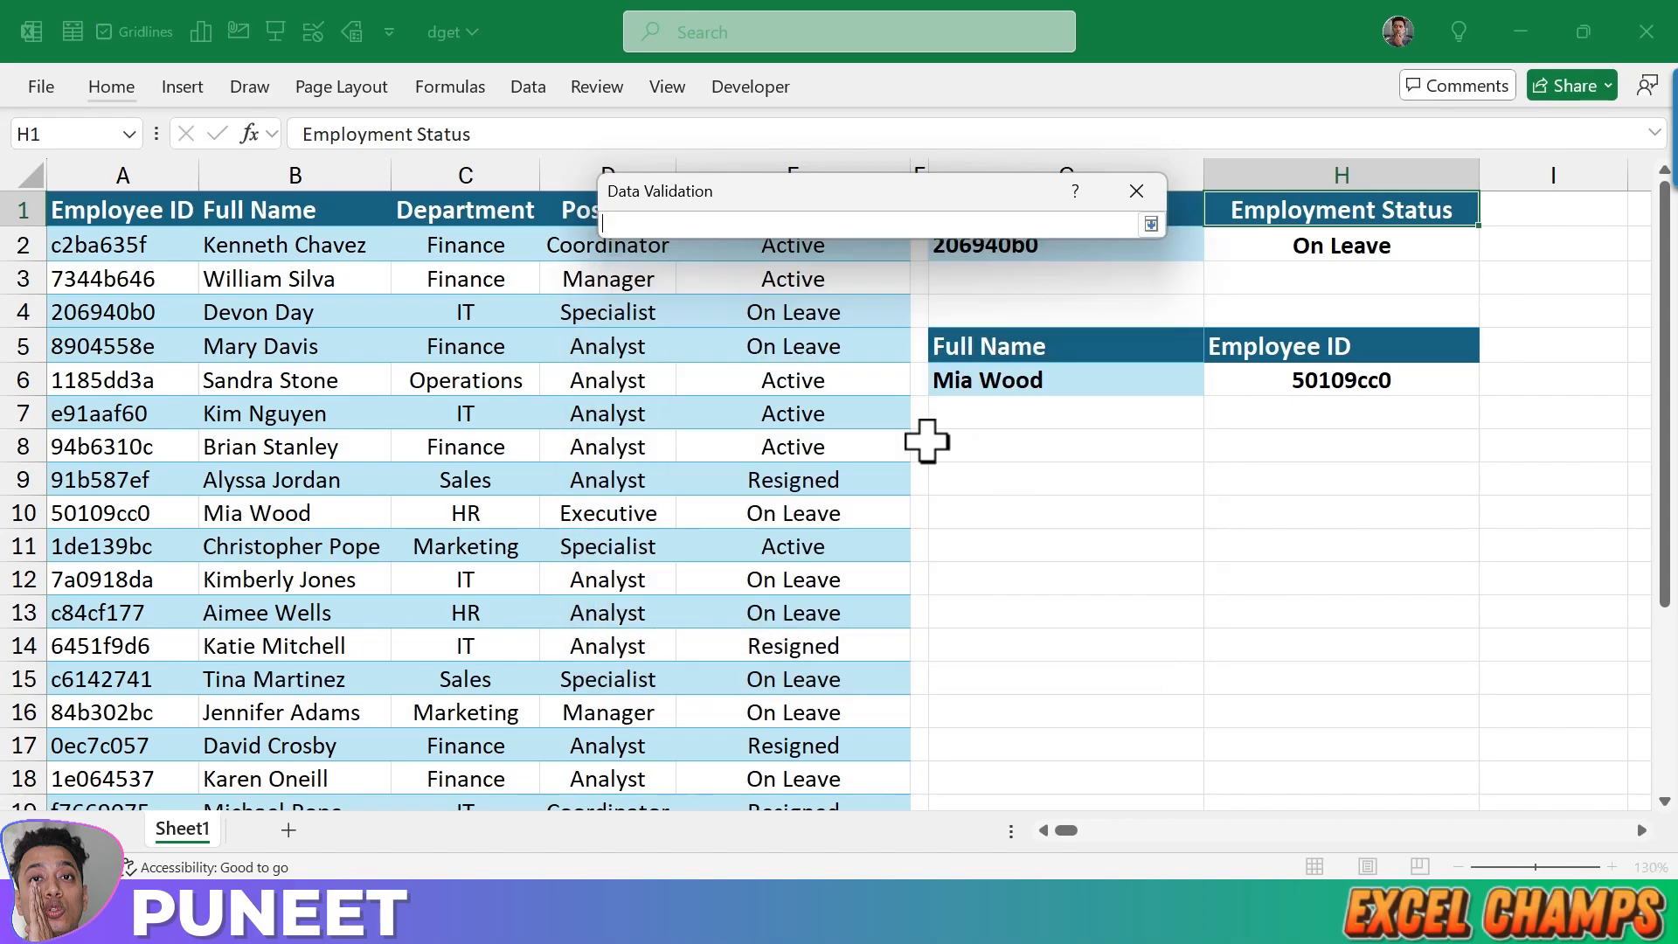
# Use the table's header row $A$1:$E$1 as the list source and apply the validation to H1
pyautogui.click(311, 212)
pyautogui.hotkey('shift', 'Right')
pyautogui.hotkey('shift', 'Right')
pyautogui.hotkey('shift', 'Right')
pyautogui.hotkey('shift', 'Right')
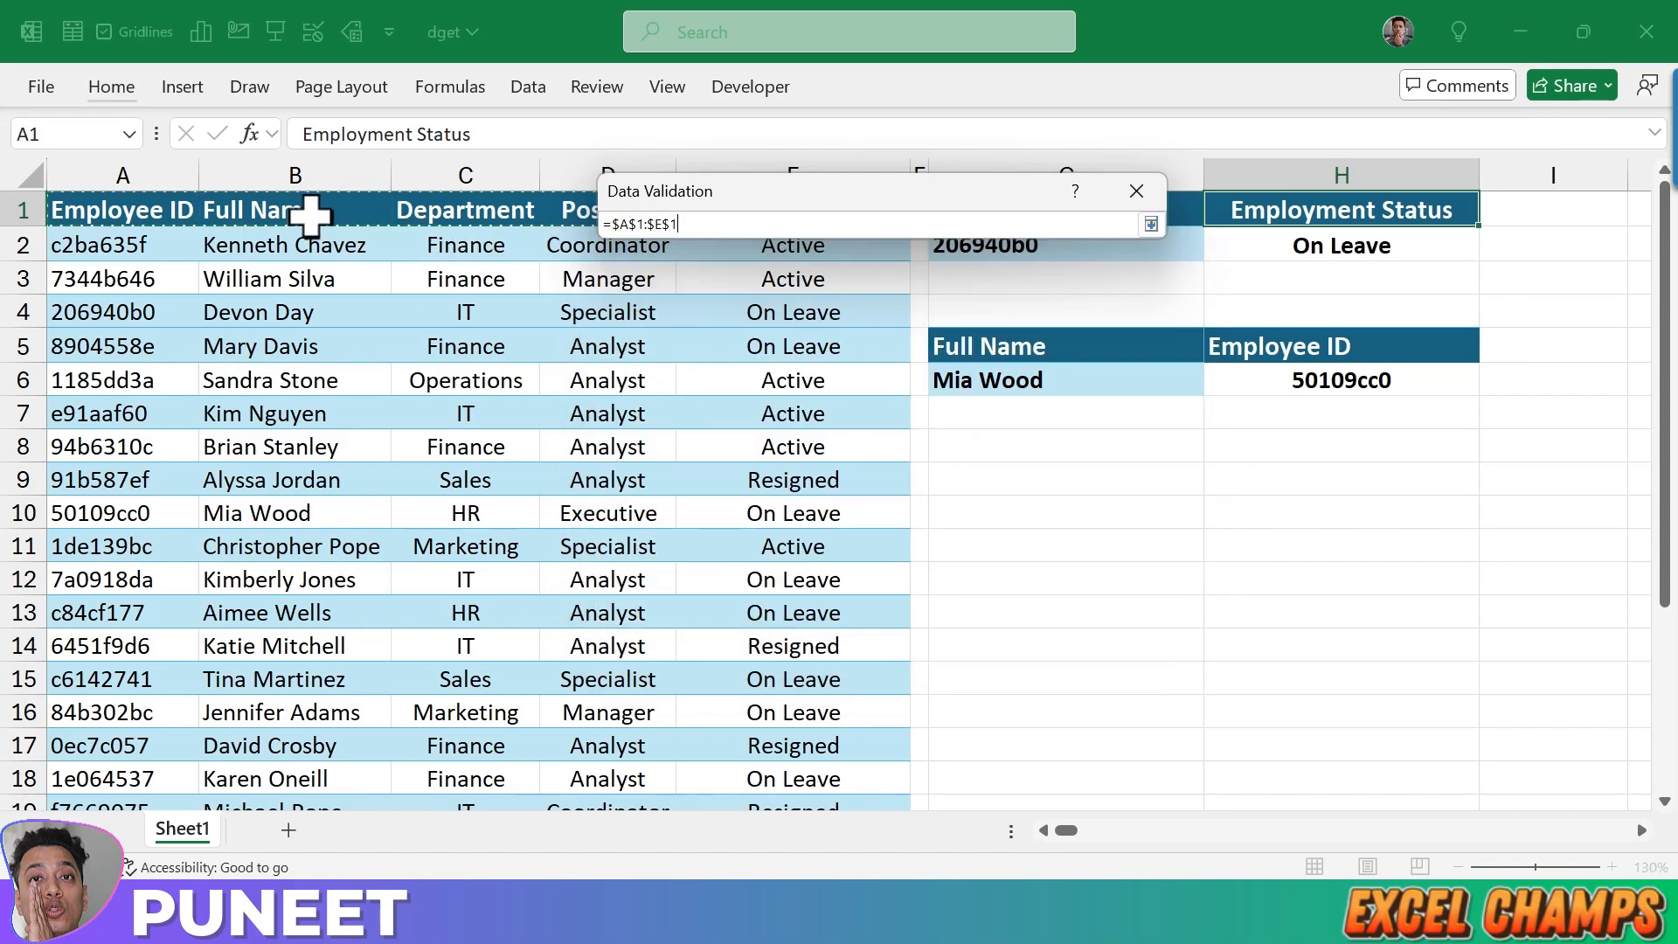
pyautogui.click(1150, 225)
pyautogui.click(979, 585)
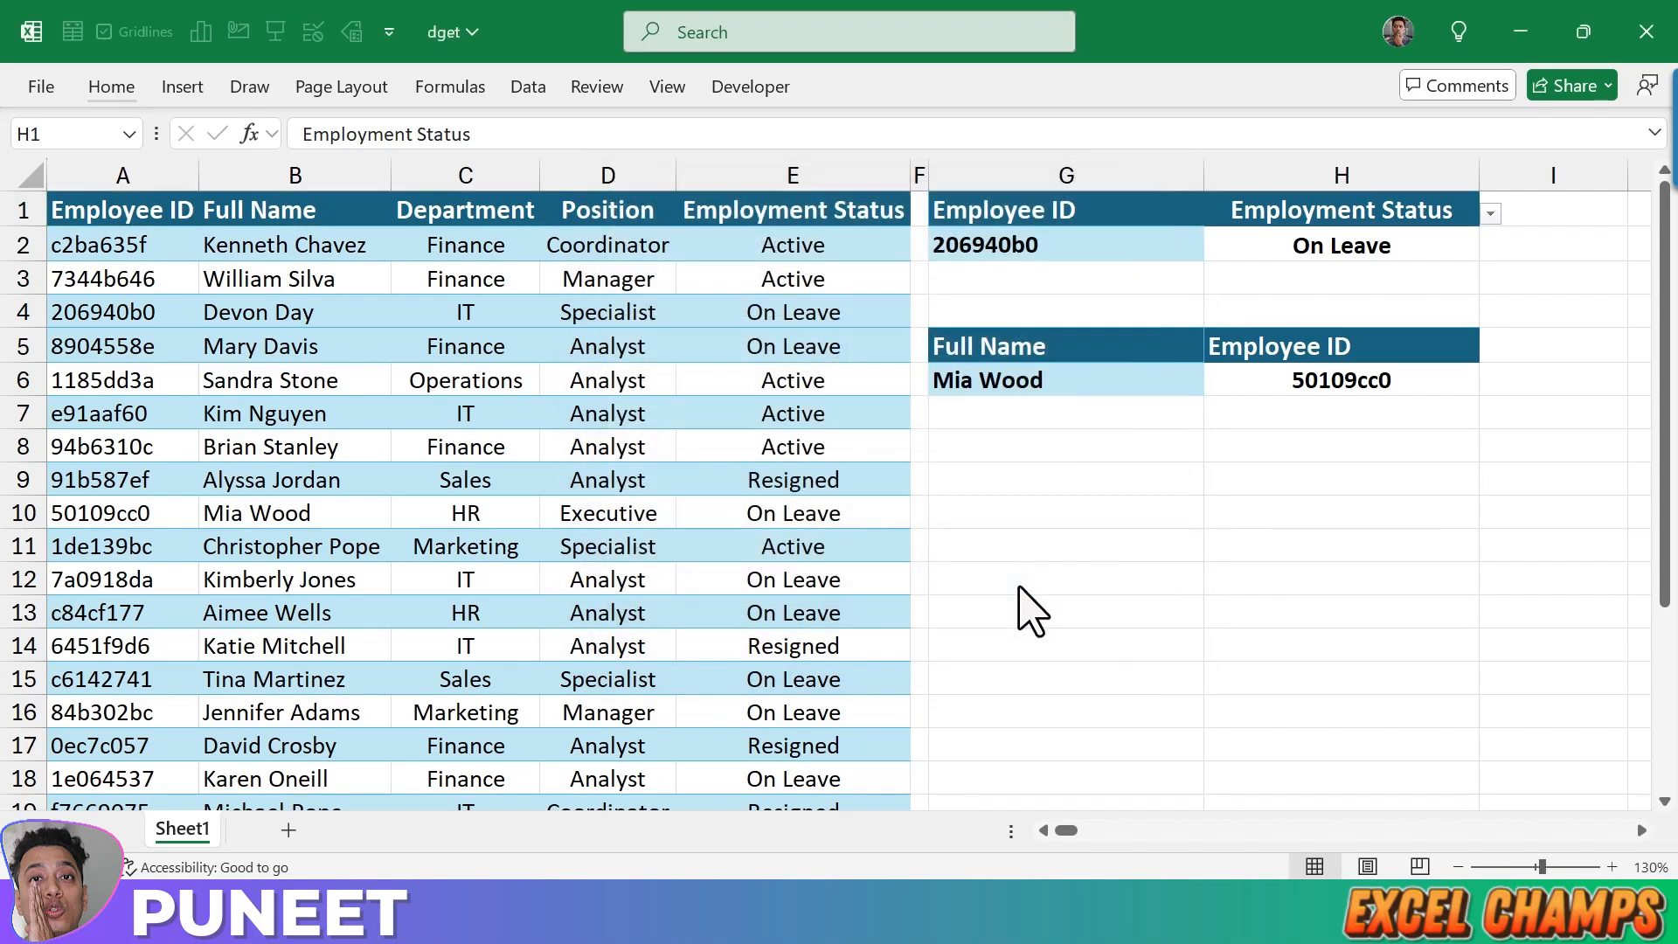
# Switch the H1 lookup heading through its new dropdown list, ending on Position
pyautogui.click(1335, 210)
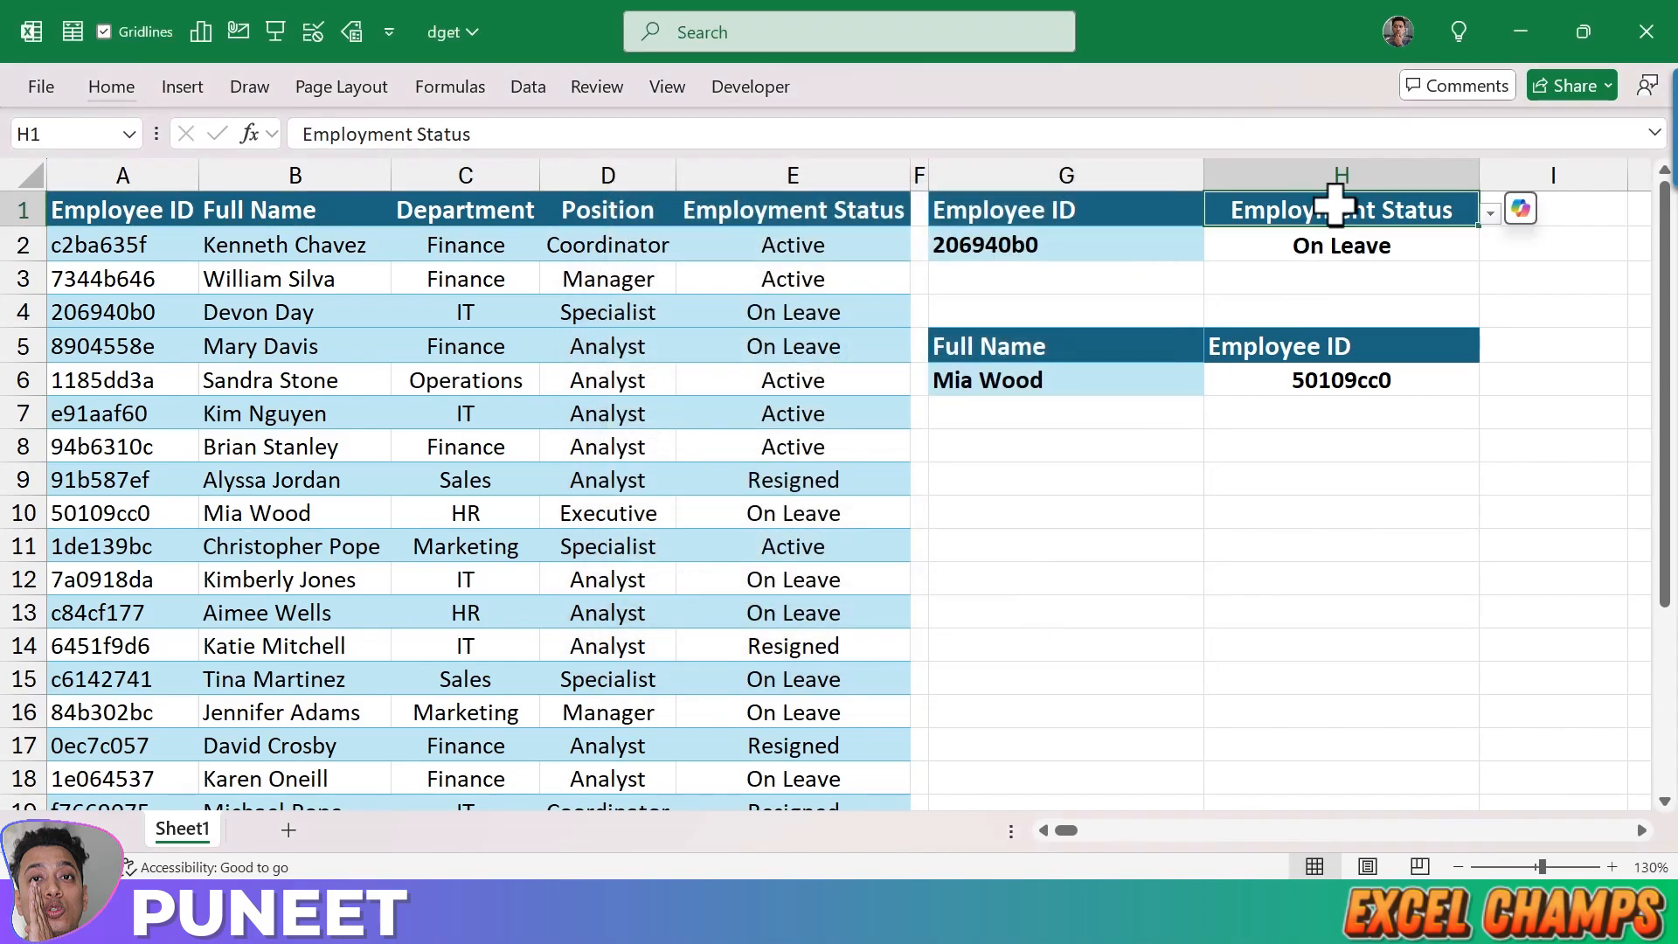
pyautogui.hotkey('alt', 'Down')
pyautogui.press('Up')
pyautogui.press('Up')
pyautogui.press('Up')
pyautogui.press('Down')
pyautogui.press('Down')
pyautogui.press('Up')
pyautogui.press('Down')
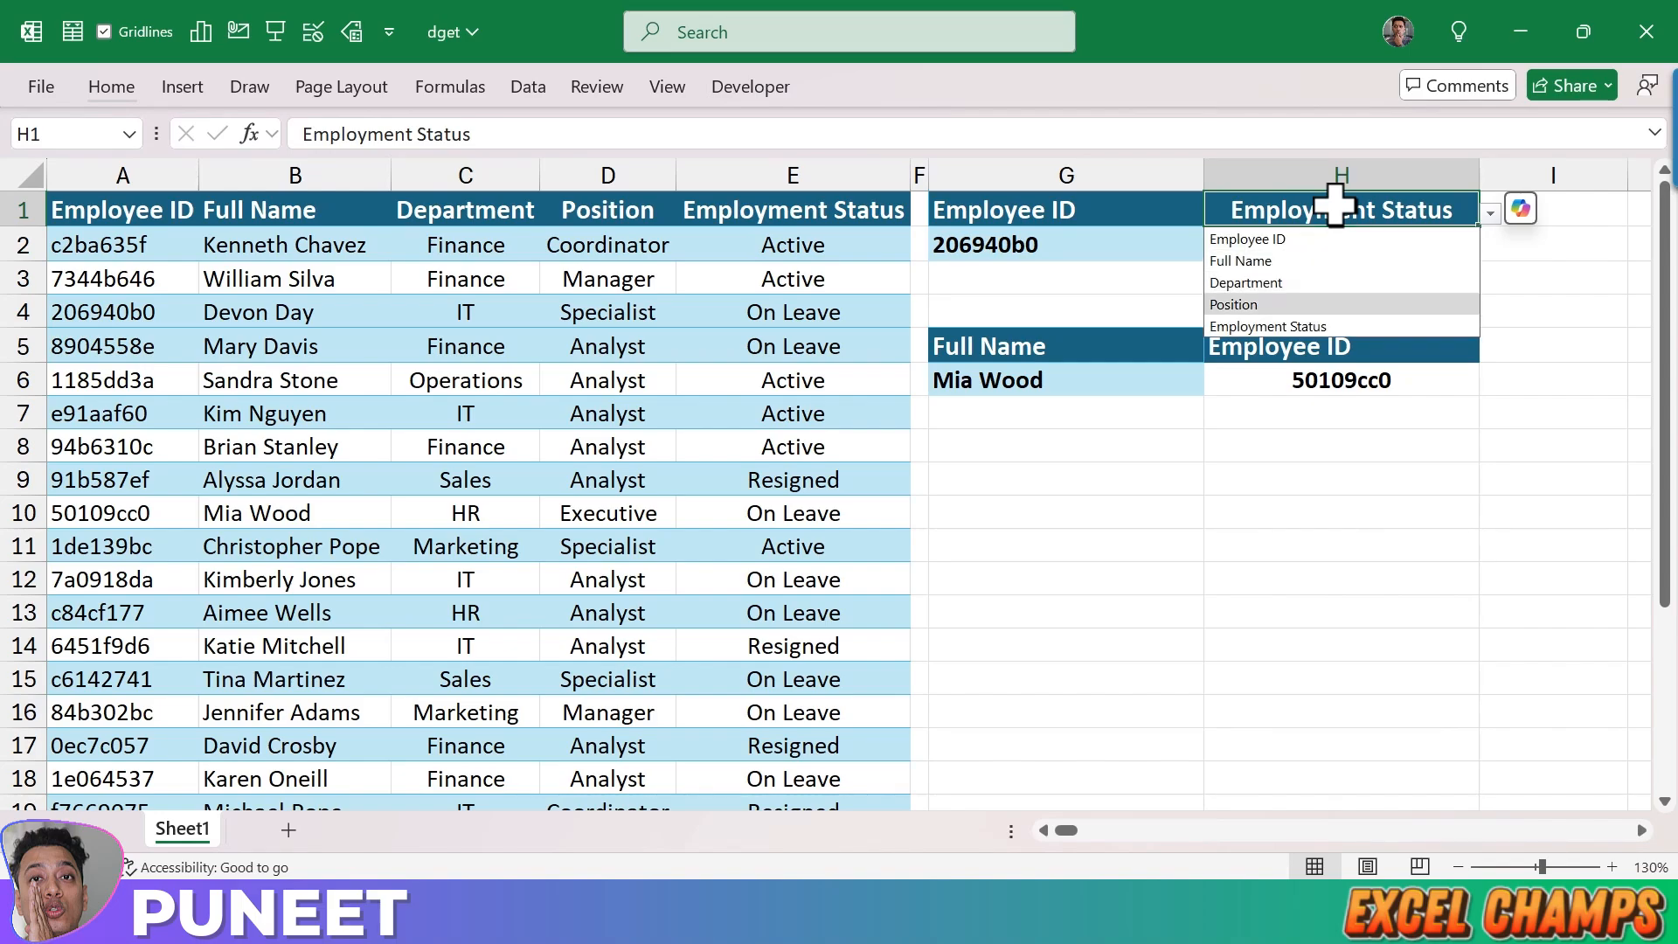
pyautogui.press('Up')
pyautogui.press('Return')
pyautogui.hotkey('alt', 'Down')
pyautogui.press('Down')
pyautogui.press('Return')
pyautogui.press('Up')
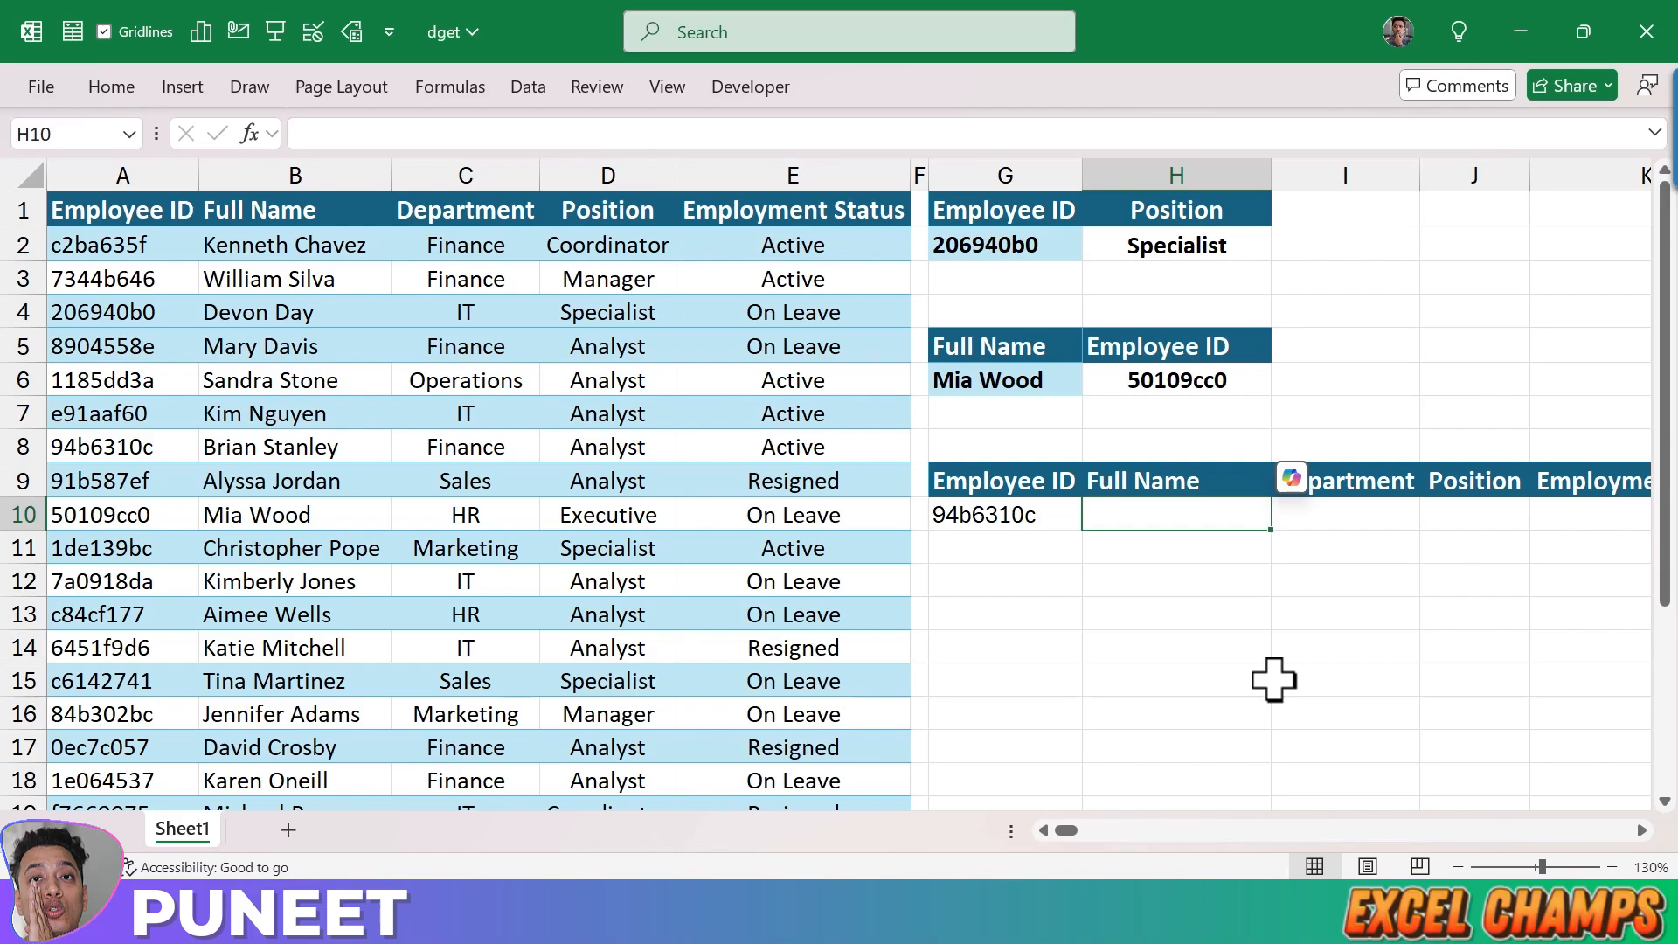
# Start a DGET formula in H10, under the Full Name heading, with the employee table A1:E25 as database
pyautogui.write('=')
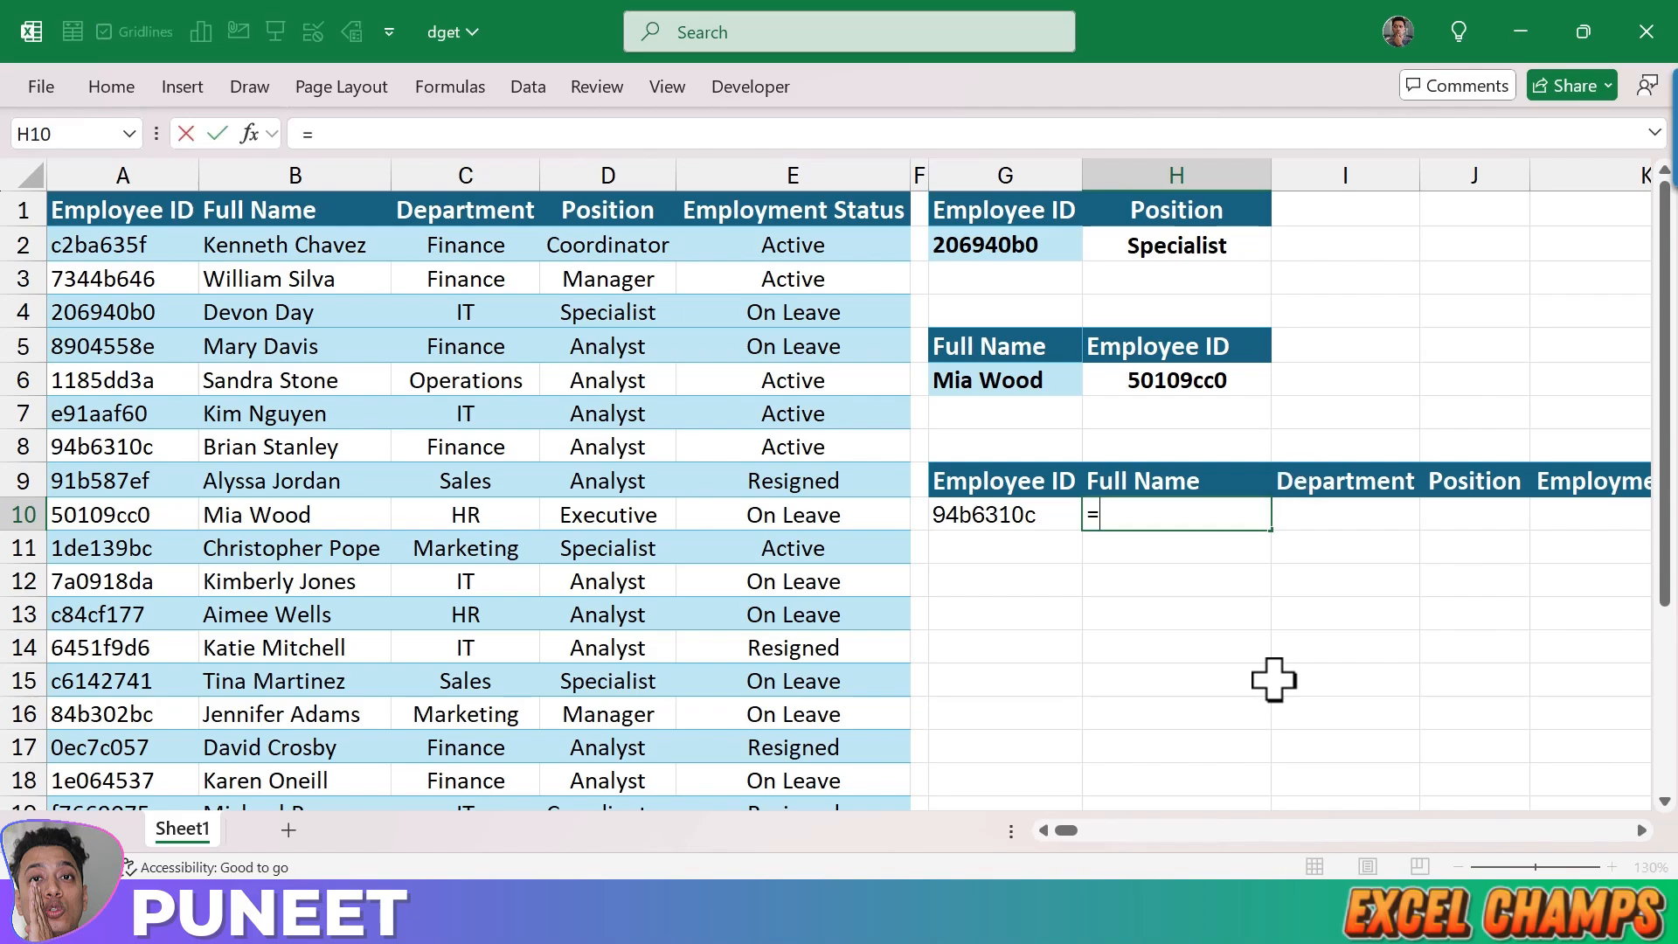
pyautogui.write('de')
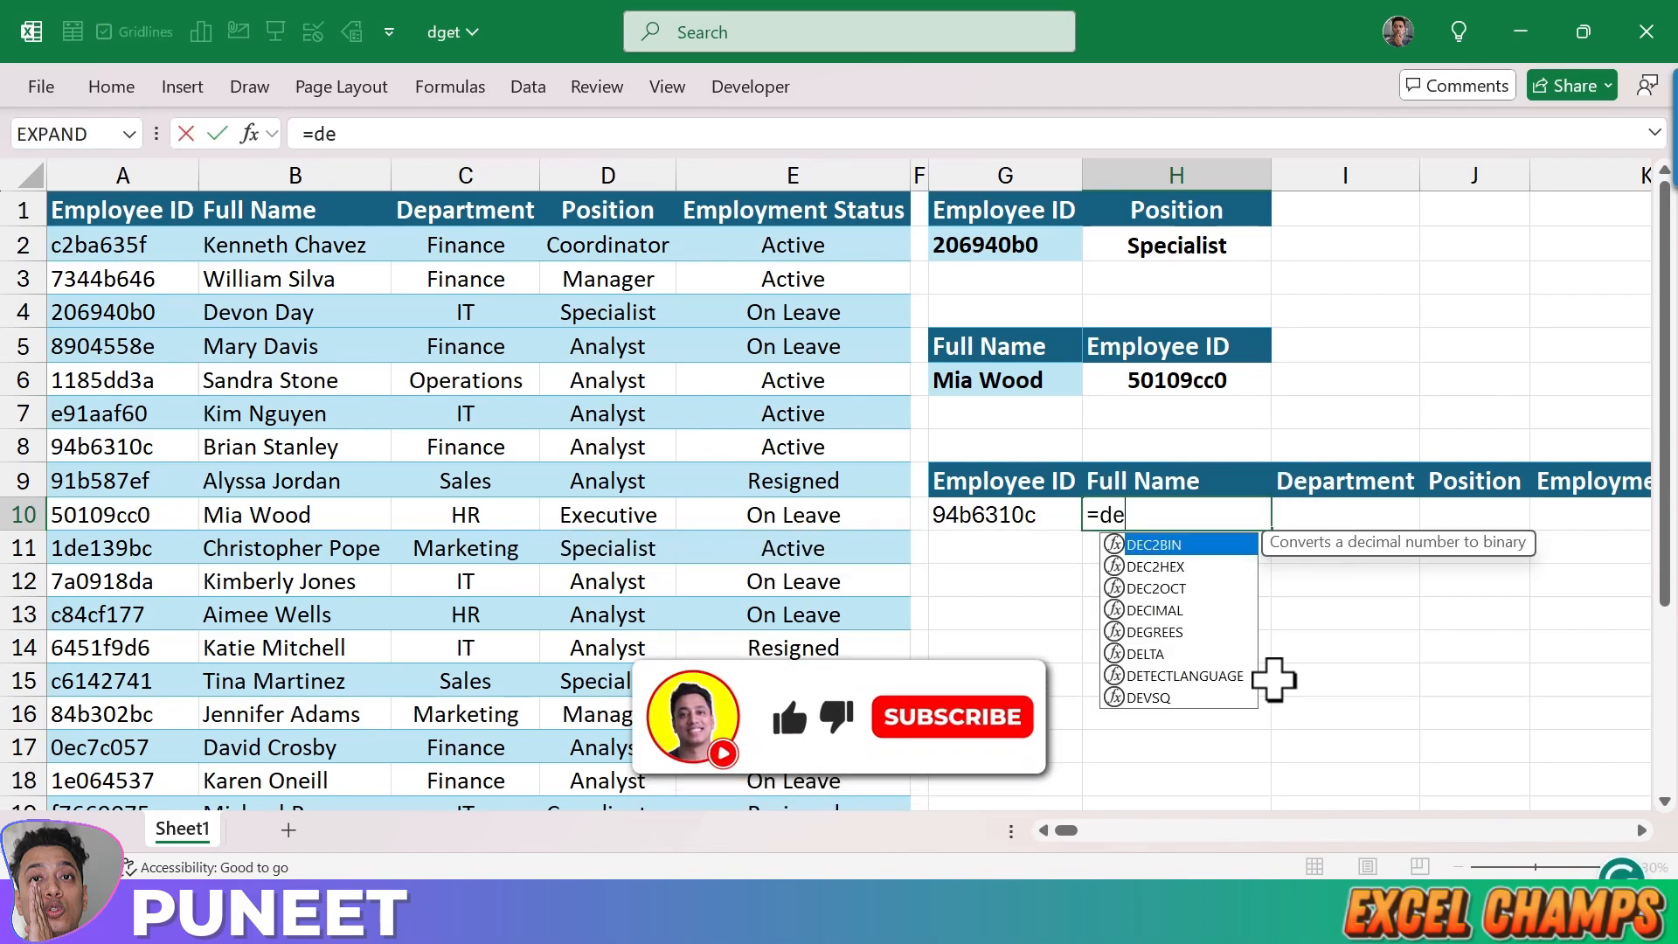
pyautogui.press('BackSpace')
pyautogui.write('get')
pyautogui.press('Tab')
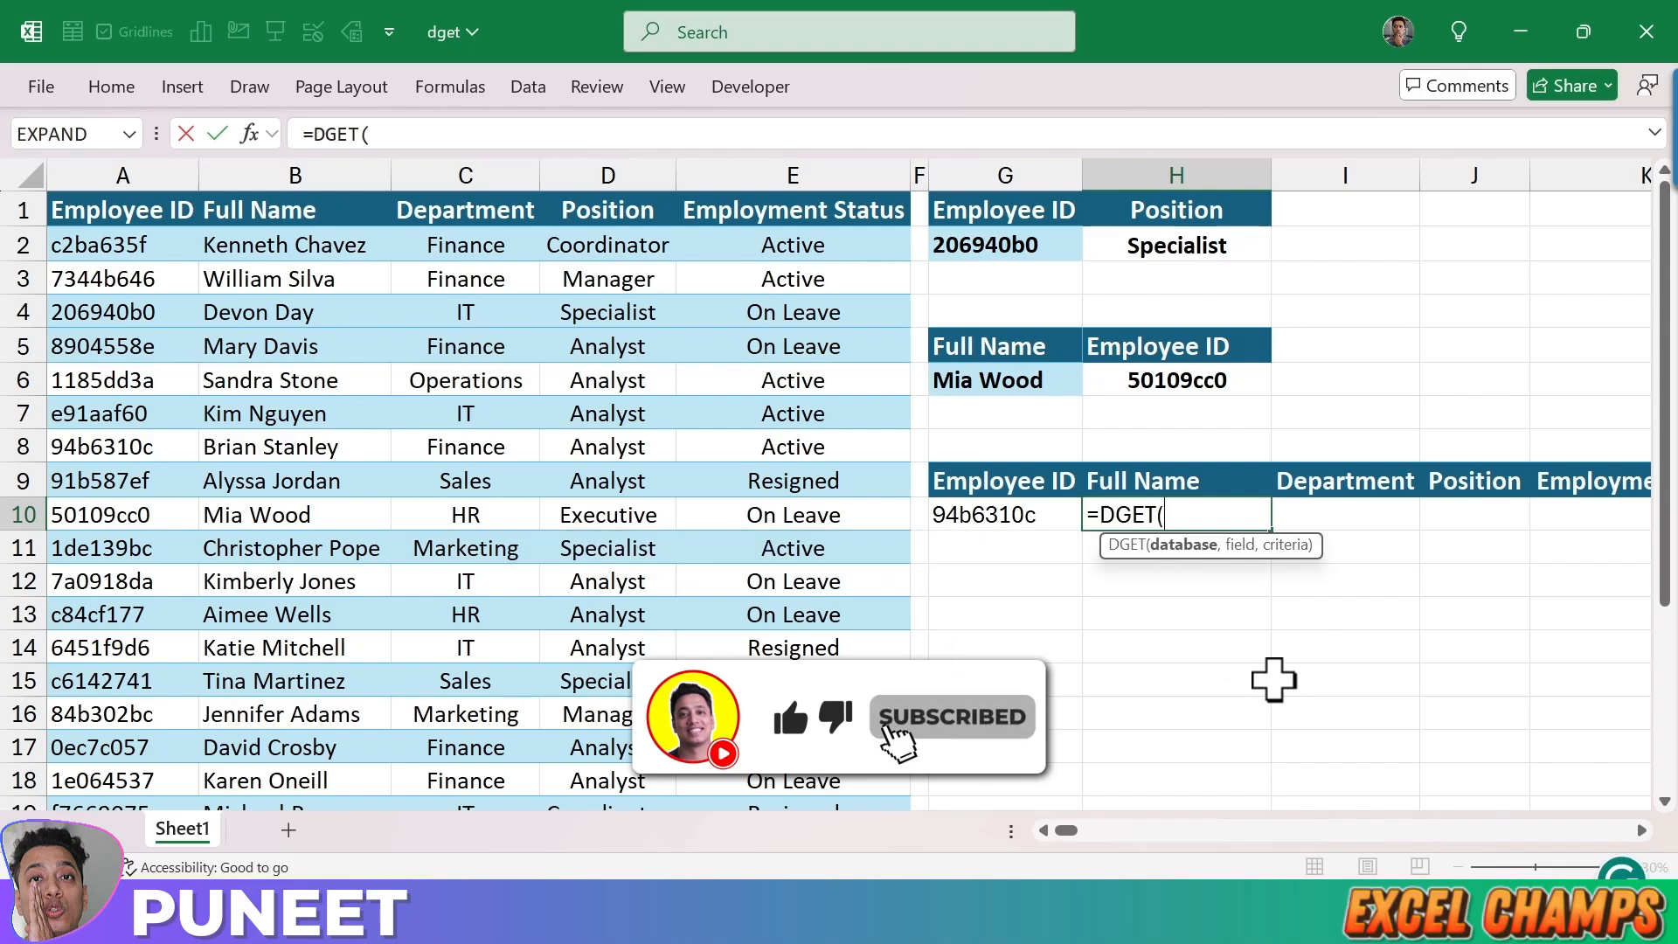
pyautogui.press('Left')
pyautogui.press('Left')
pyautogui.press('Left')
pyautogui.hotkey('ctrl', 'Left')
pyautogui.hotkey('ctrl', 'Up')
pyautogui.hotkey('ctrl', 'shift', 'Down')
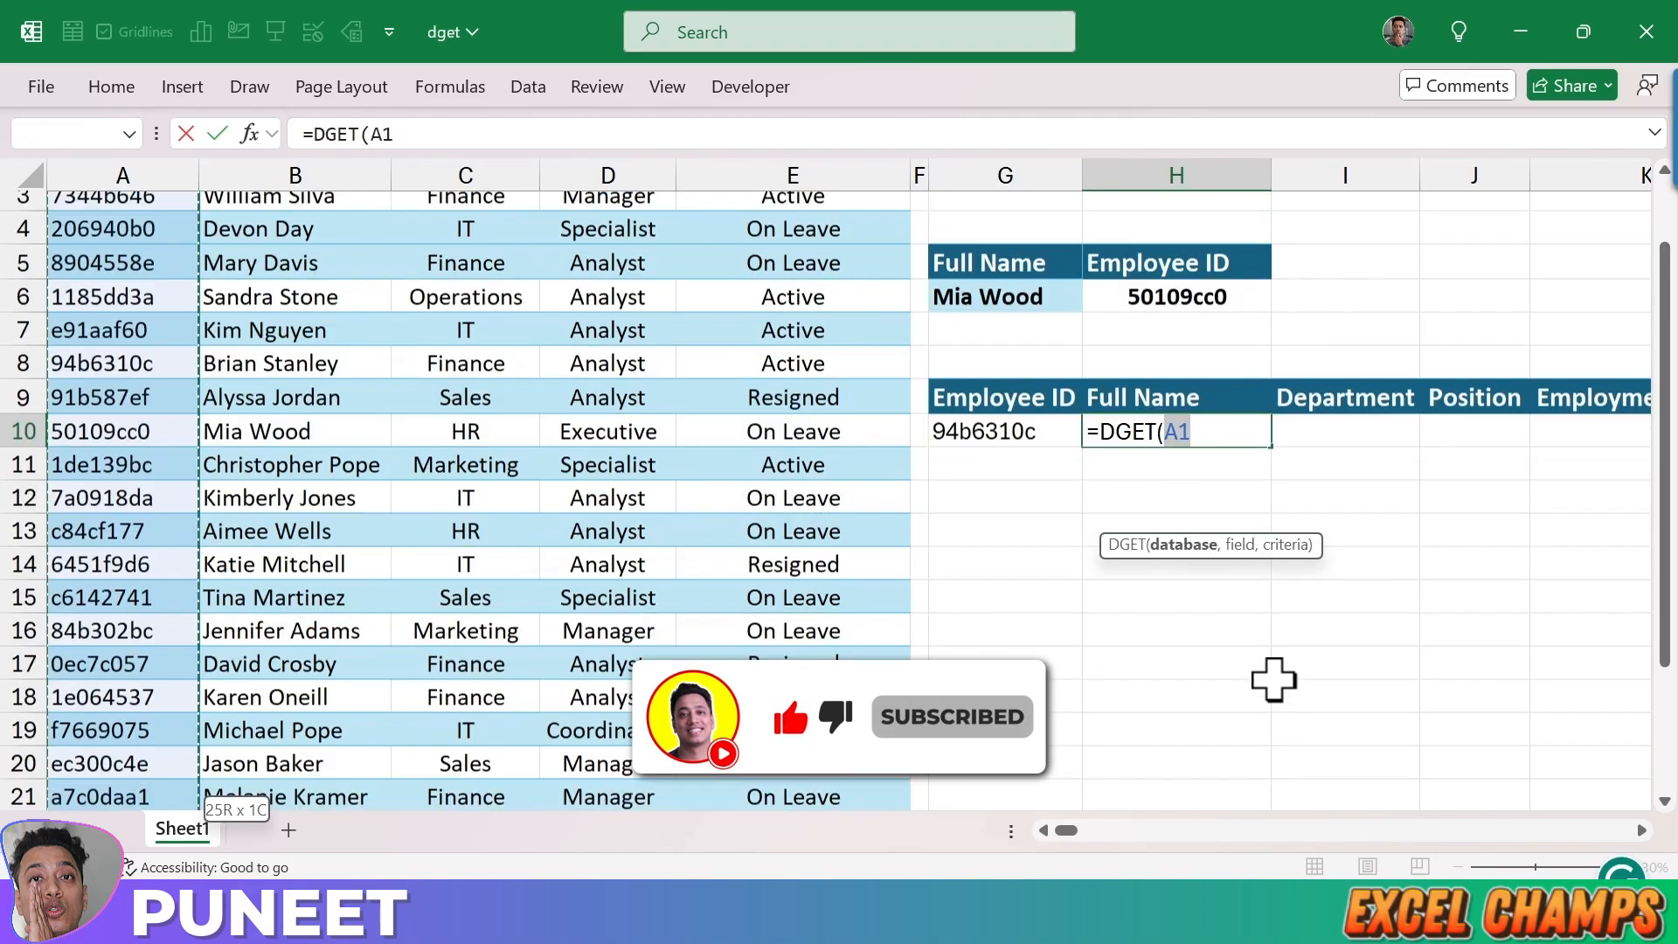
pyautogui.hotkey('ctrl', 'shift', 'Right')
# Complete the H10 DGET formula with H9 as the field and G9:G10 as the criteria, and enter it
pyautogui.write(',')
pyautogui.press('Up')
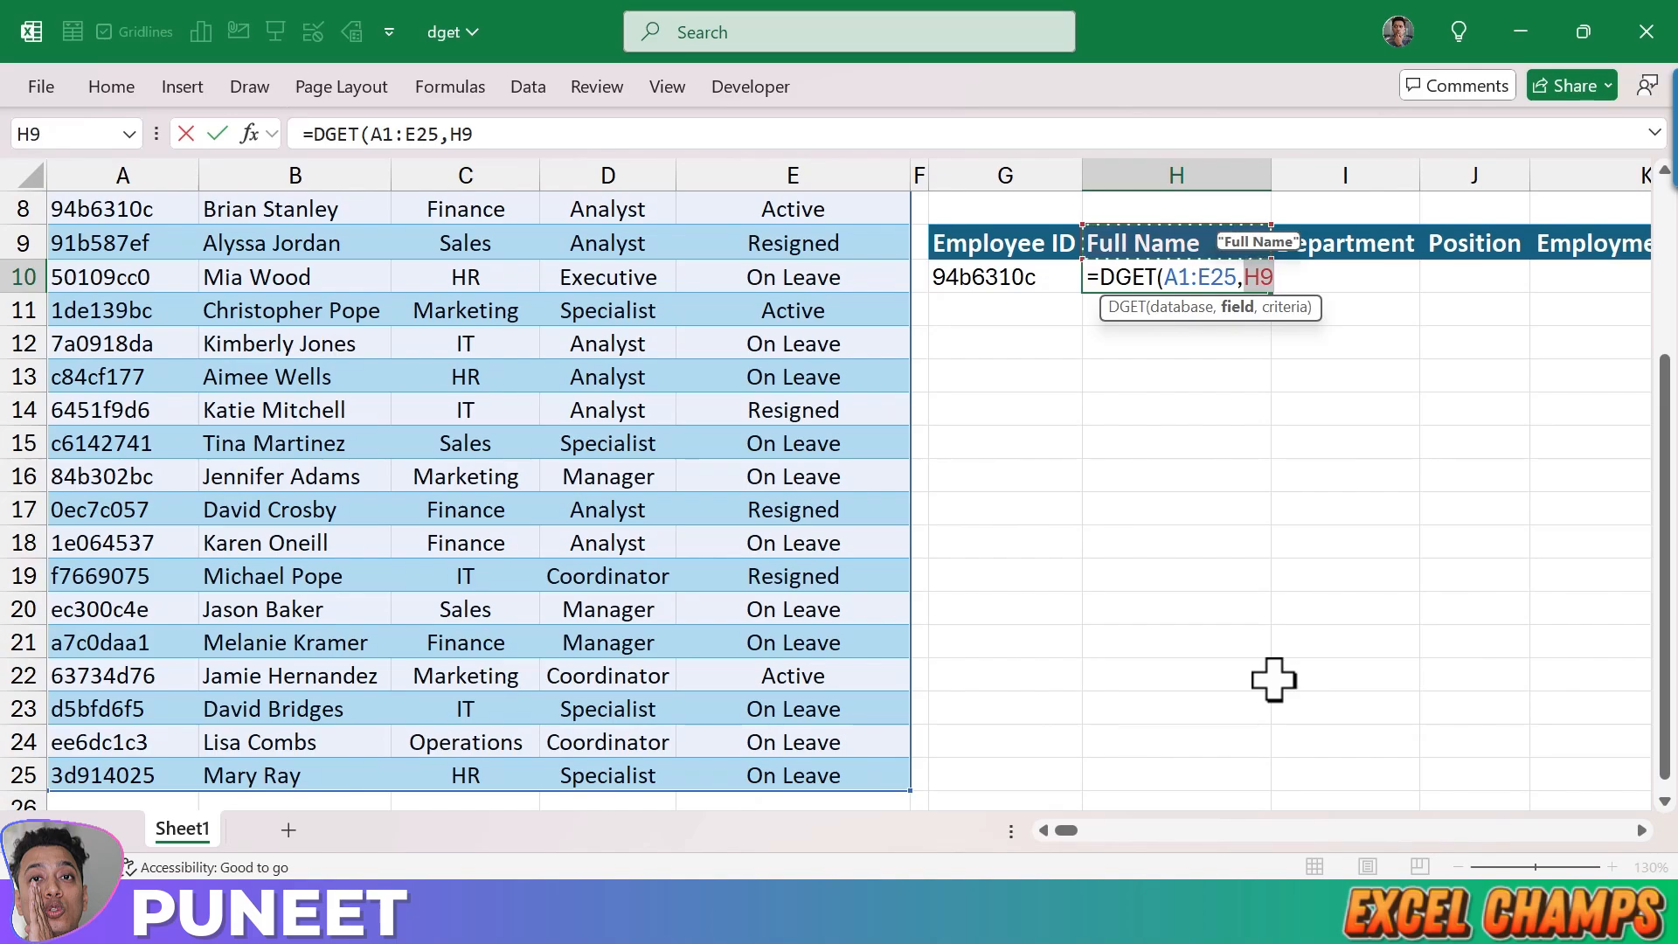
pyautogui.write(',')
pyautogui.press('Left')
pyautogui.press('Up')
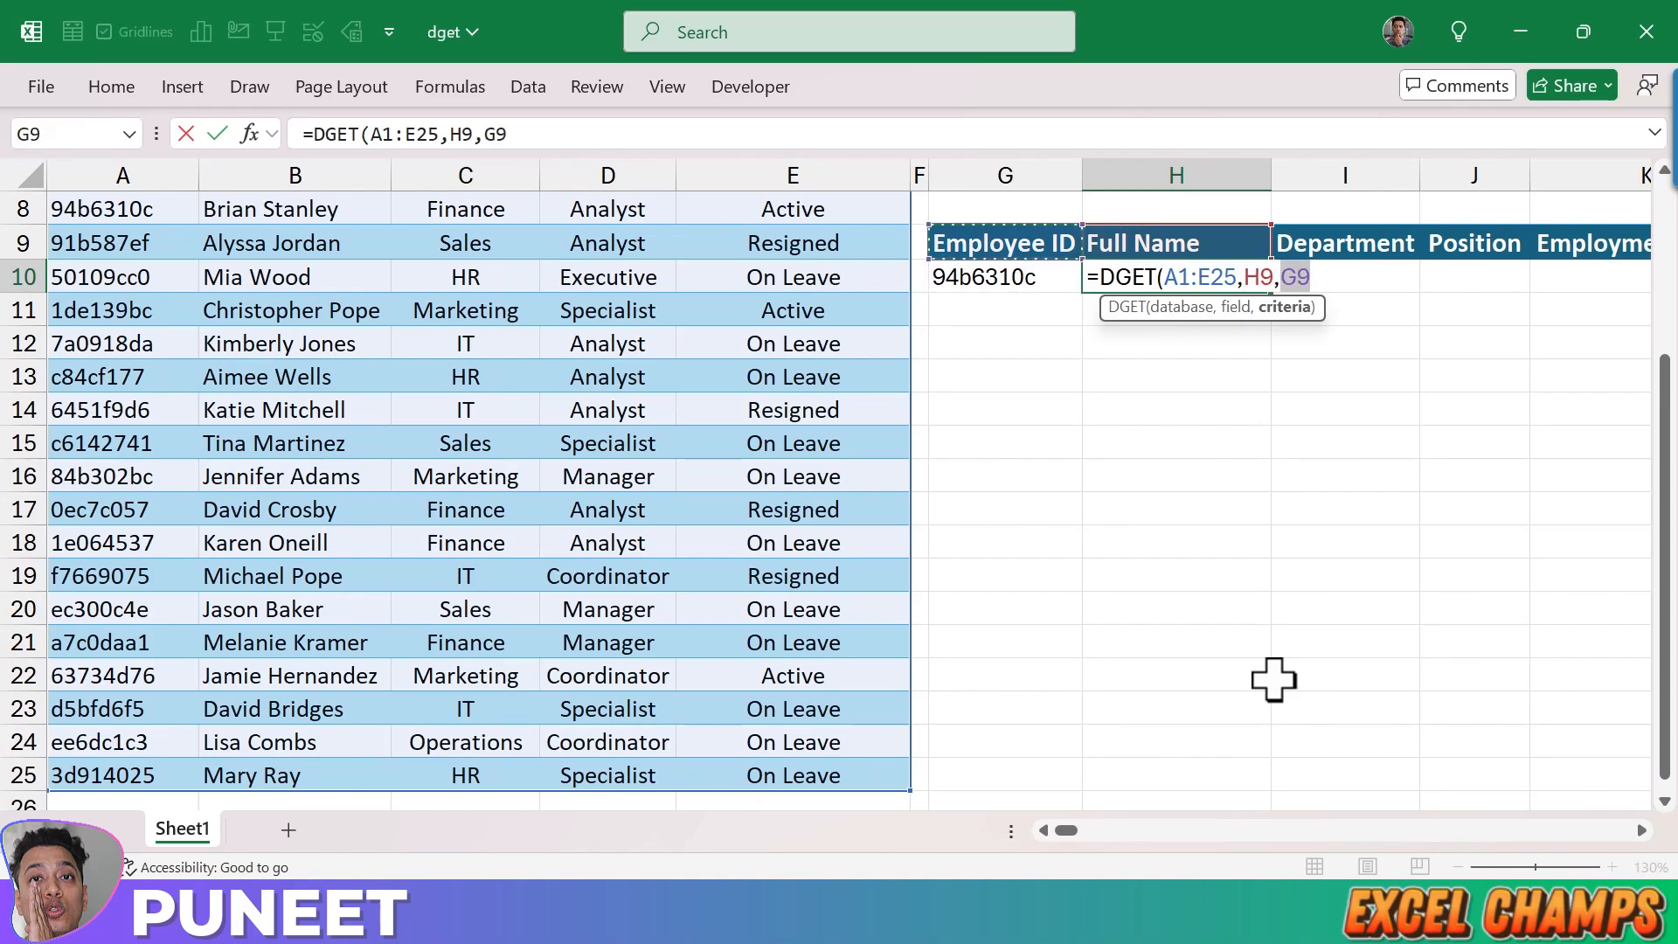
pyautogui.hotkey('shift', 'Down')
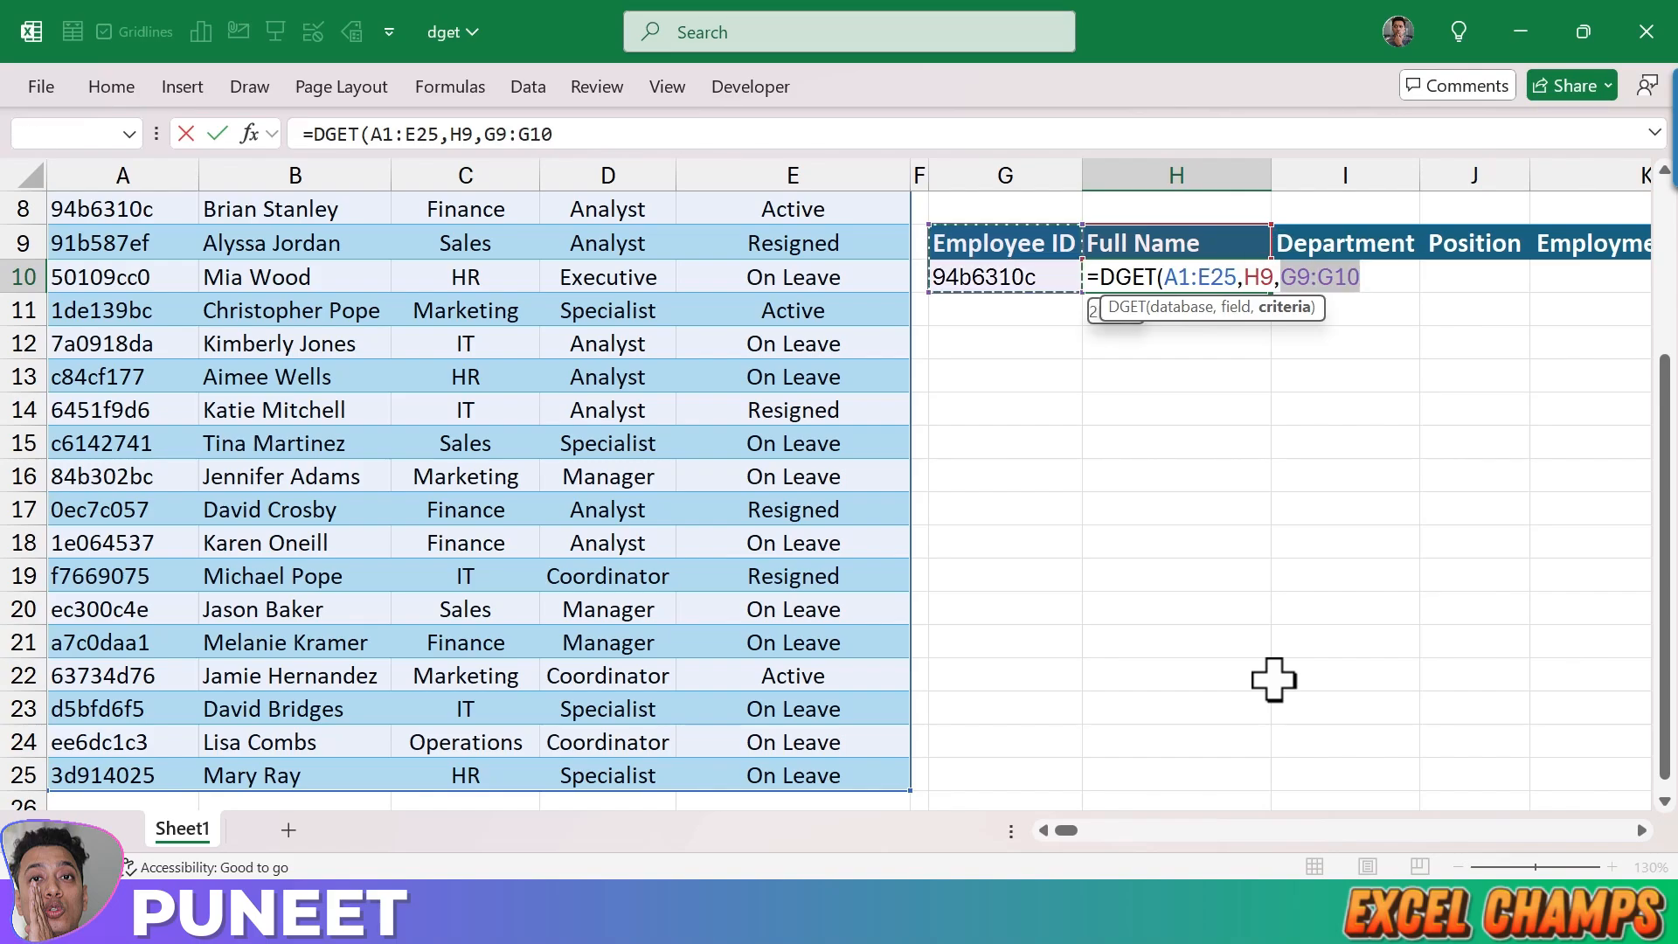
pyautogui.press('Return')
pyautogui.press('Up')
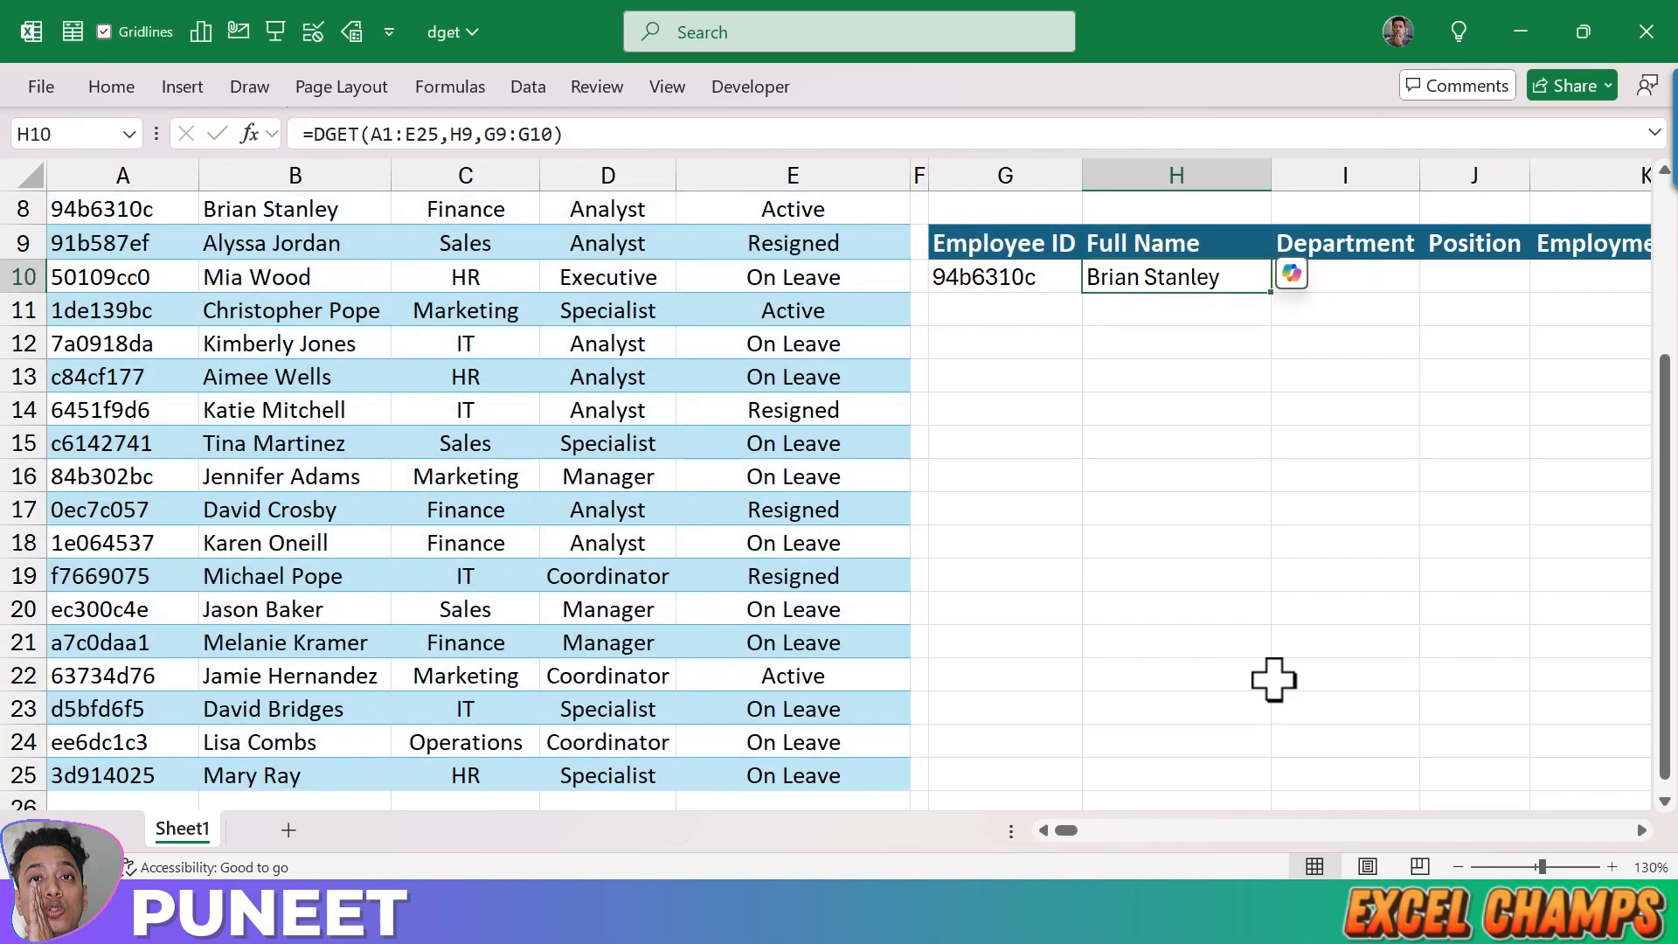
# Examine the remaining result cells in row 10, under Department, Position and Employment Status
pyautogui.press('Right')
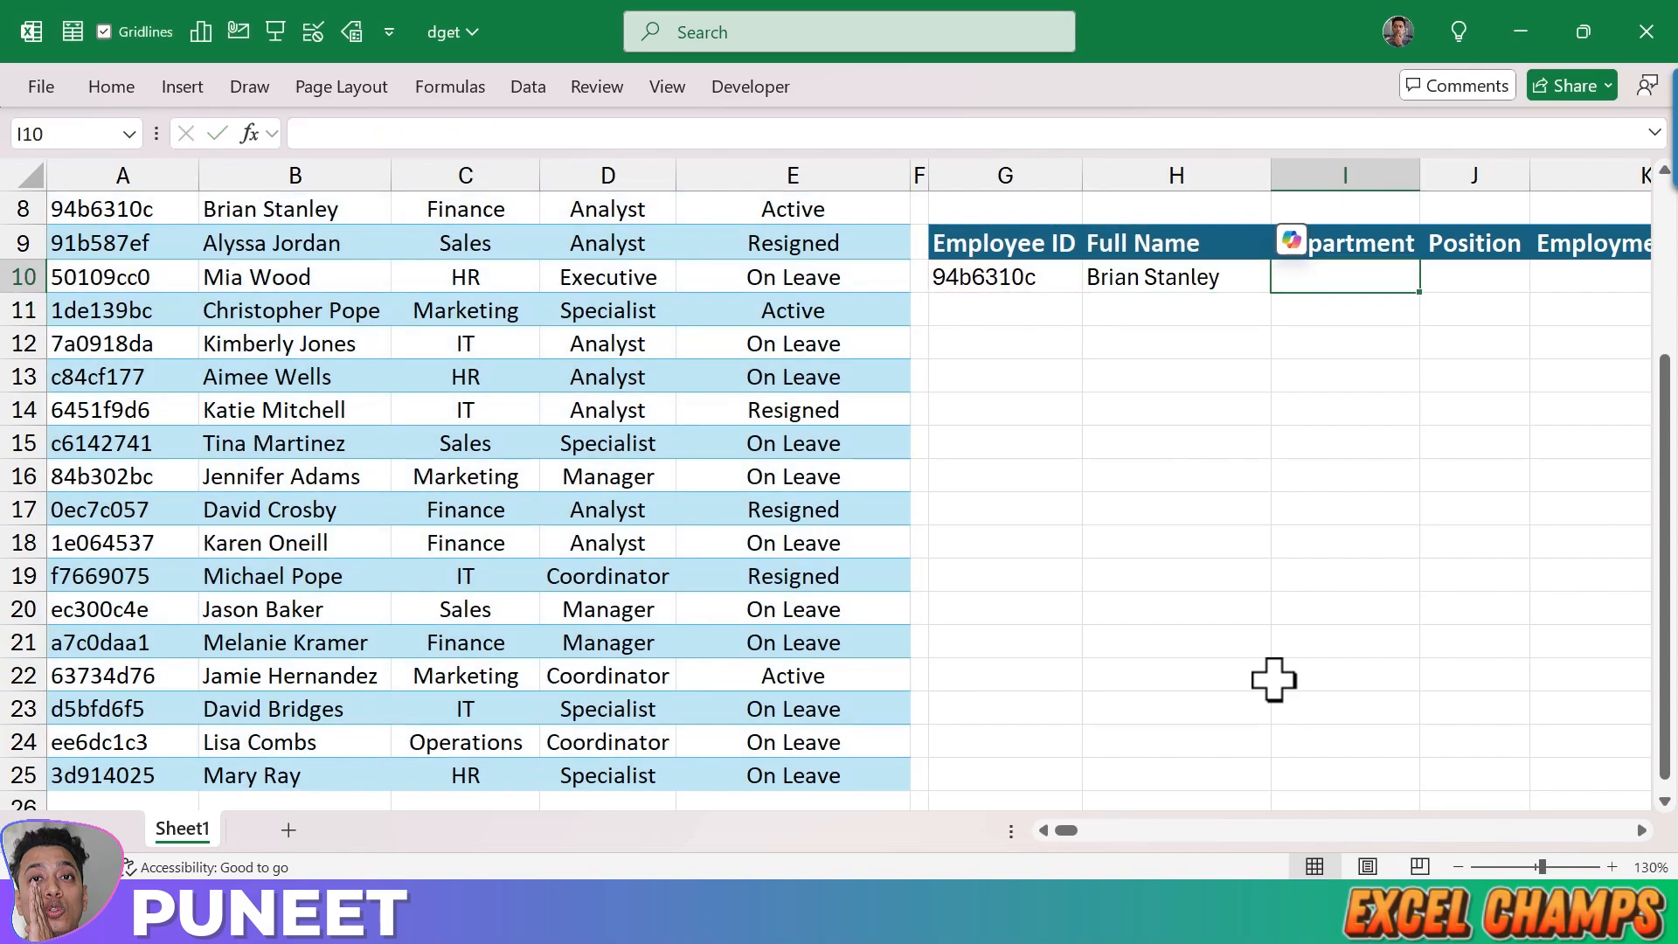
pyautogui.press('Right')
pyautogui.press('Right')
pyautogui.press('Right')
pyautogui.press('Right')
pyautogui.press('Left')
pyautogui.press('Left')
pyautogui.press('Left')
pyautogui.press('Left')
pyautogui.press('Left')
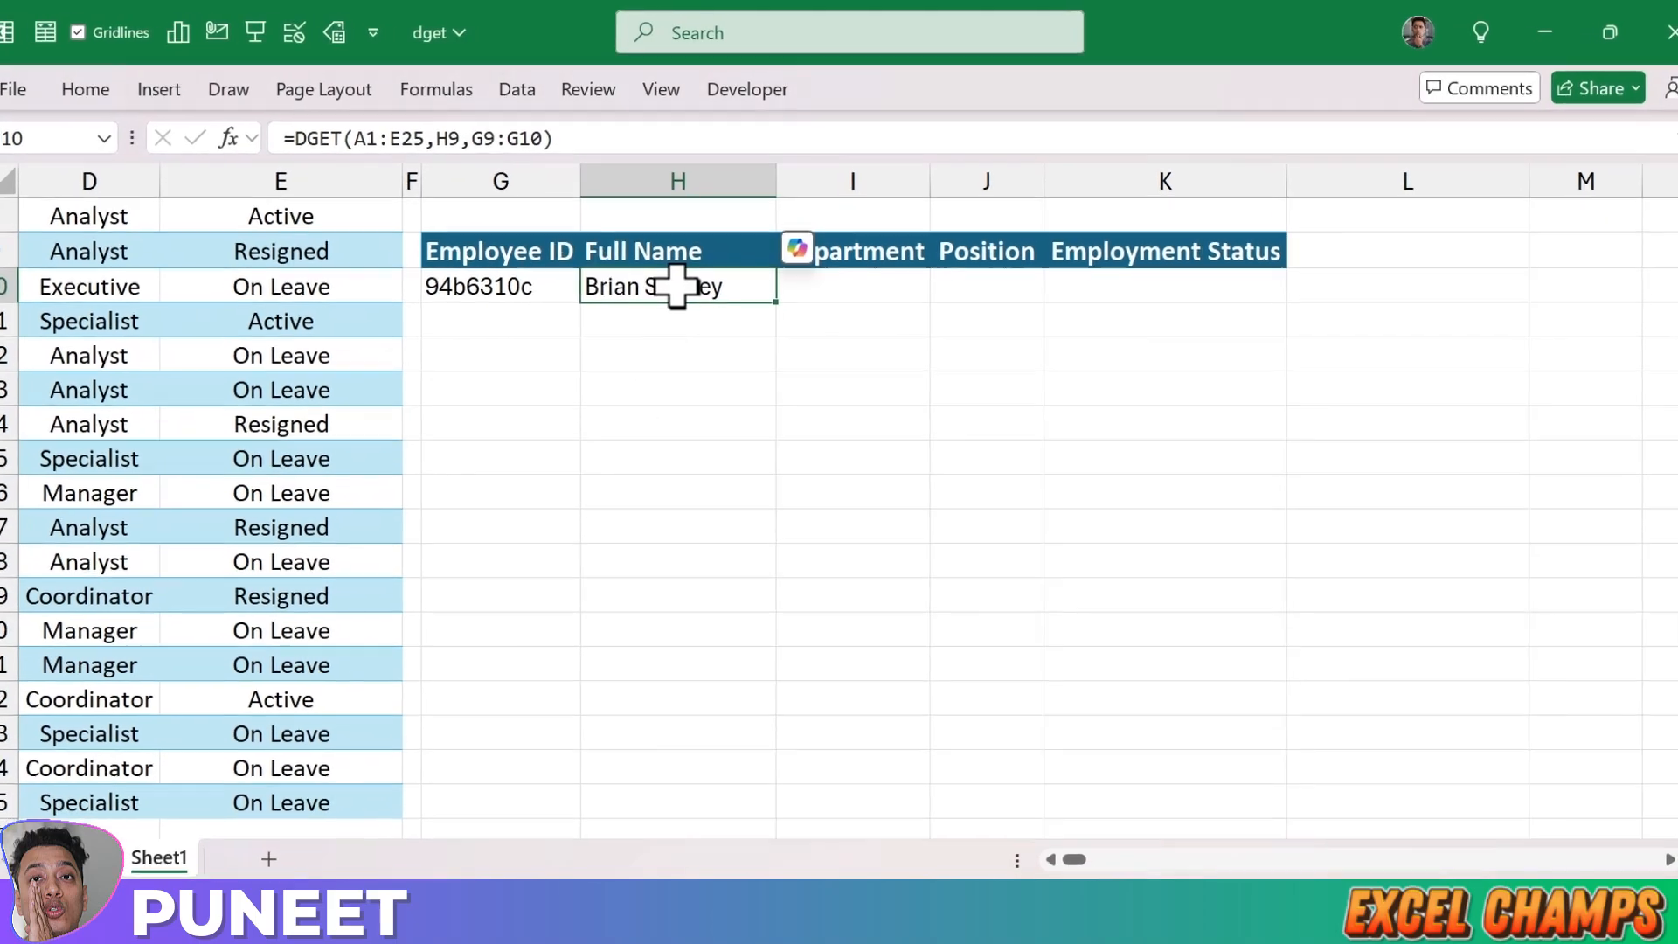
# Make the database range in the H10 DGET formula absolute as $A$1:$E$25
pyautogui.doubleClick(677, 286)
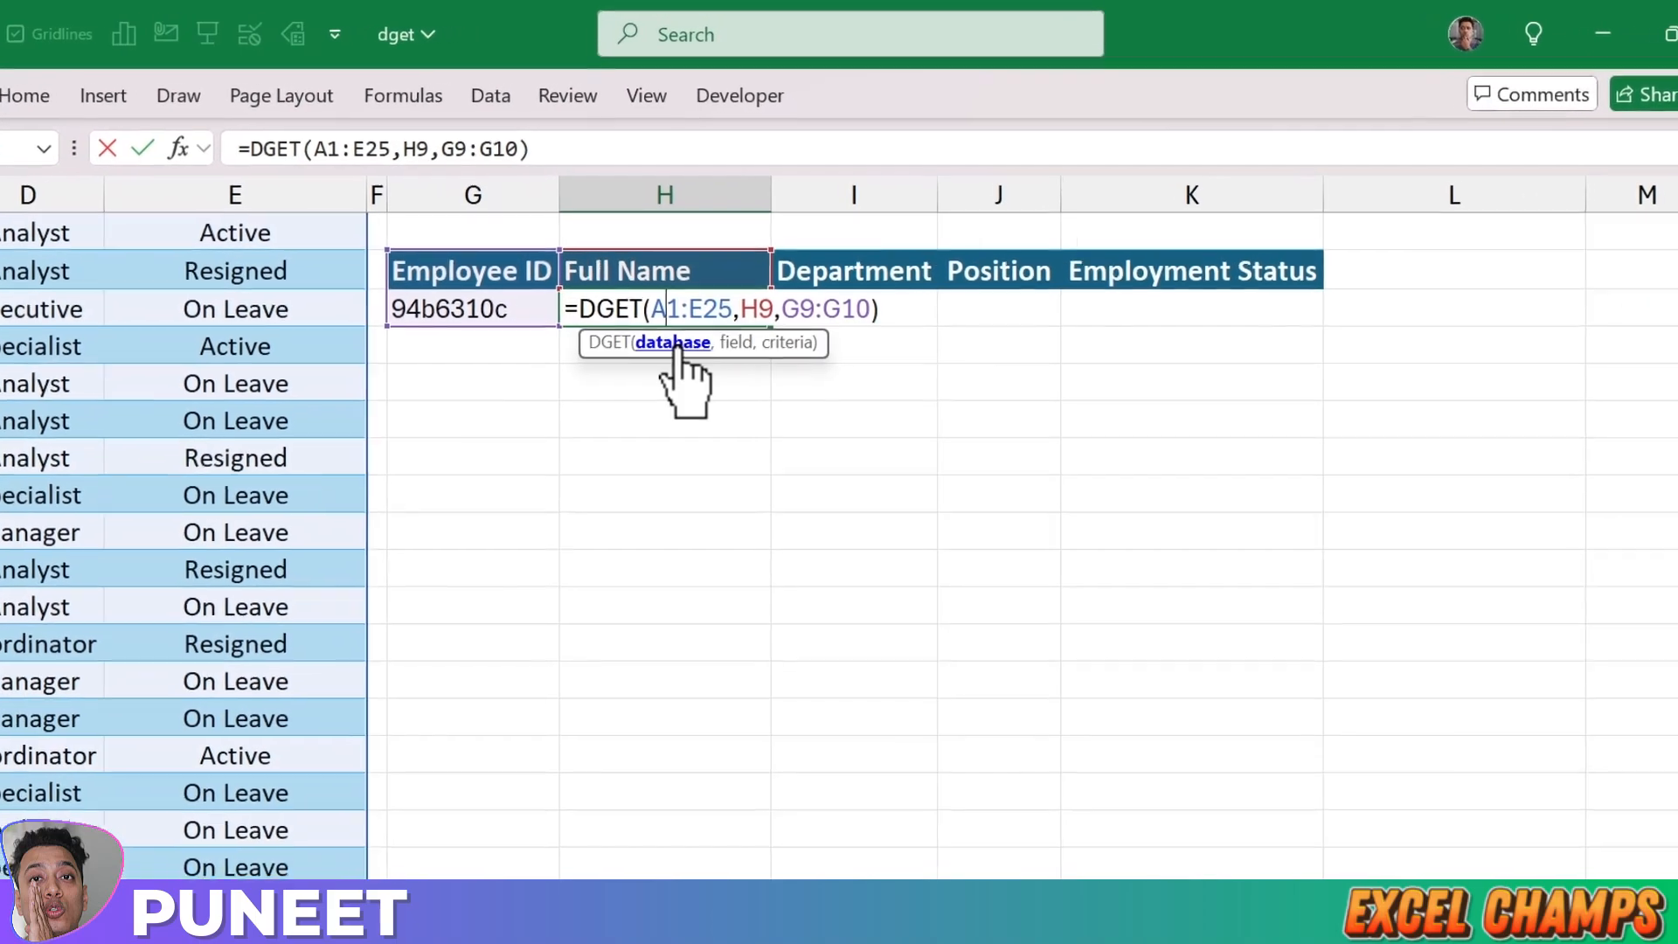
pyautogui.moveTo(739, 285); pyautogui.dragTo(637, 329)
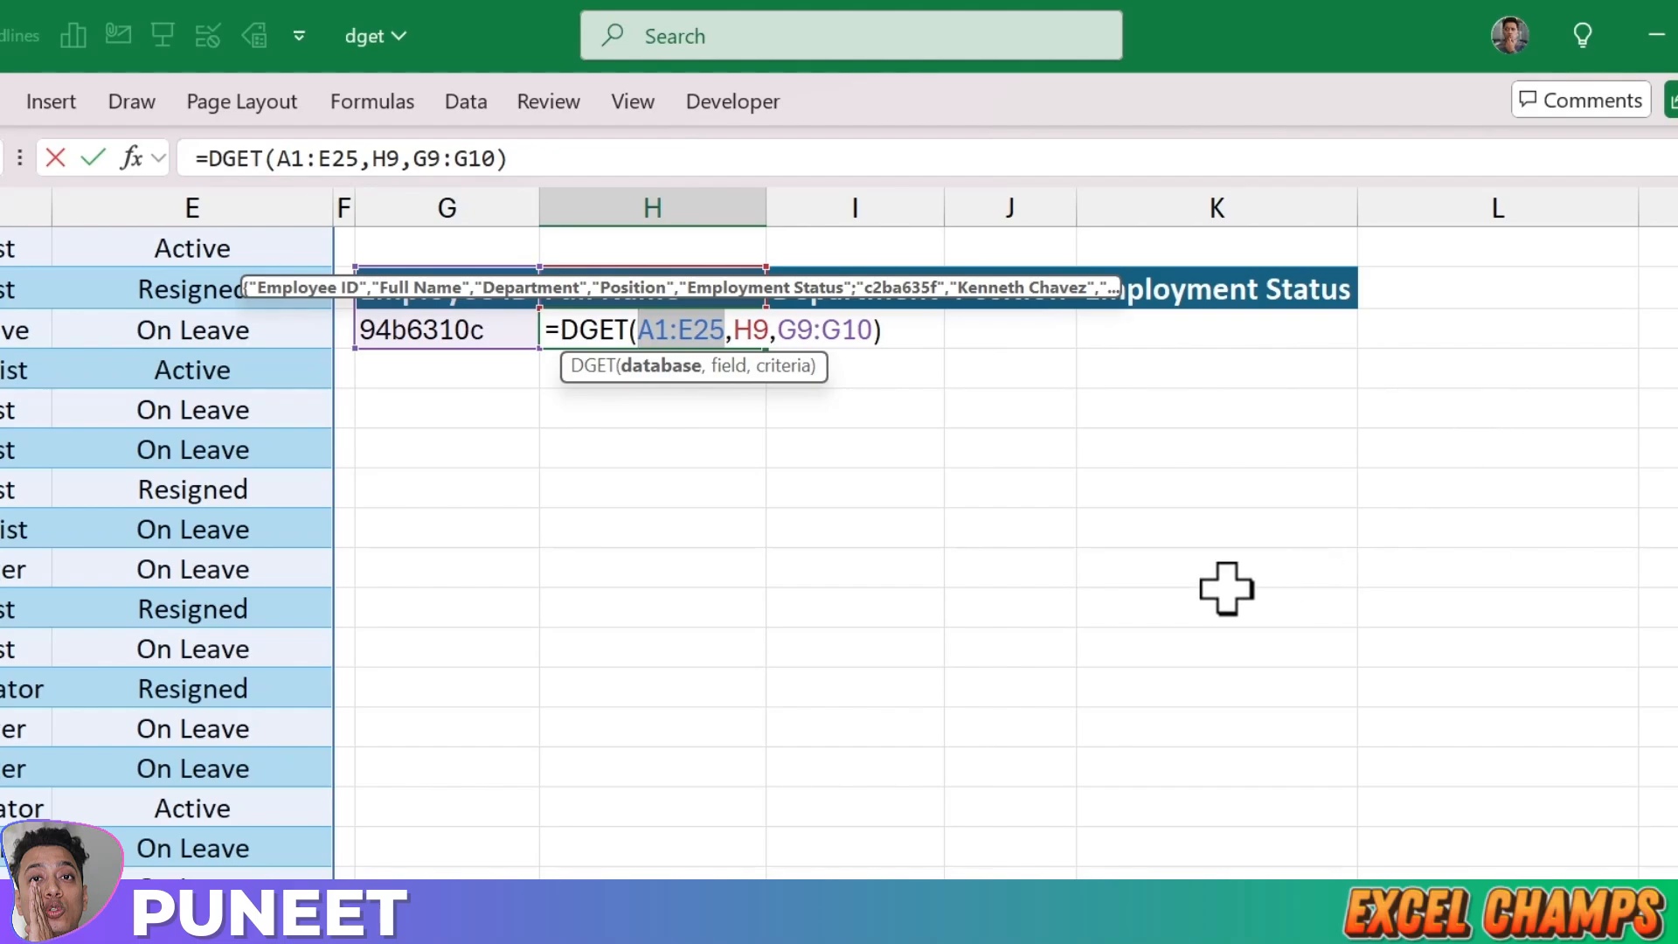
pyautogui.press('F4')
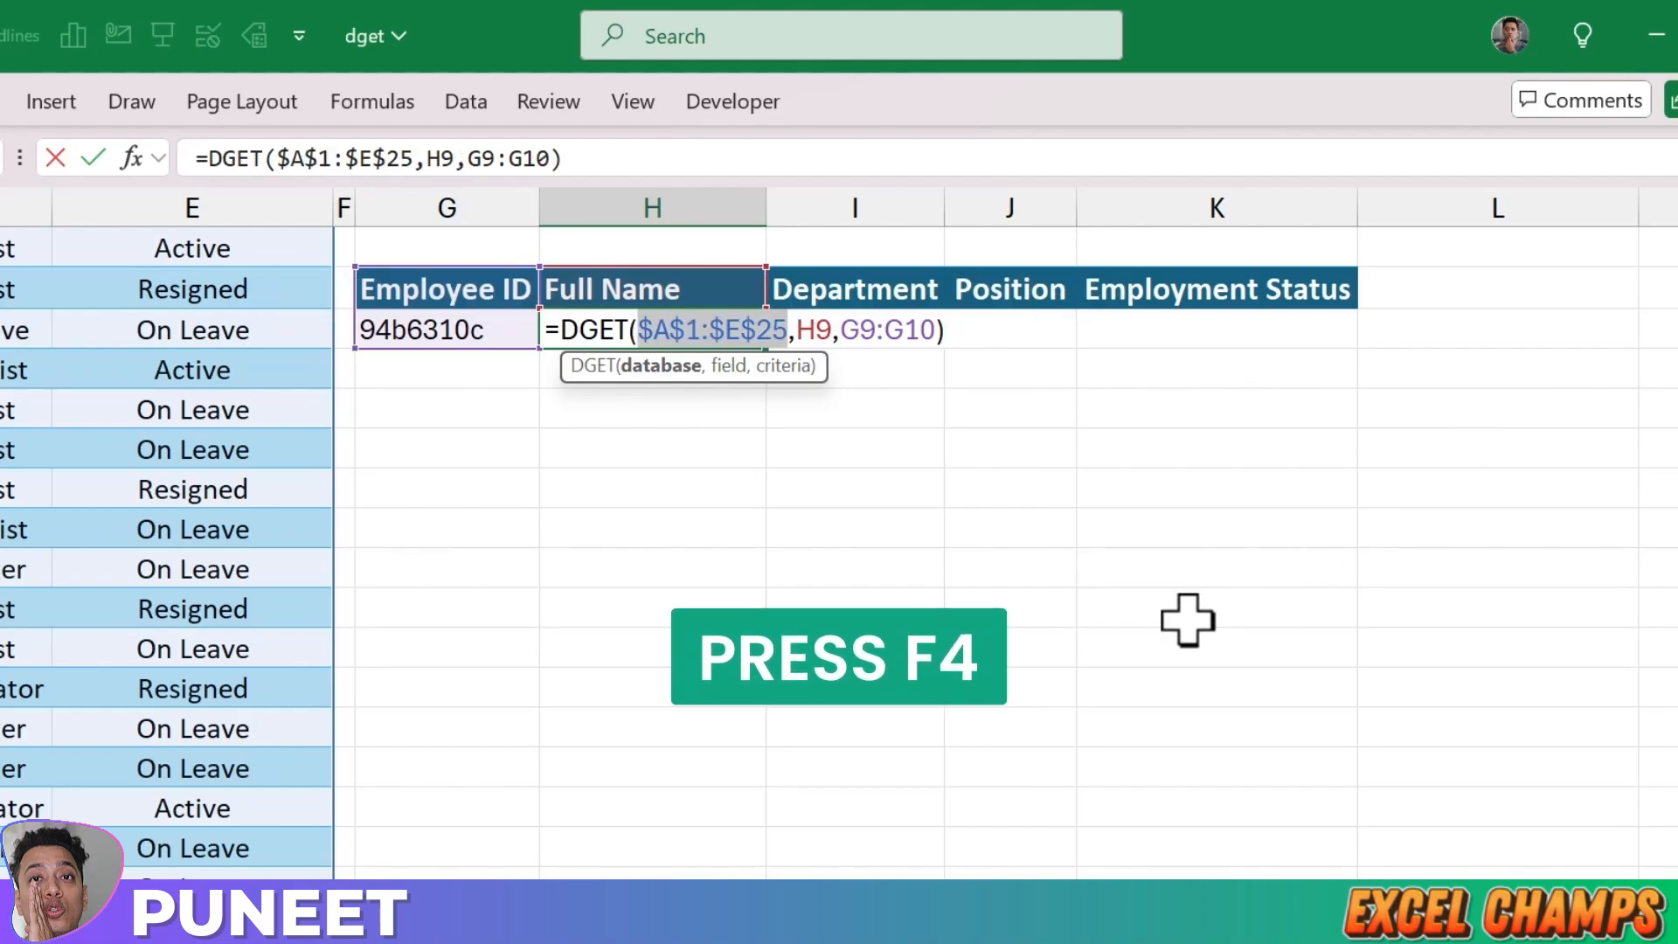
pyautogui.click(797, 331)
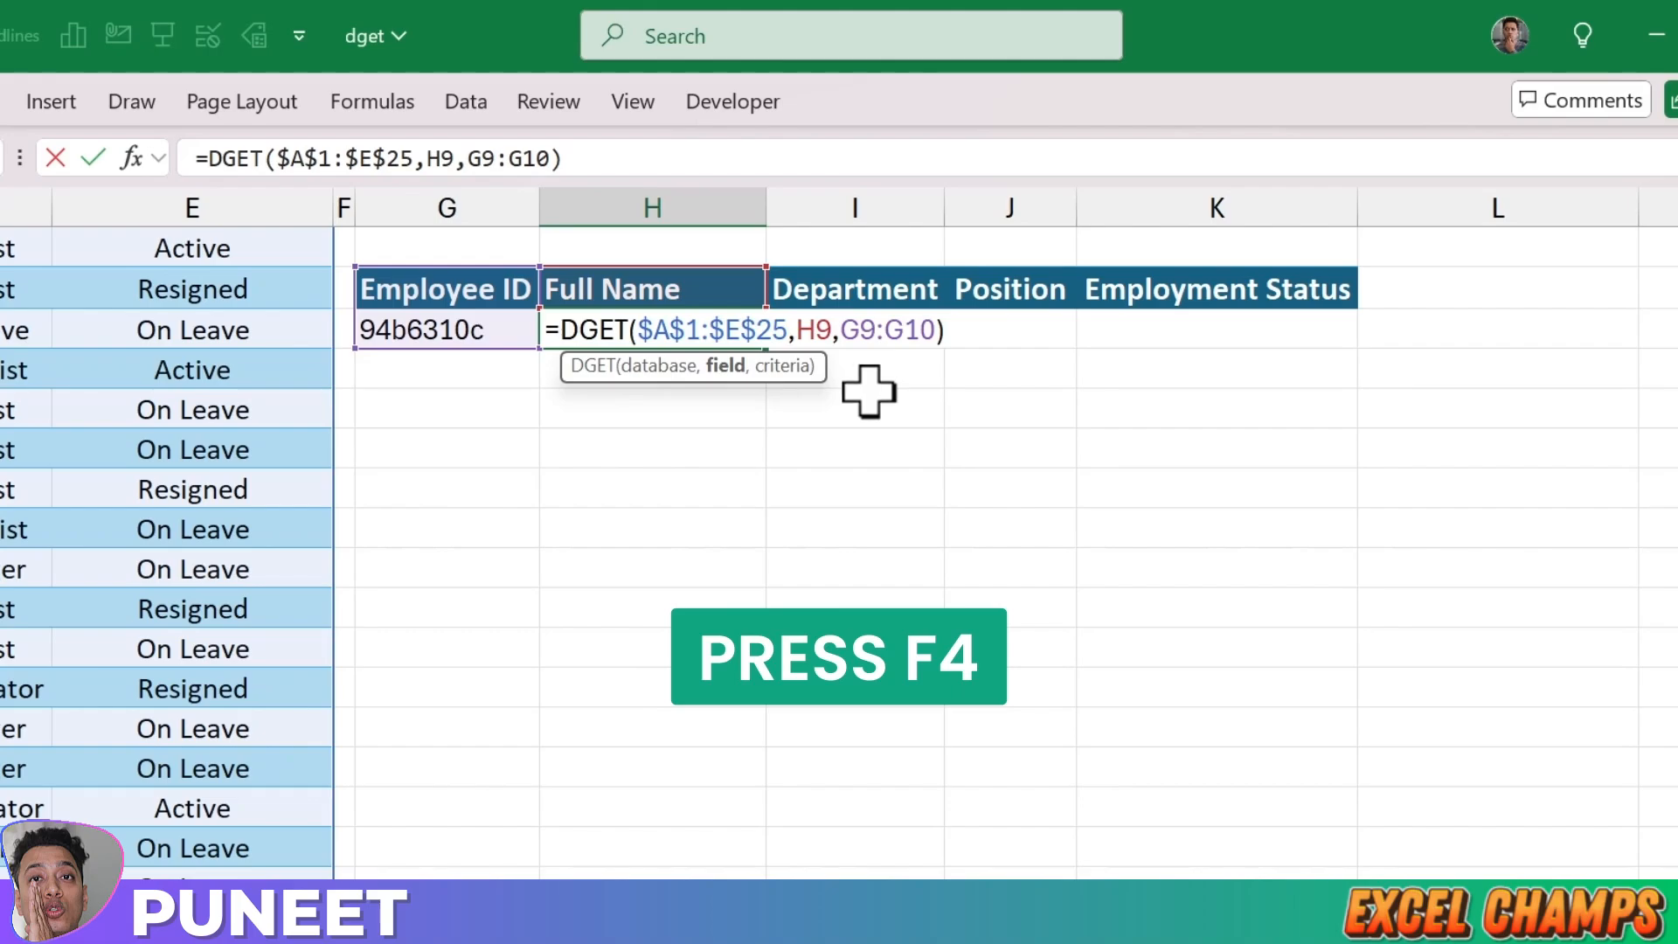
# Lock the H10 DGET field reference as H$9 and the criteria range as $G$9:$G$10, and enter the formula
pyautogui.click(817, 332)
pyautogui.press('F4')
pyautogui.press('F4')
pyautogui.moveTo(863, 332); pyautogui.dragTo(951, 334)
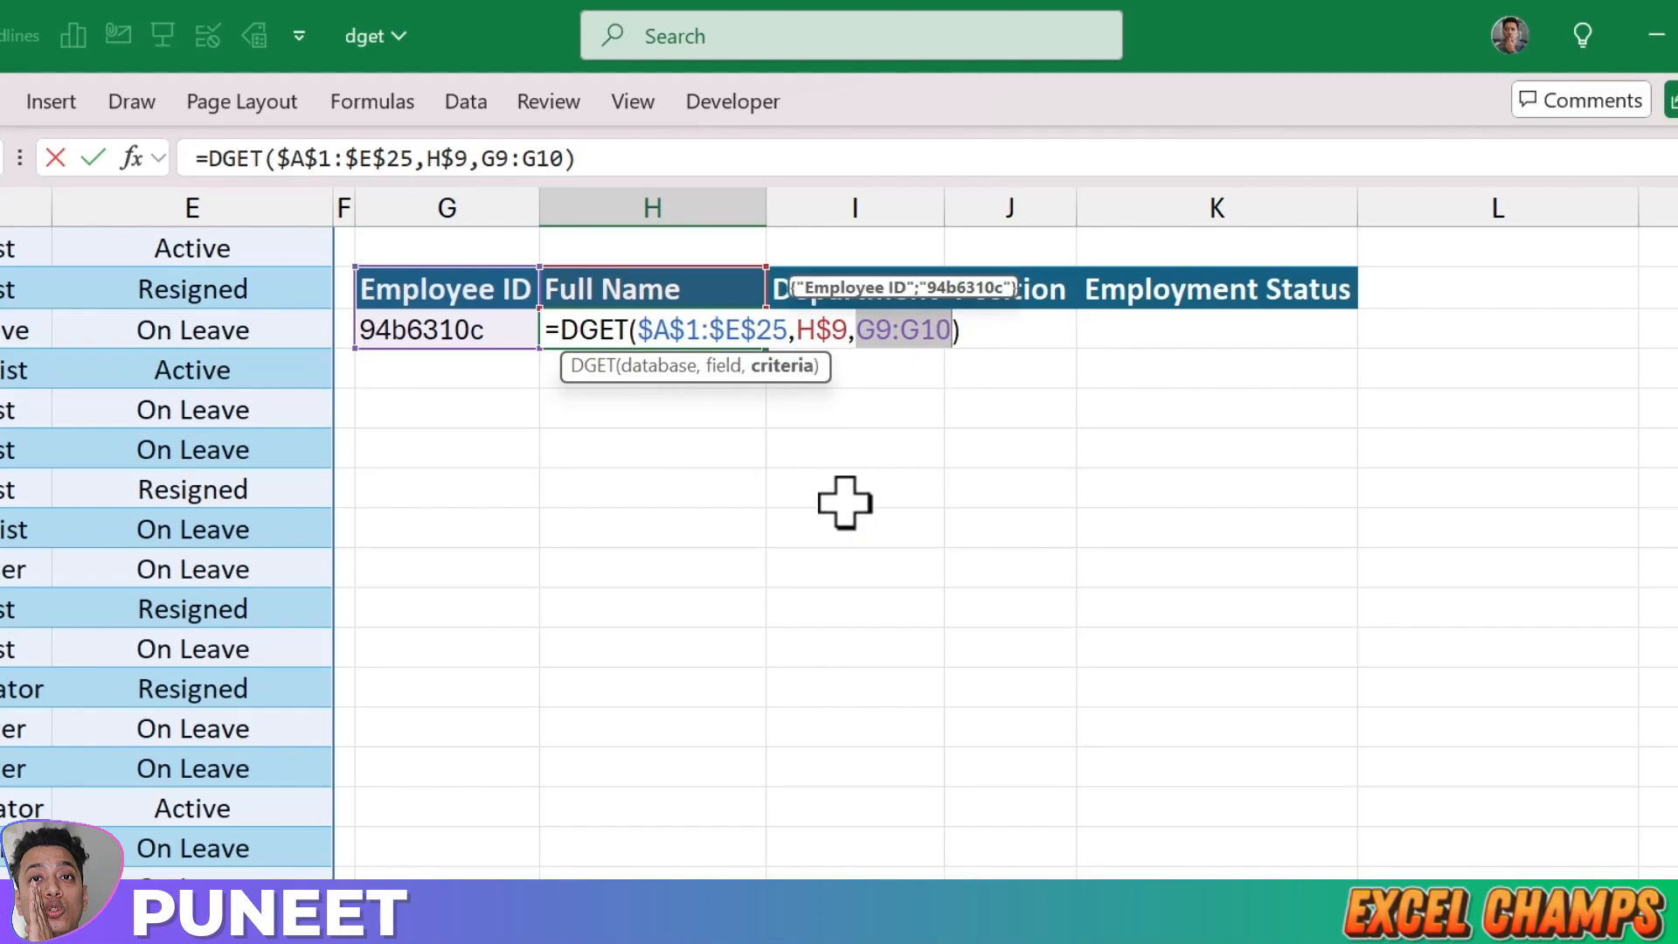
pyautogui.press('F4')
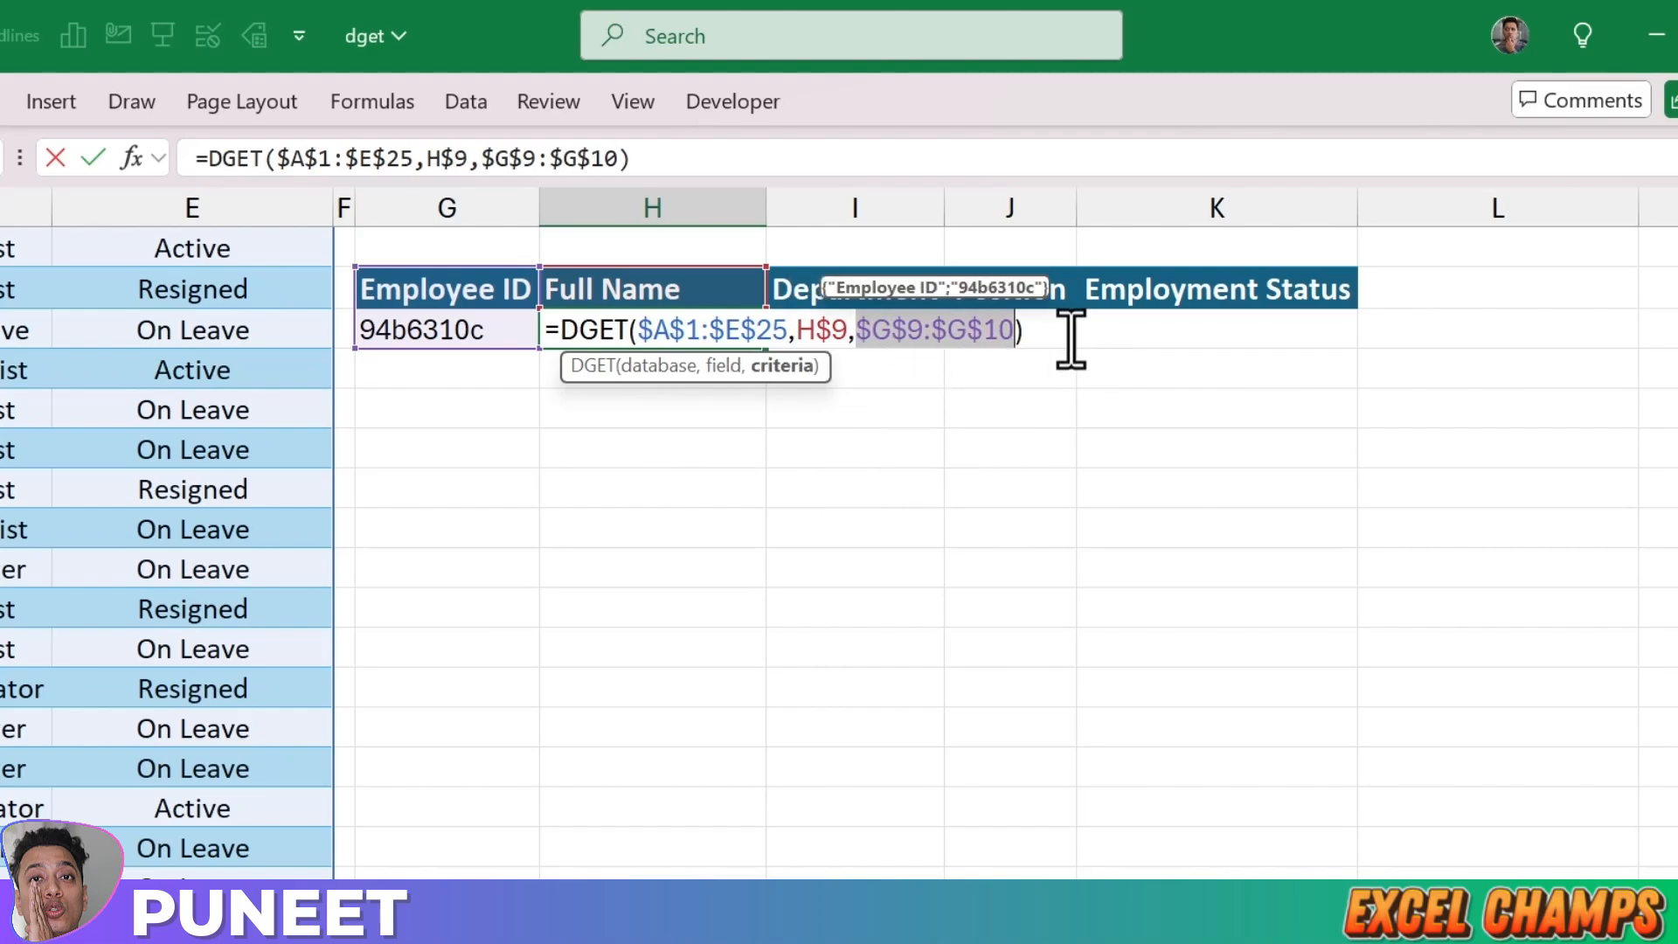
pyautogui.hotkey('ctrl', 'Return')
# Fill the H10 DGET formula across through K10
pyautogui.hotkey('shift', 'Right')
pyautogui.hotkey('shift', 'Right')
pyautogui.hotkey('shift', 'Right')
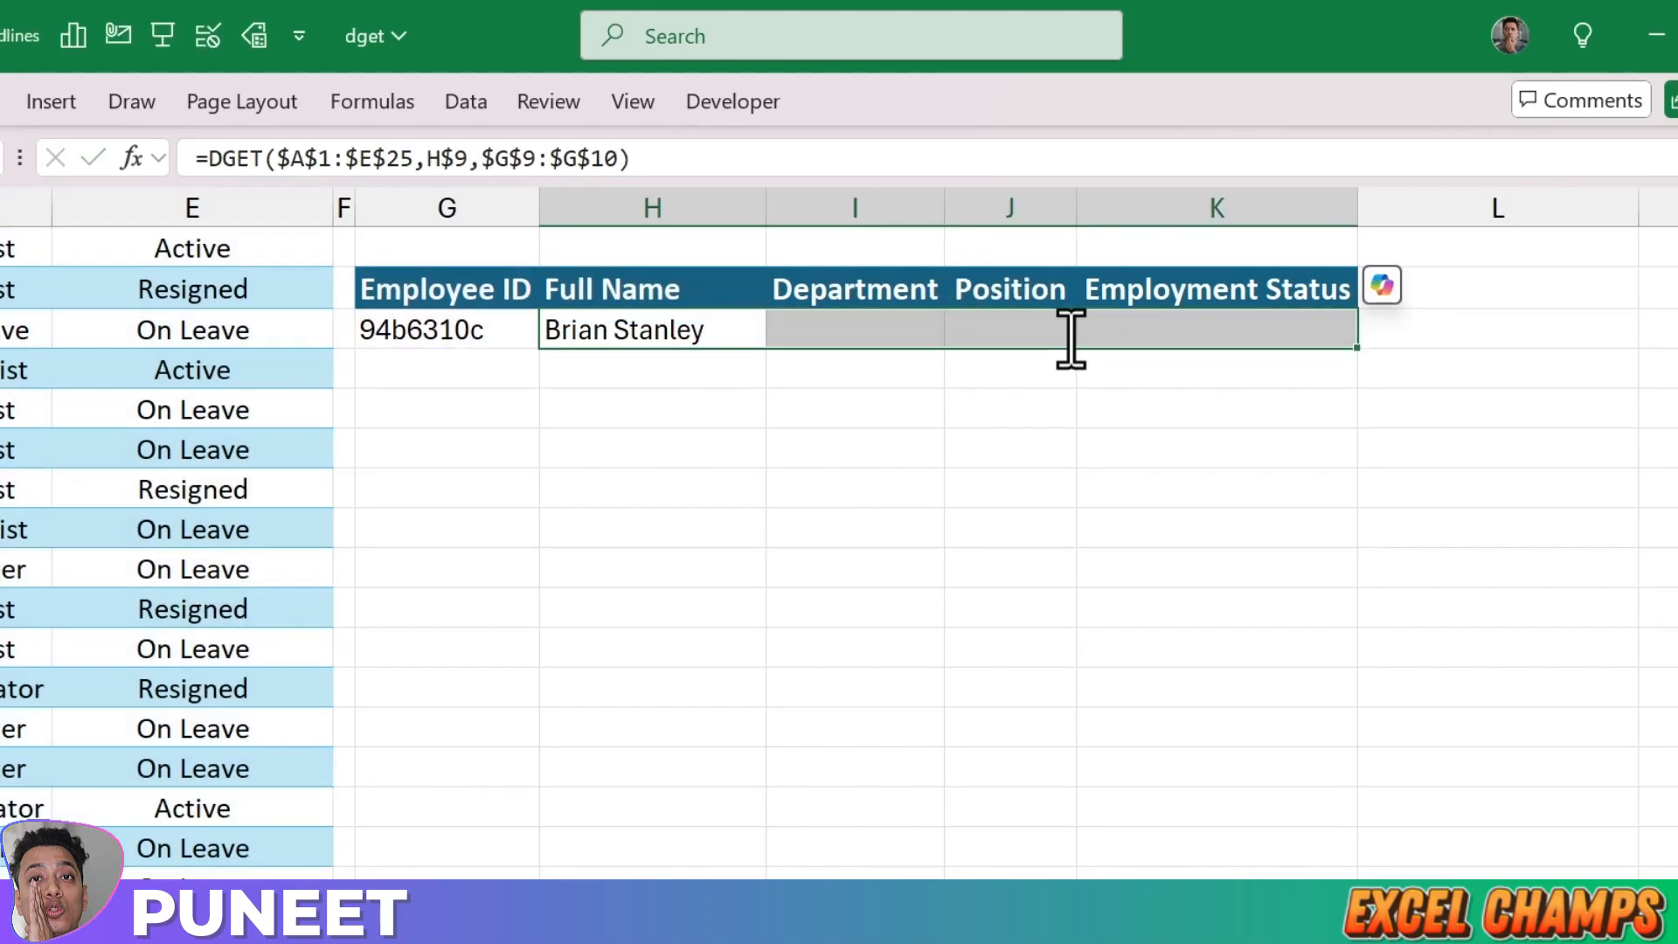
pyautogui.hotkey('ctrl', 'r')
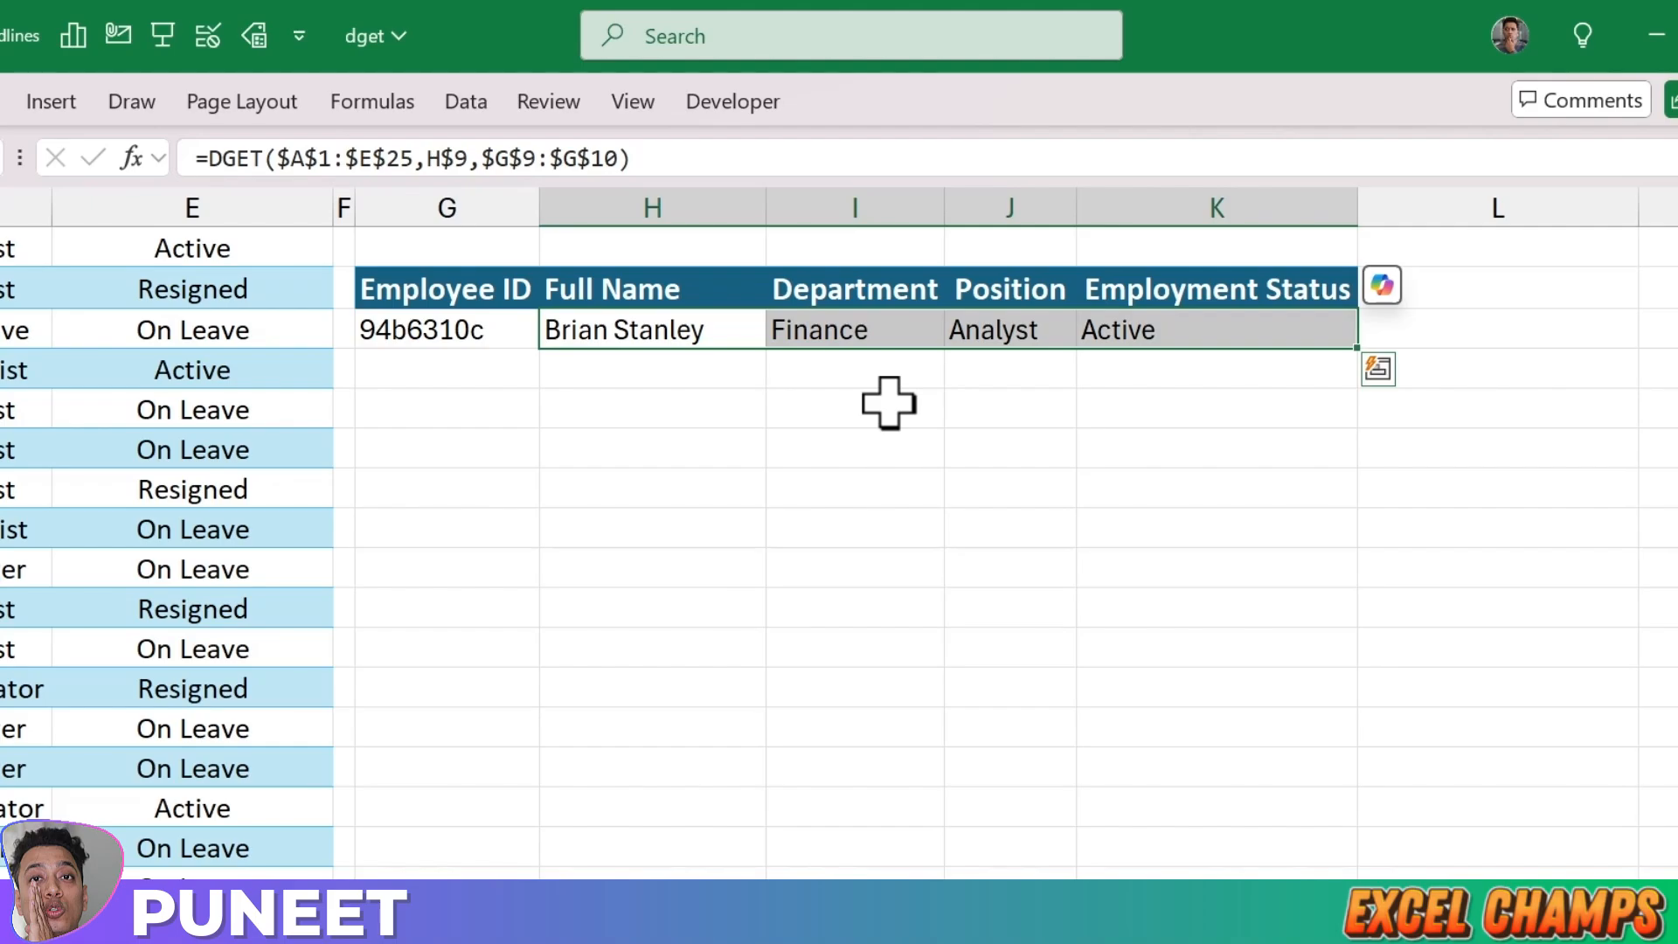
# Choose the employee ID stored in A19 from the G10 dropdown list, and autofit the width of the Position column J
pyautogui.press('Left')
pyautogui.press('Left')
pyautogui.press('Right')
pyautogui.hotkey('alt', 'Down')
pyautogui.press('Down')
pyautogui.press('Down')
pyautogui.press('Down')
pyautogui.press('Down')
pyautogui.press('Down')
pyautogui.press('Down')
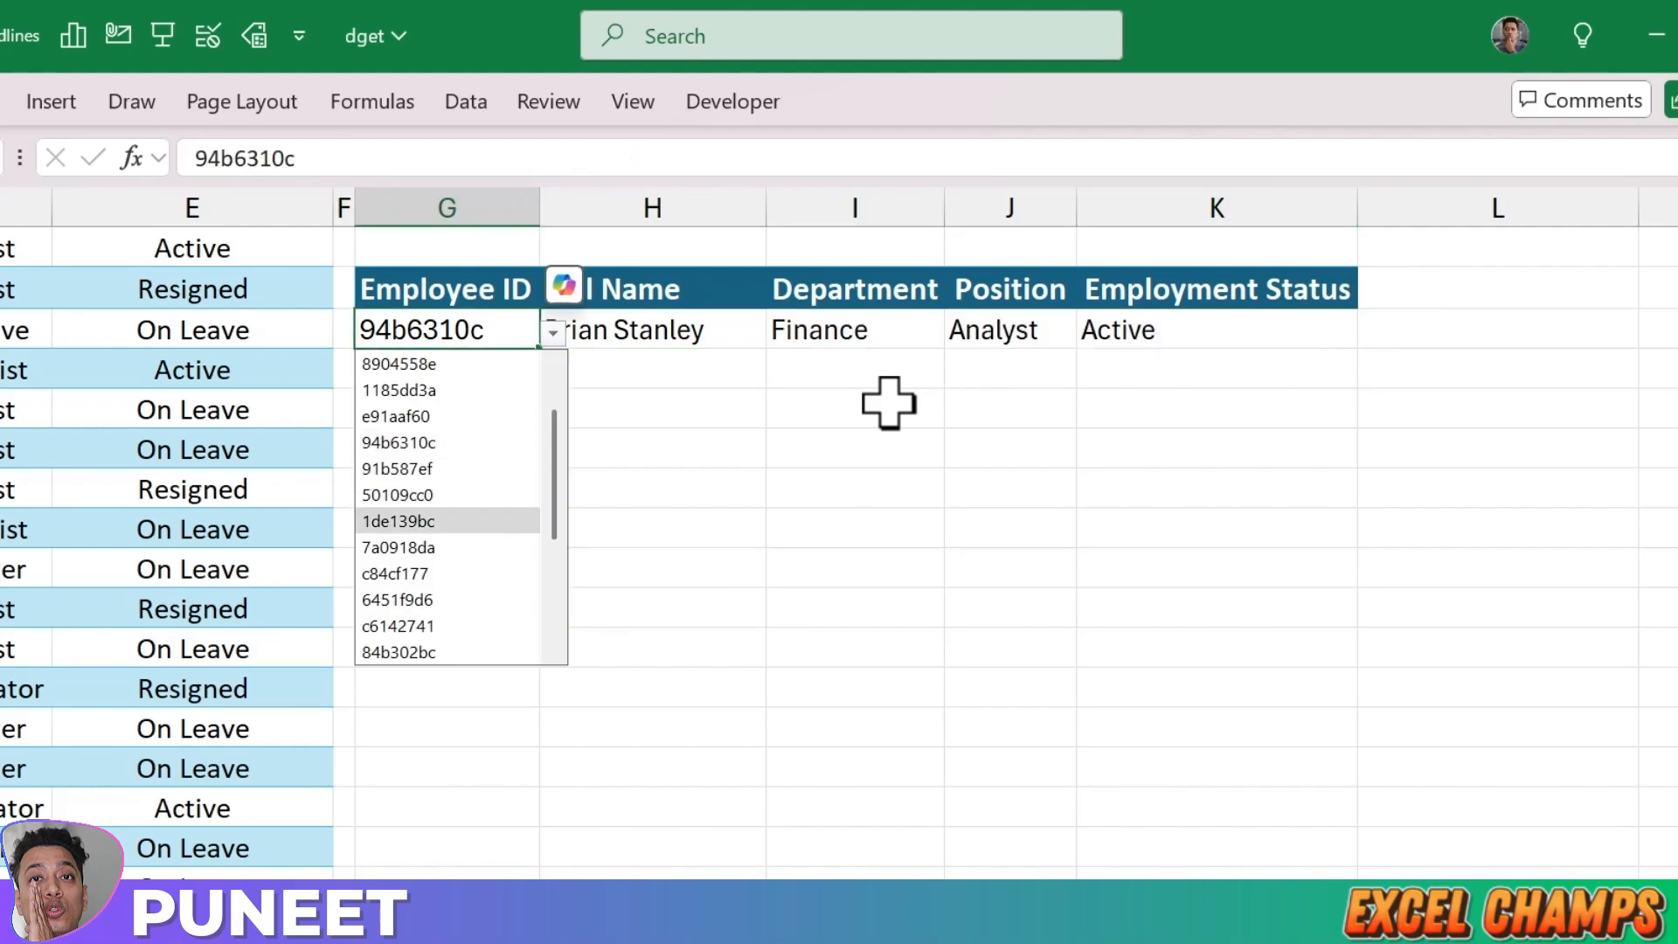
pyautogui.press('Down')
pyautogui.press('Down')
pyautogui.press('Down')
pyautogui.press('Down')
pyautogui.press('Down')
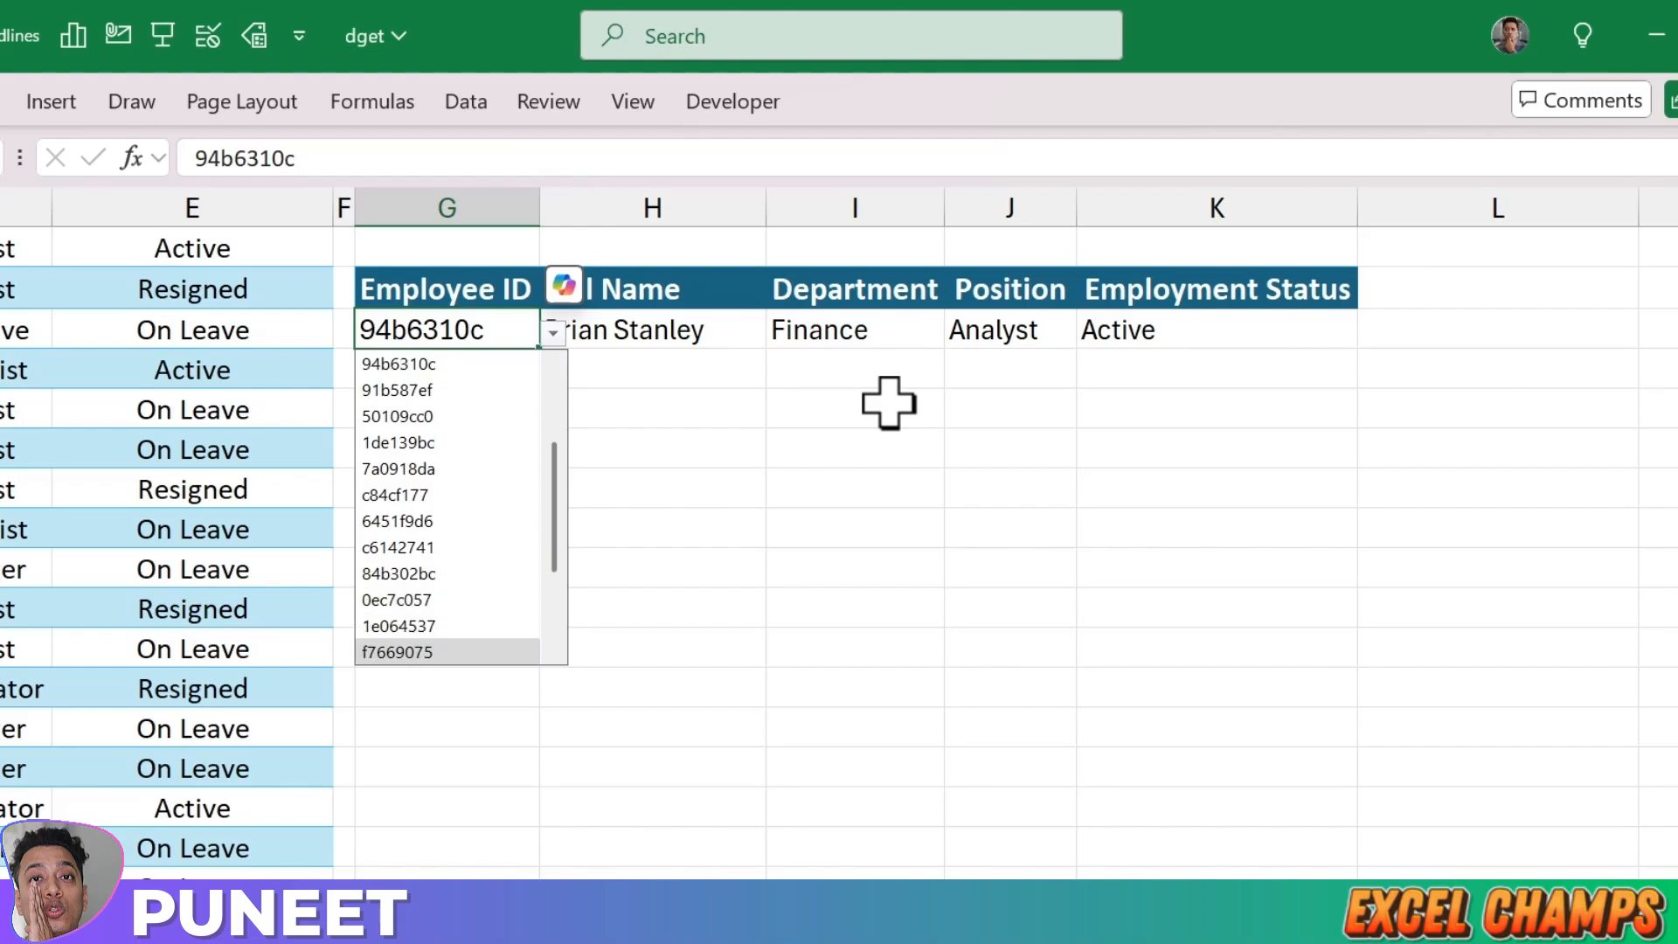
pyautogui.press('Return')
pyautogui.click(610, 533)
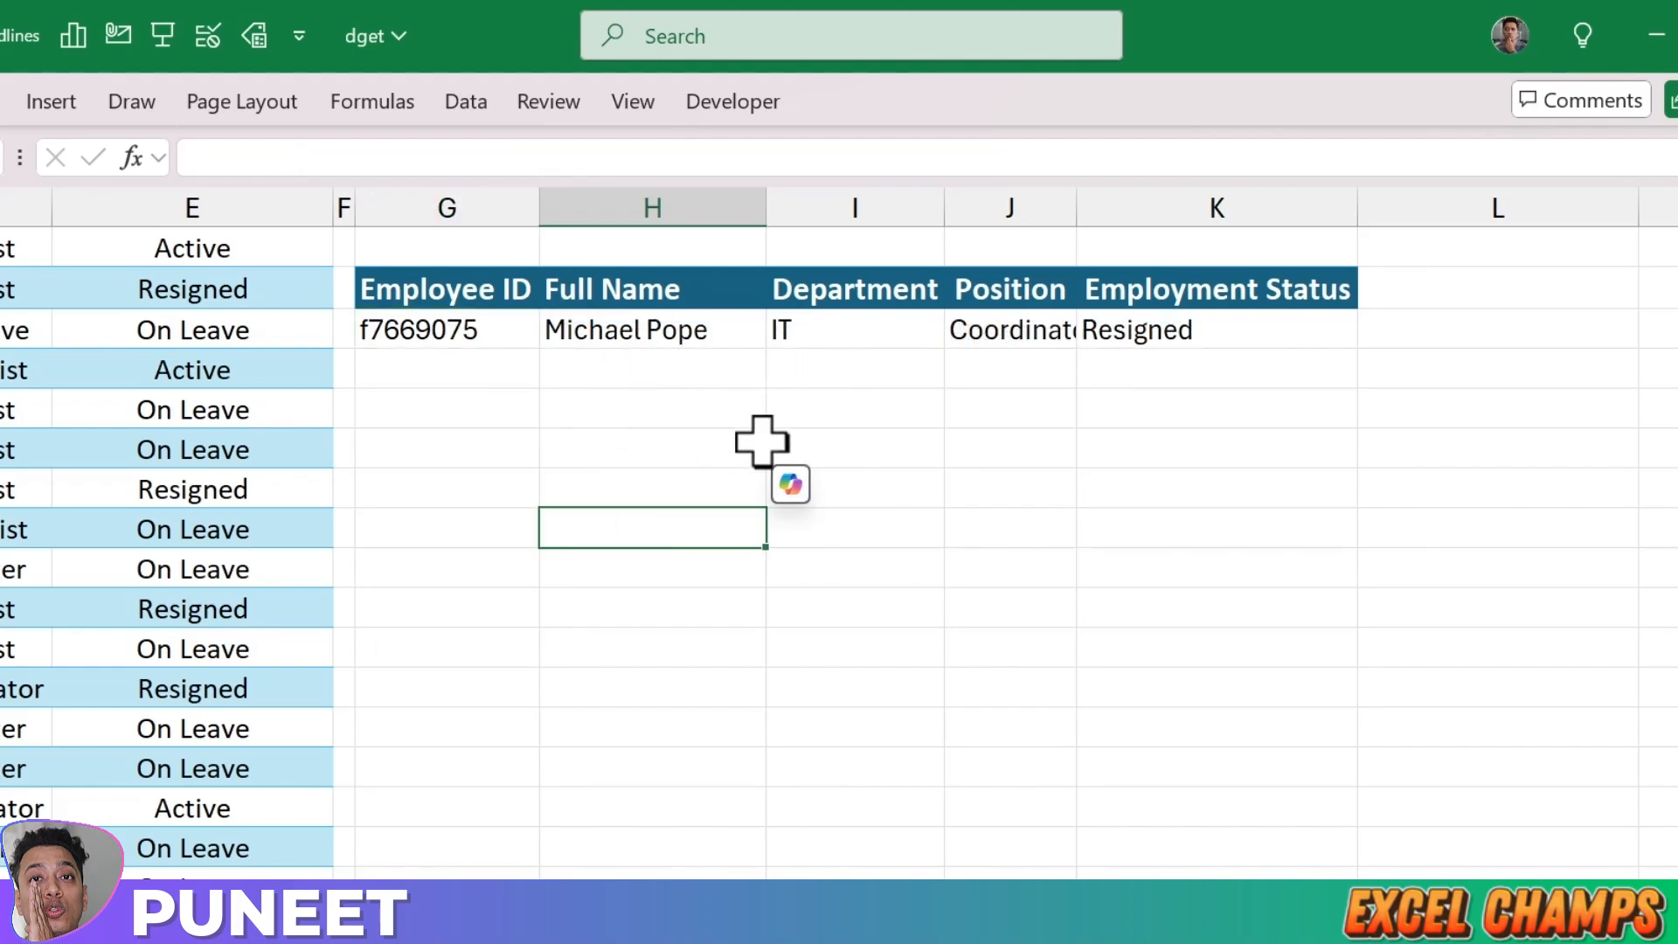
pyautogui.doubleClick(1076, 205)
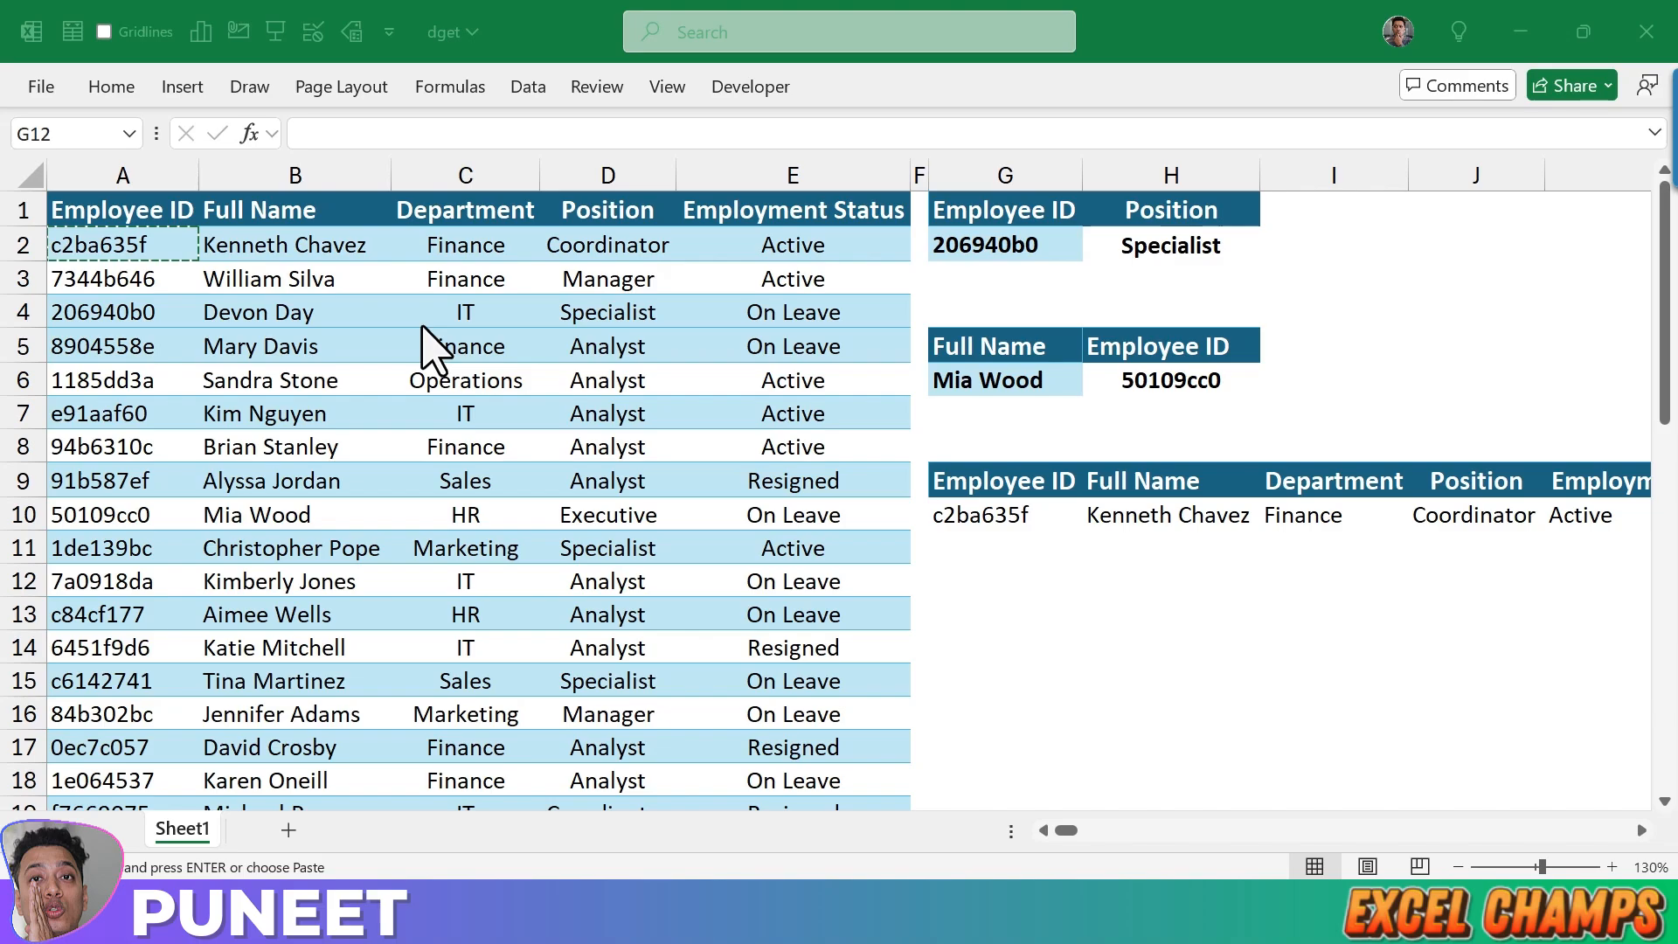
# Clear the first employee record in A2:E2 to test the row 10 lookup, and undo the deletion
pyautogui.click(996, 583)
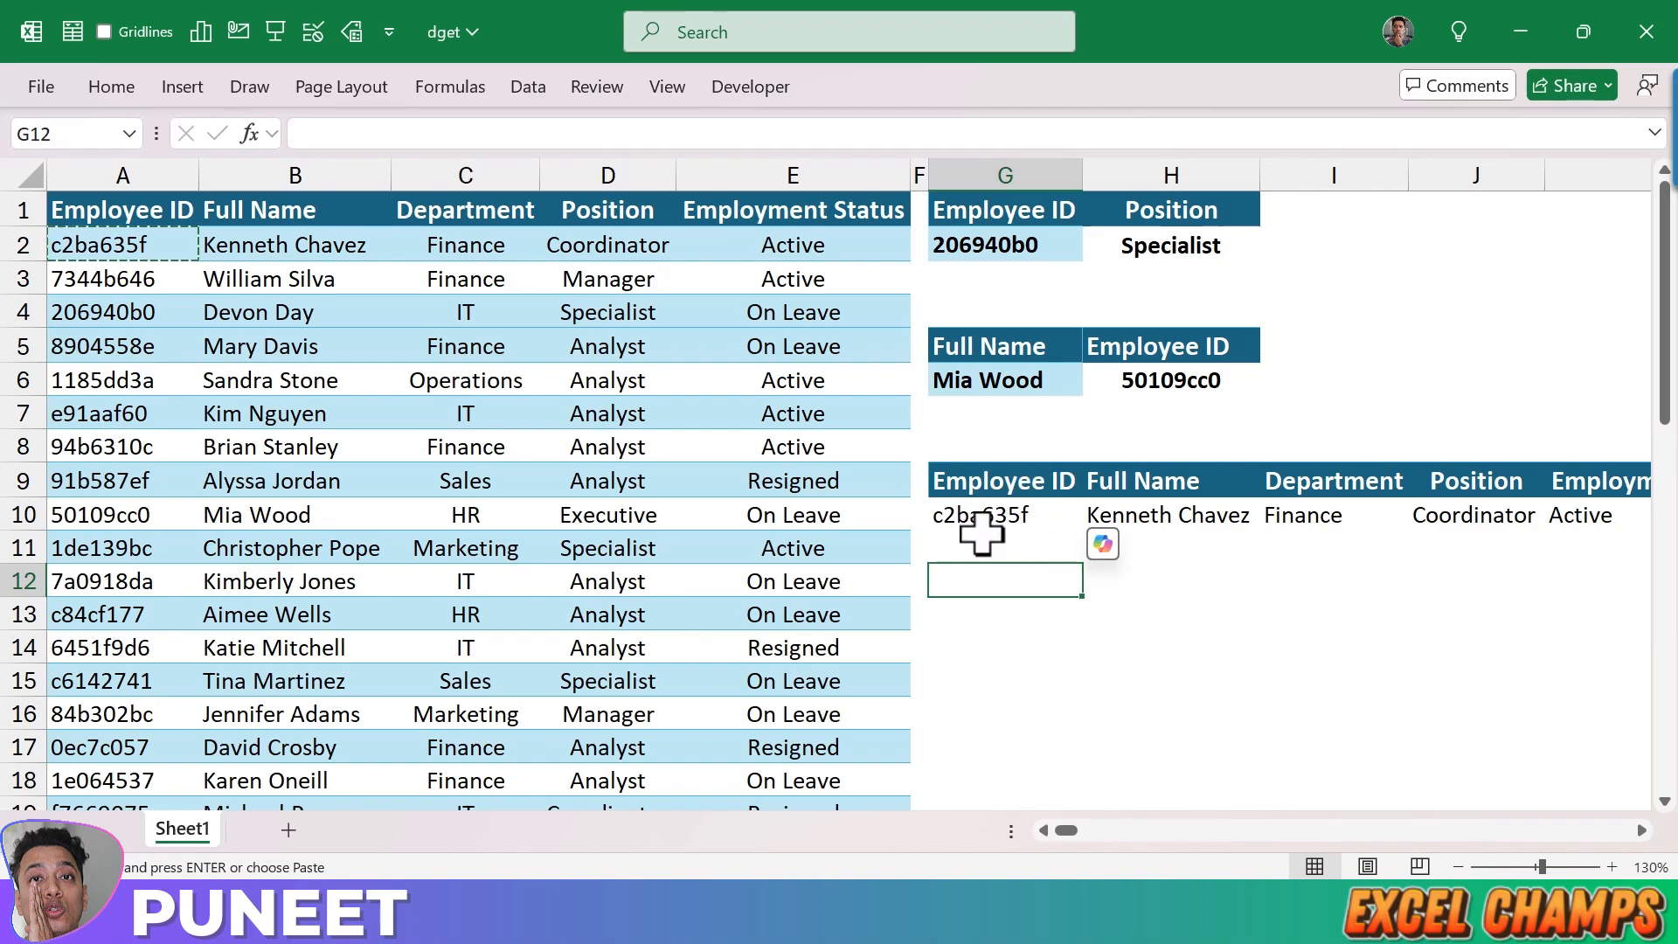
pyautogui.moveTo(150, 249); pyautogui.dragTo(792, 234)
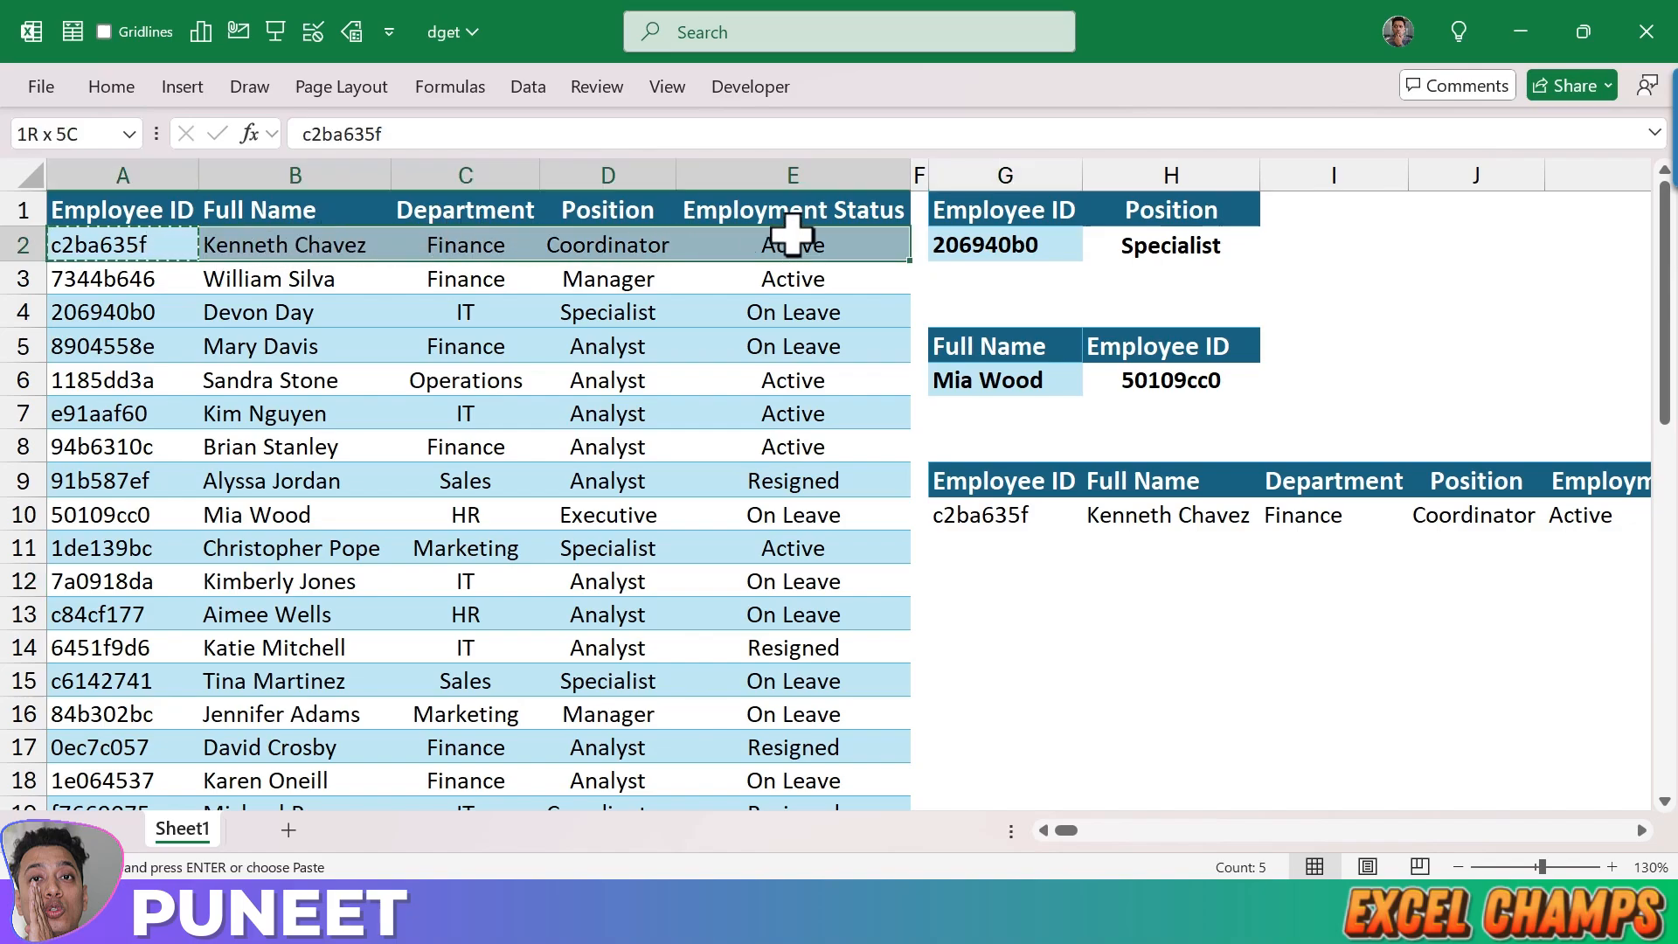
pyautogui.press('Delete')
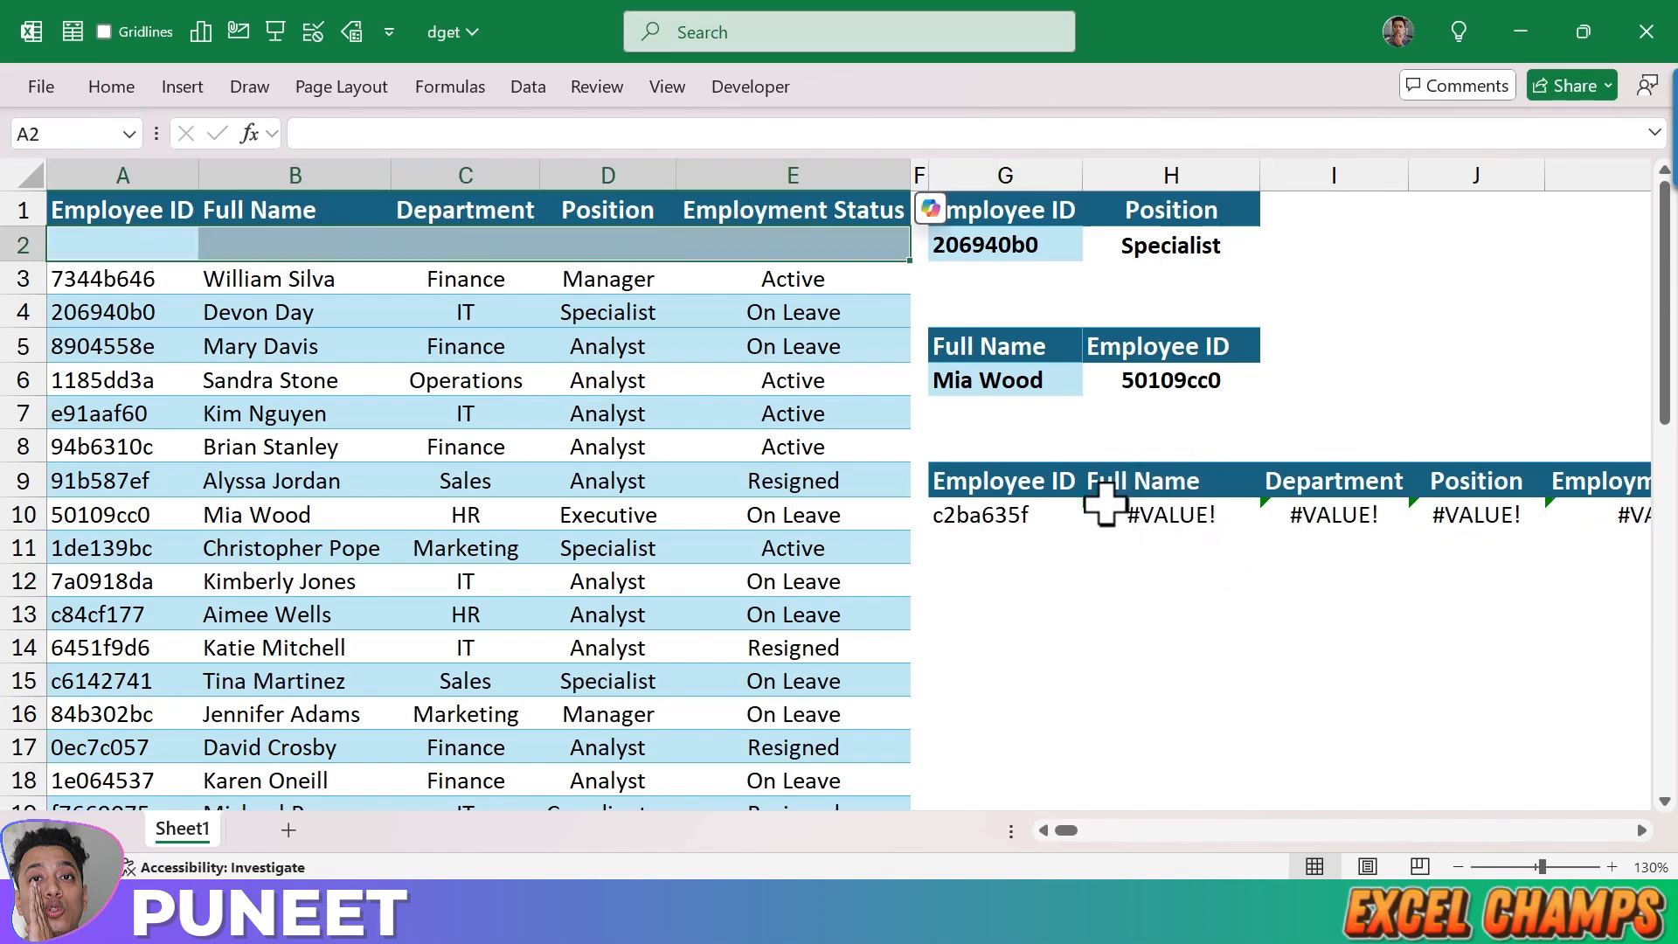
pyautogui.hotkey('ctrl', 'c')
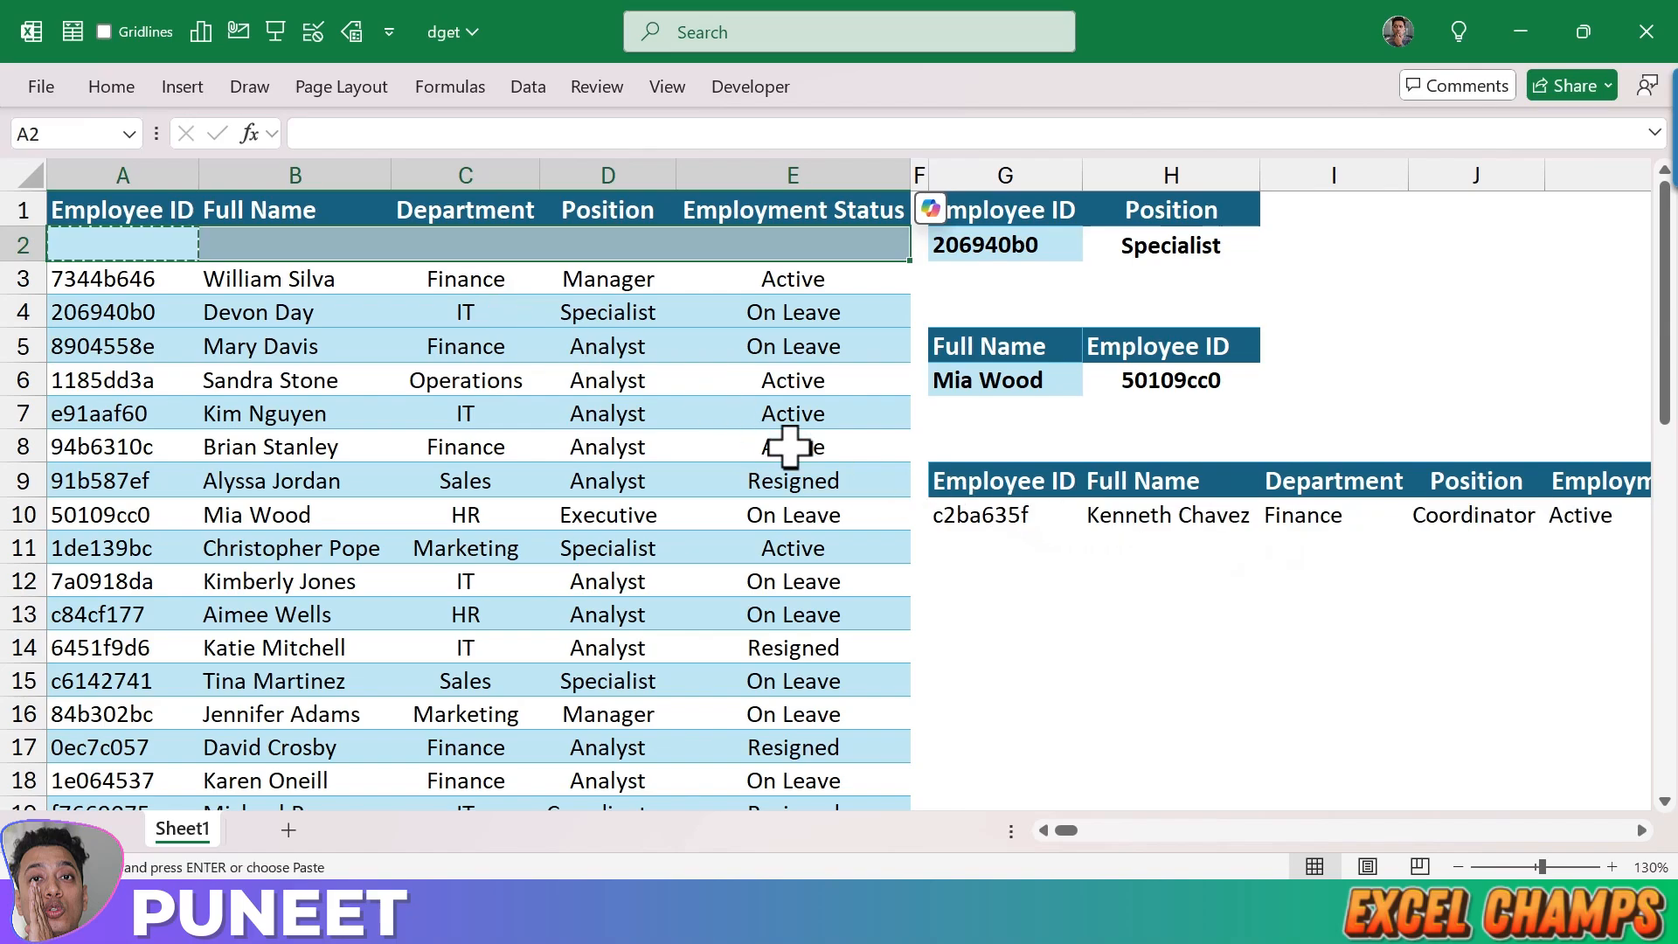
pyautogui.hotkey('ctrl', 'v')
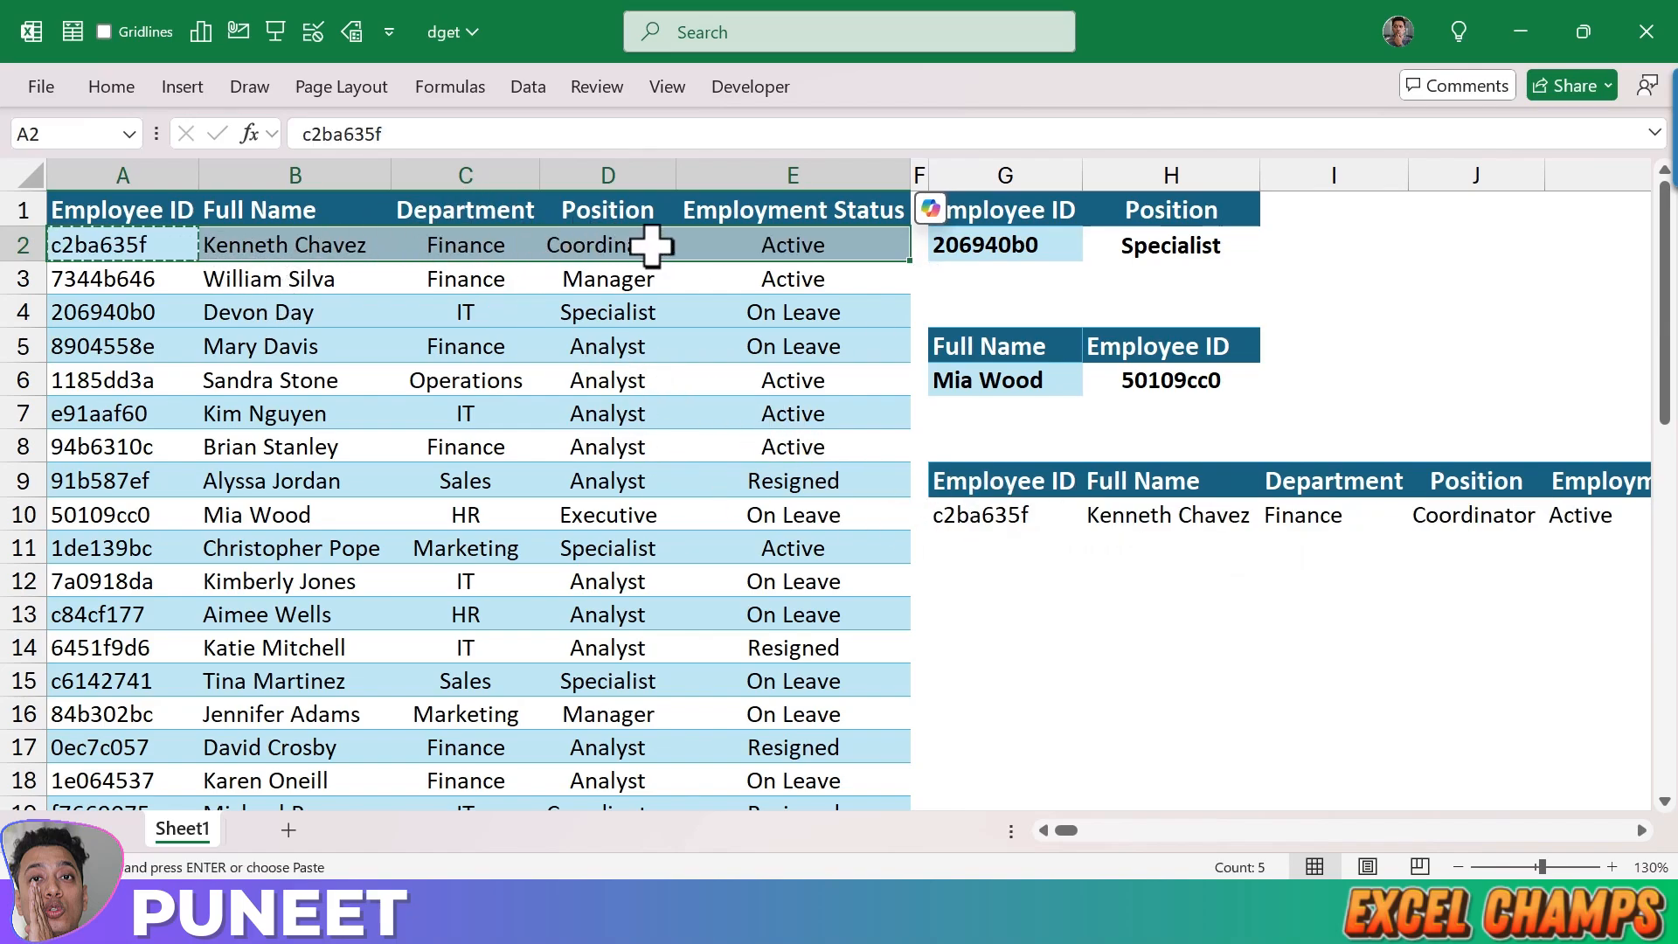
# Clear the Full Name heading in H9 to test the DGET field argument, and undo the deletion
pyautogui.click(1040, 480)
pyautogui.click(1121, 480)
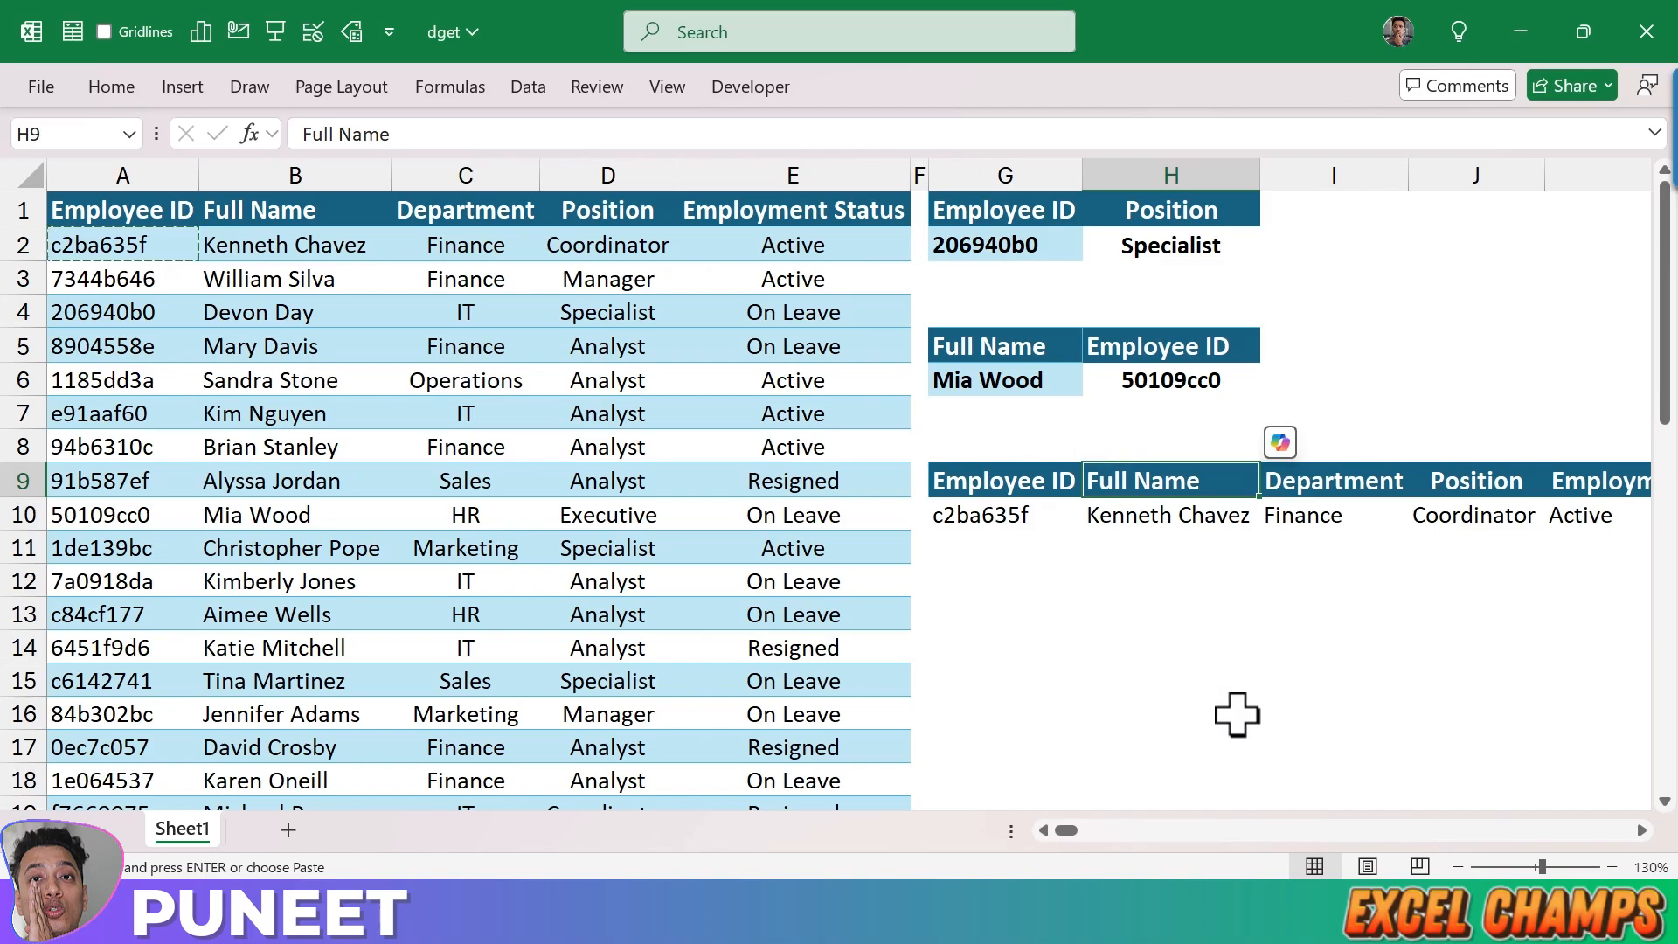
pyautogui.press('Delete')
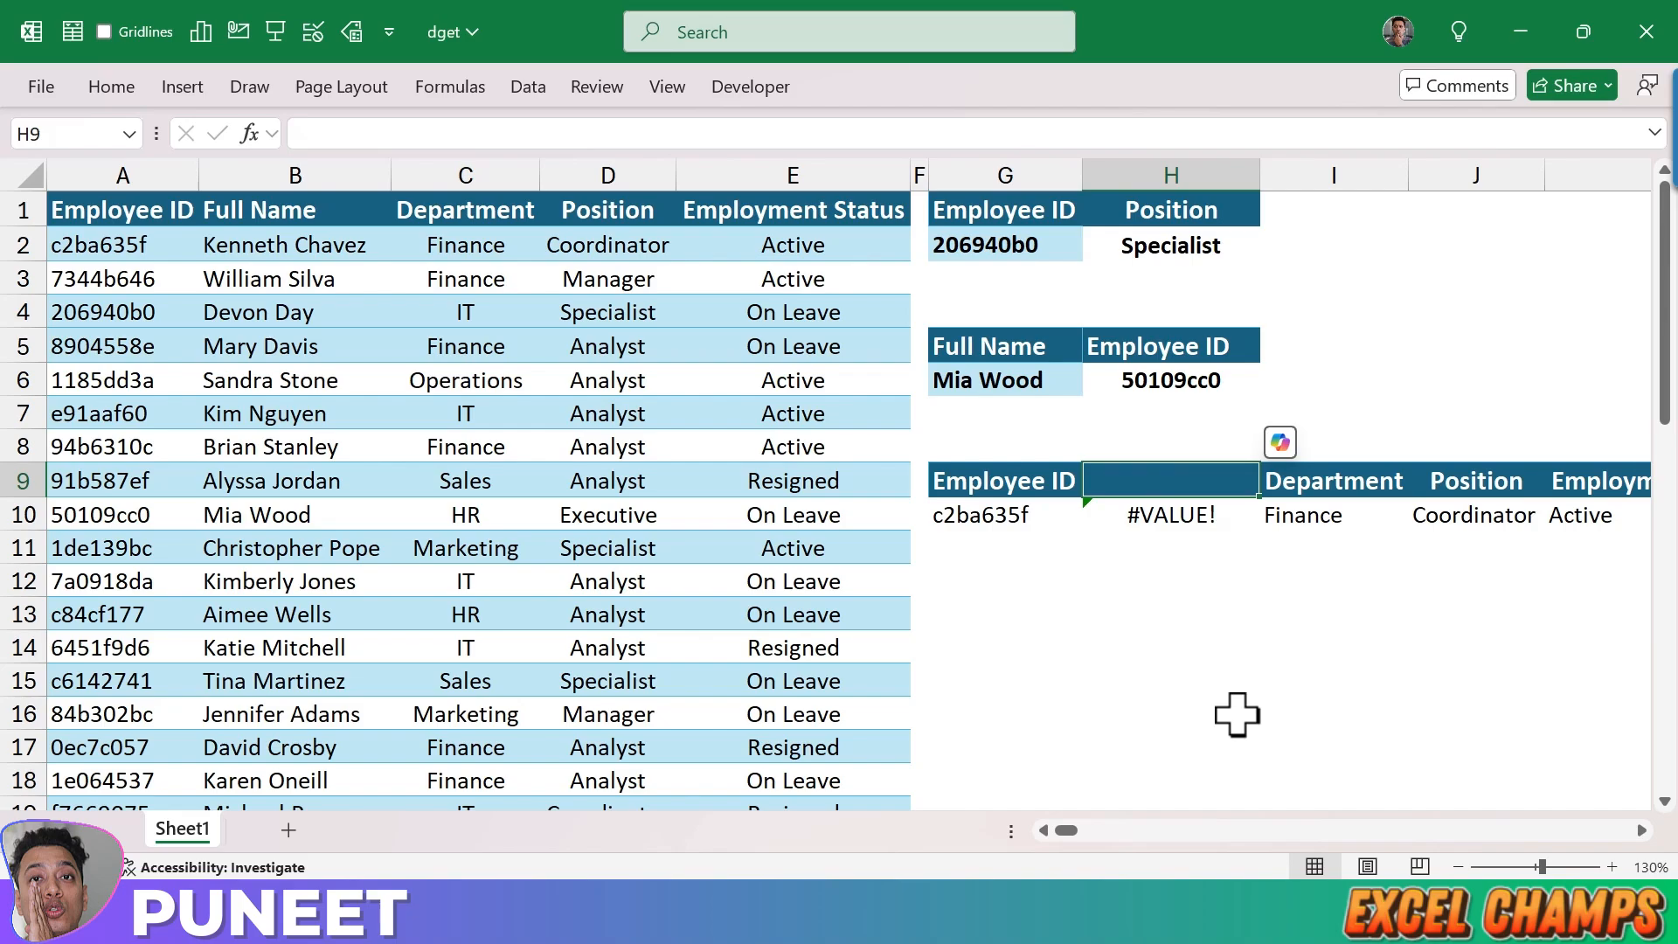
pyautogui.hotkey('ctrl', 'z')
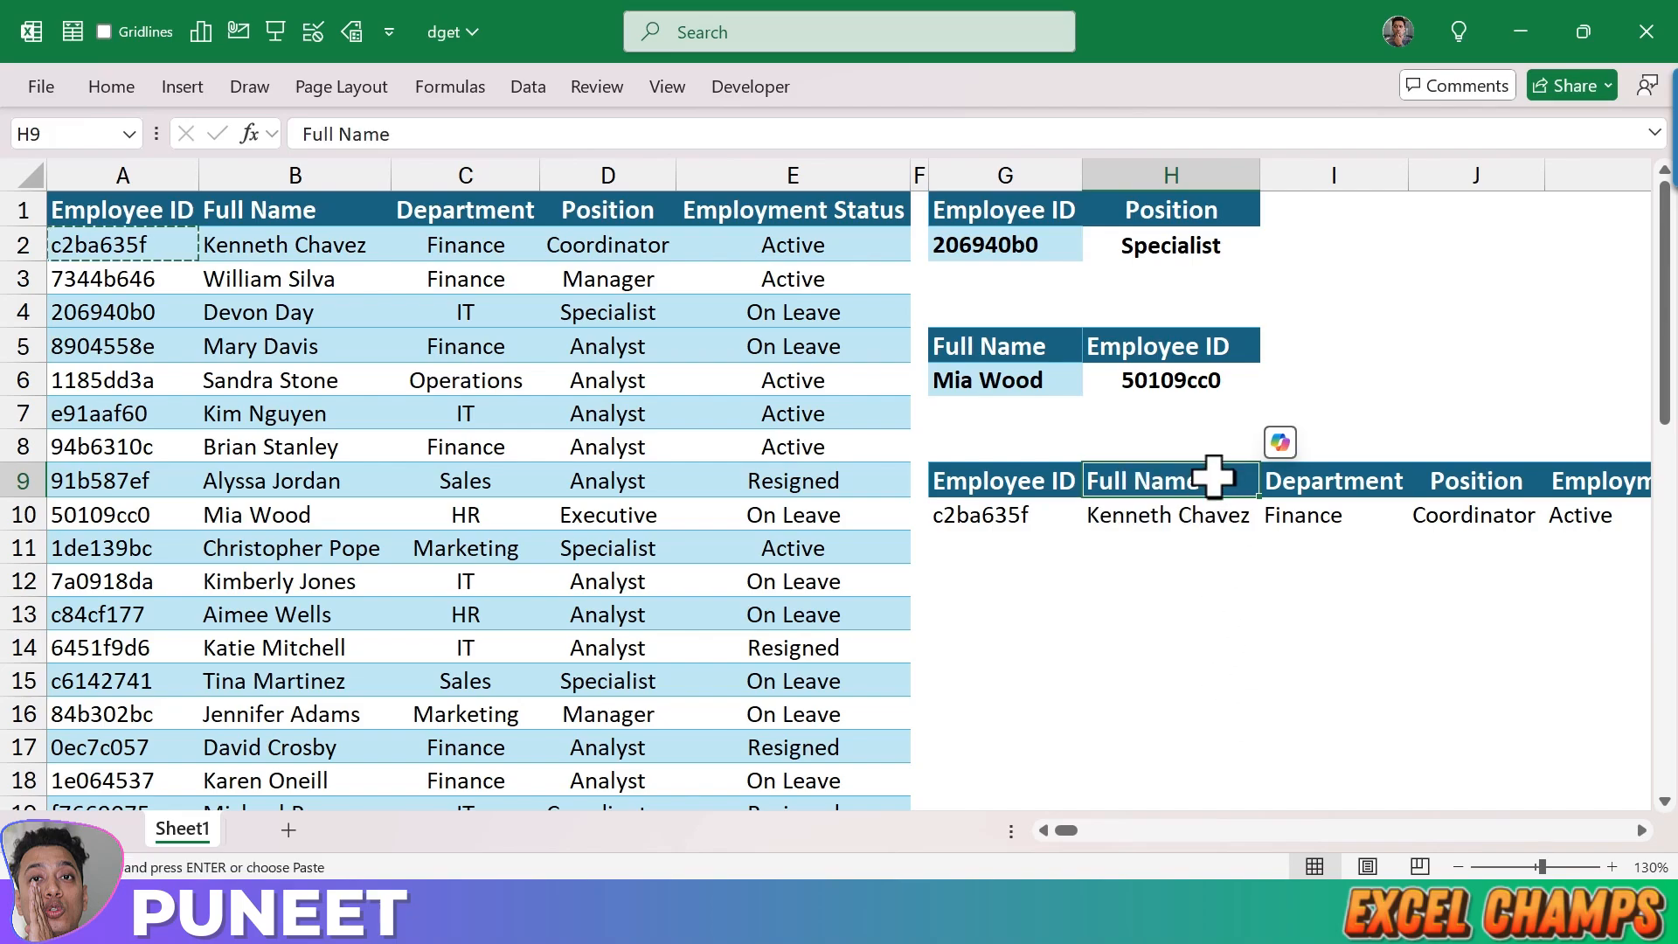
# Check the references in the H10 formula, clear the Employee ID criteria heading in G9, and undo the deletion
pyautogui.click(1106, 514)
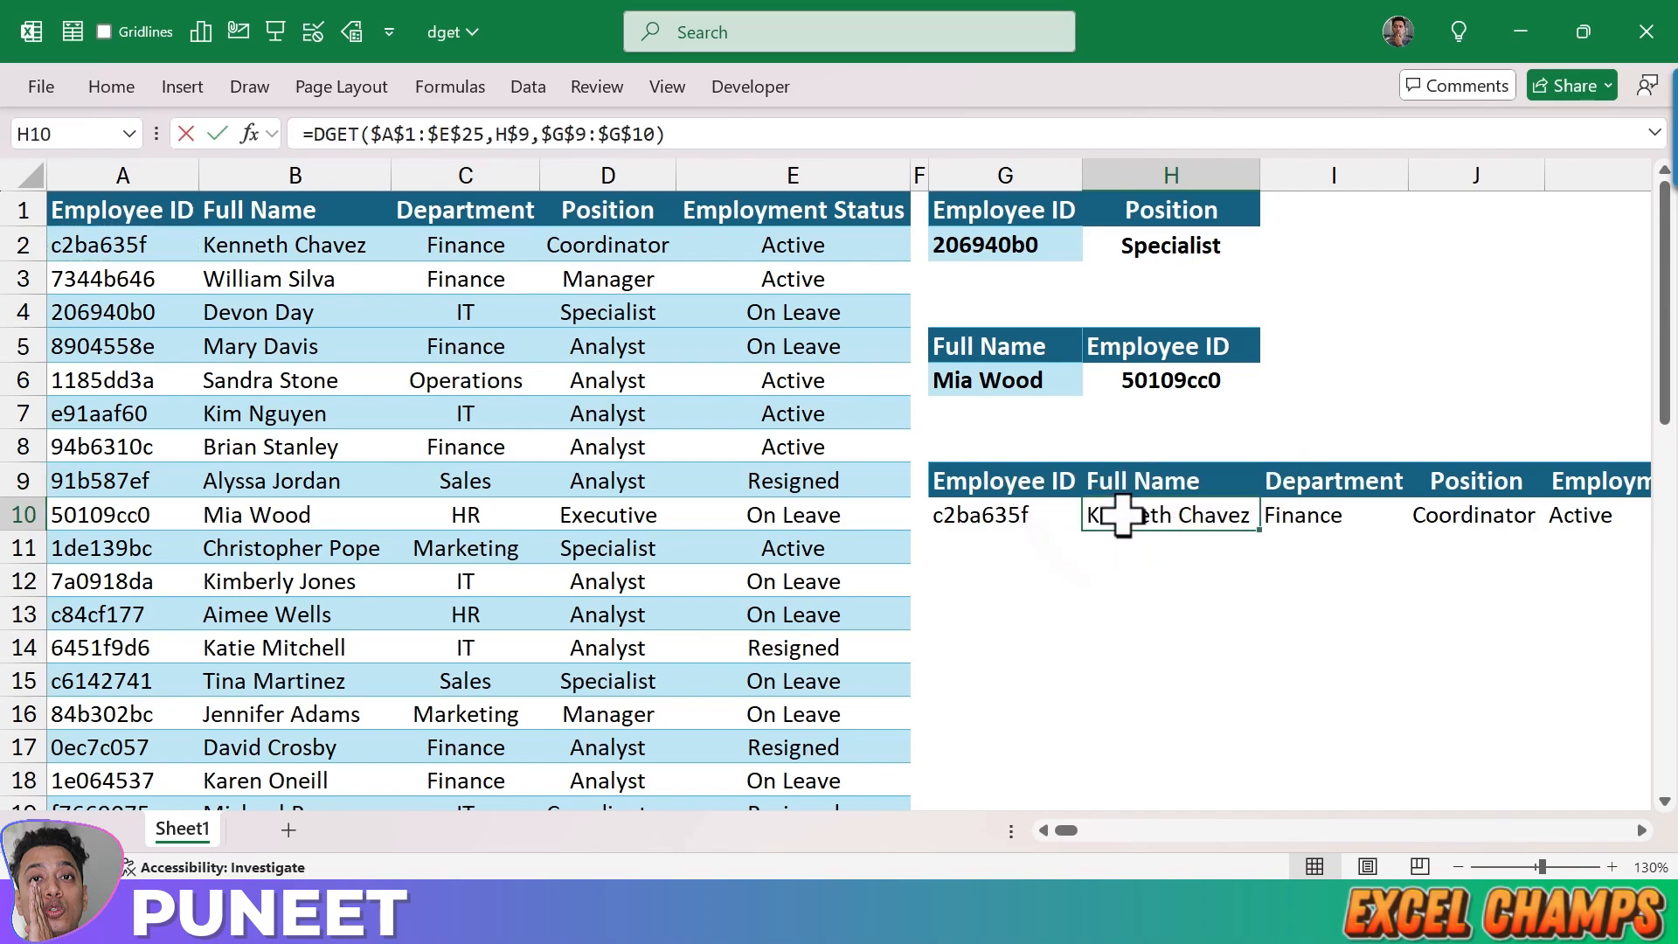
pyautogui.press('F2')
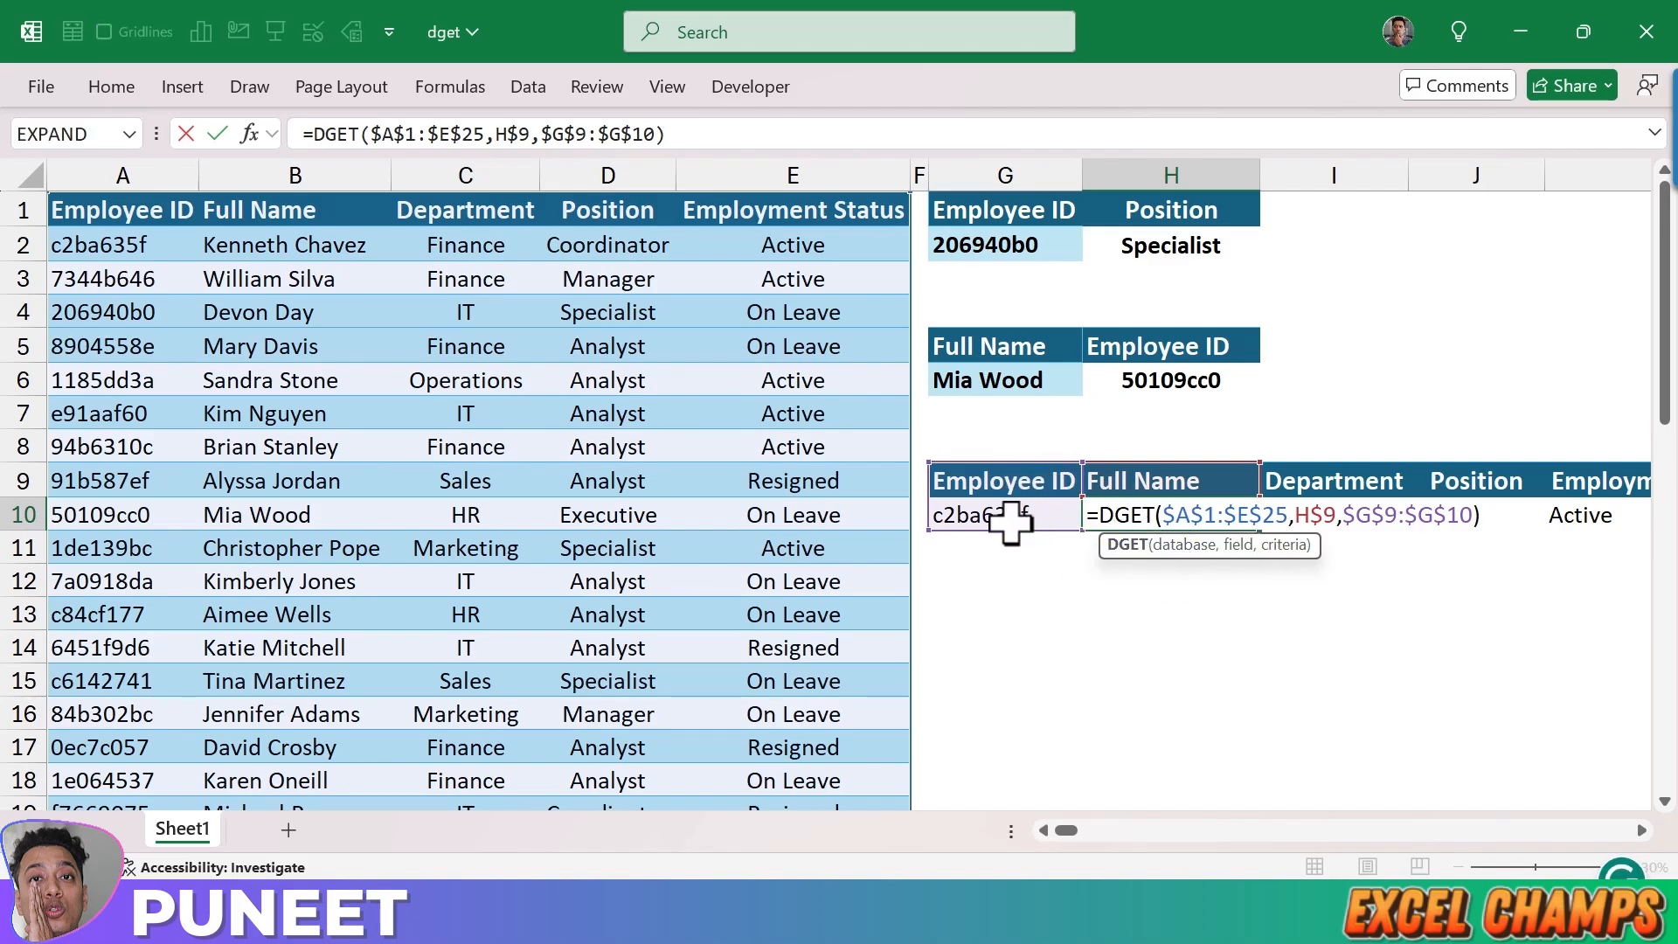
pyautogui.press('Escape')
pyautogui.hotkey('ctrl', 'Return')
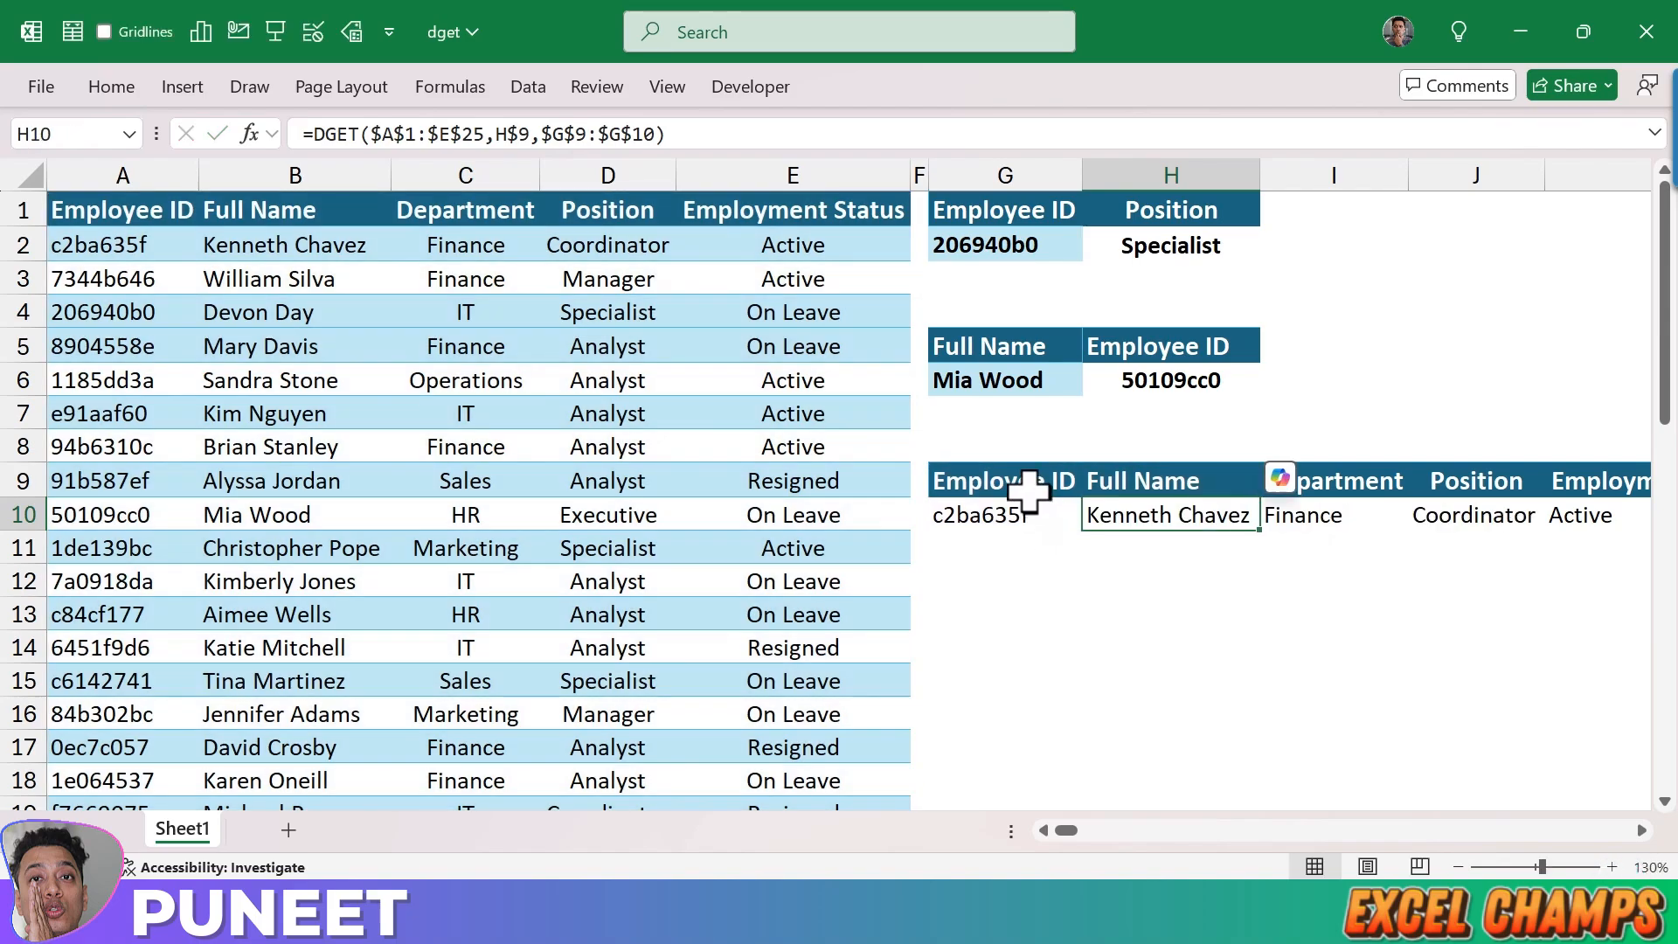
pyautogui.click(1027, 483)
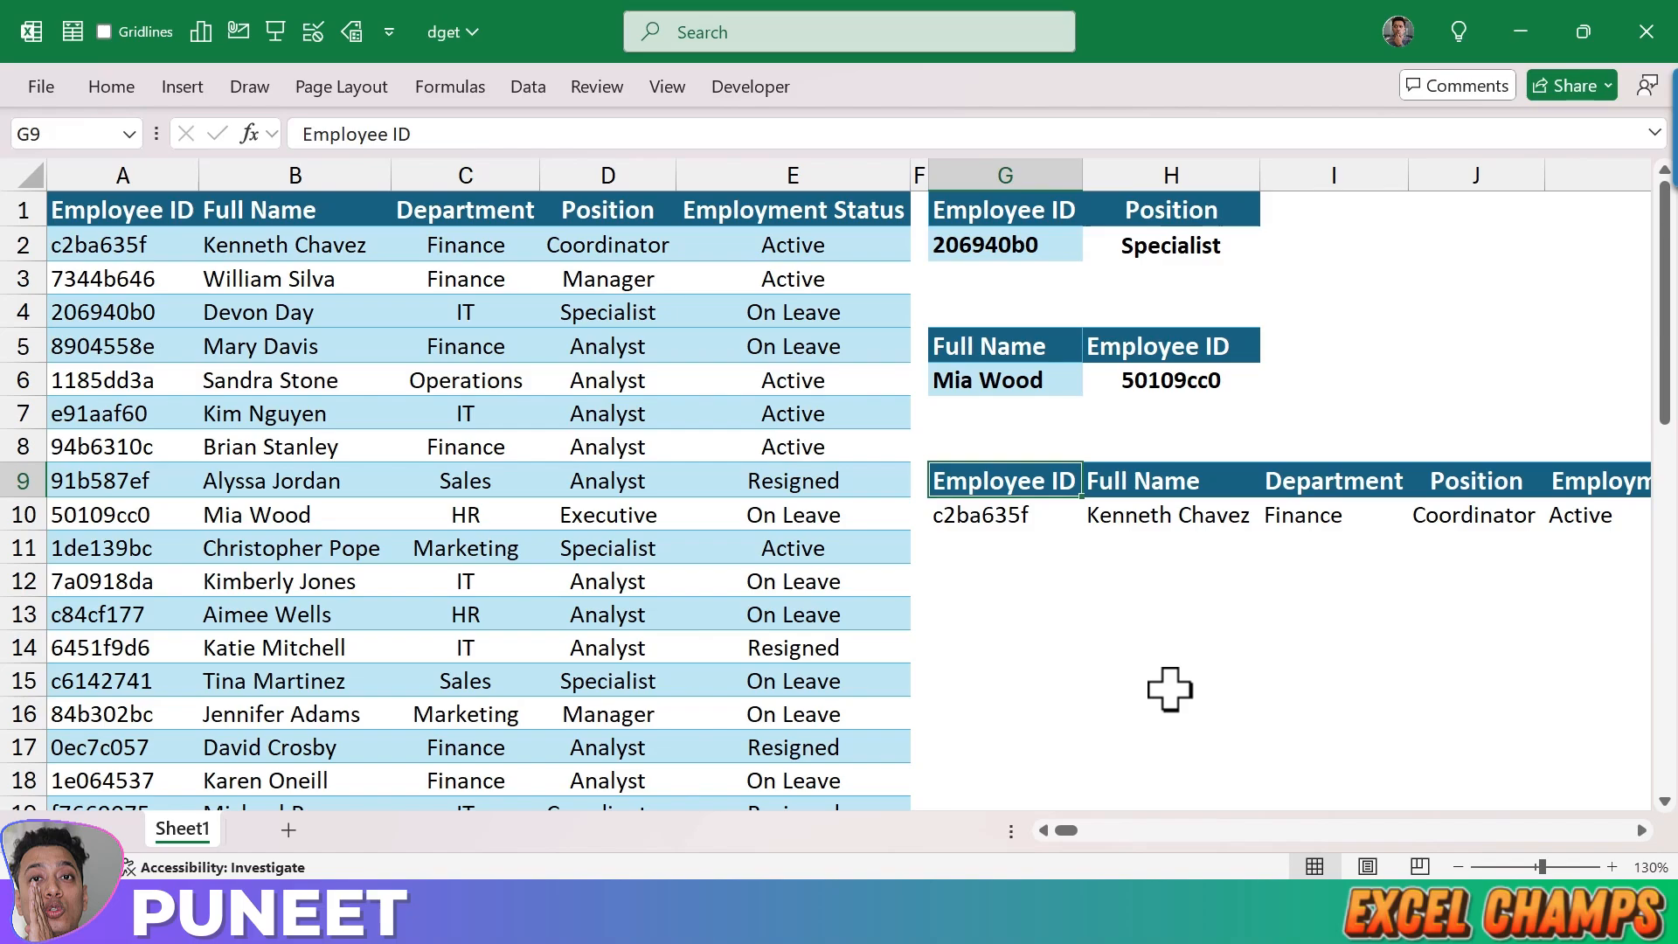
pyautogui.press('Delete')
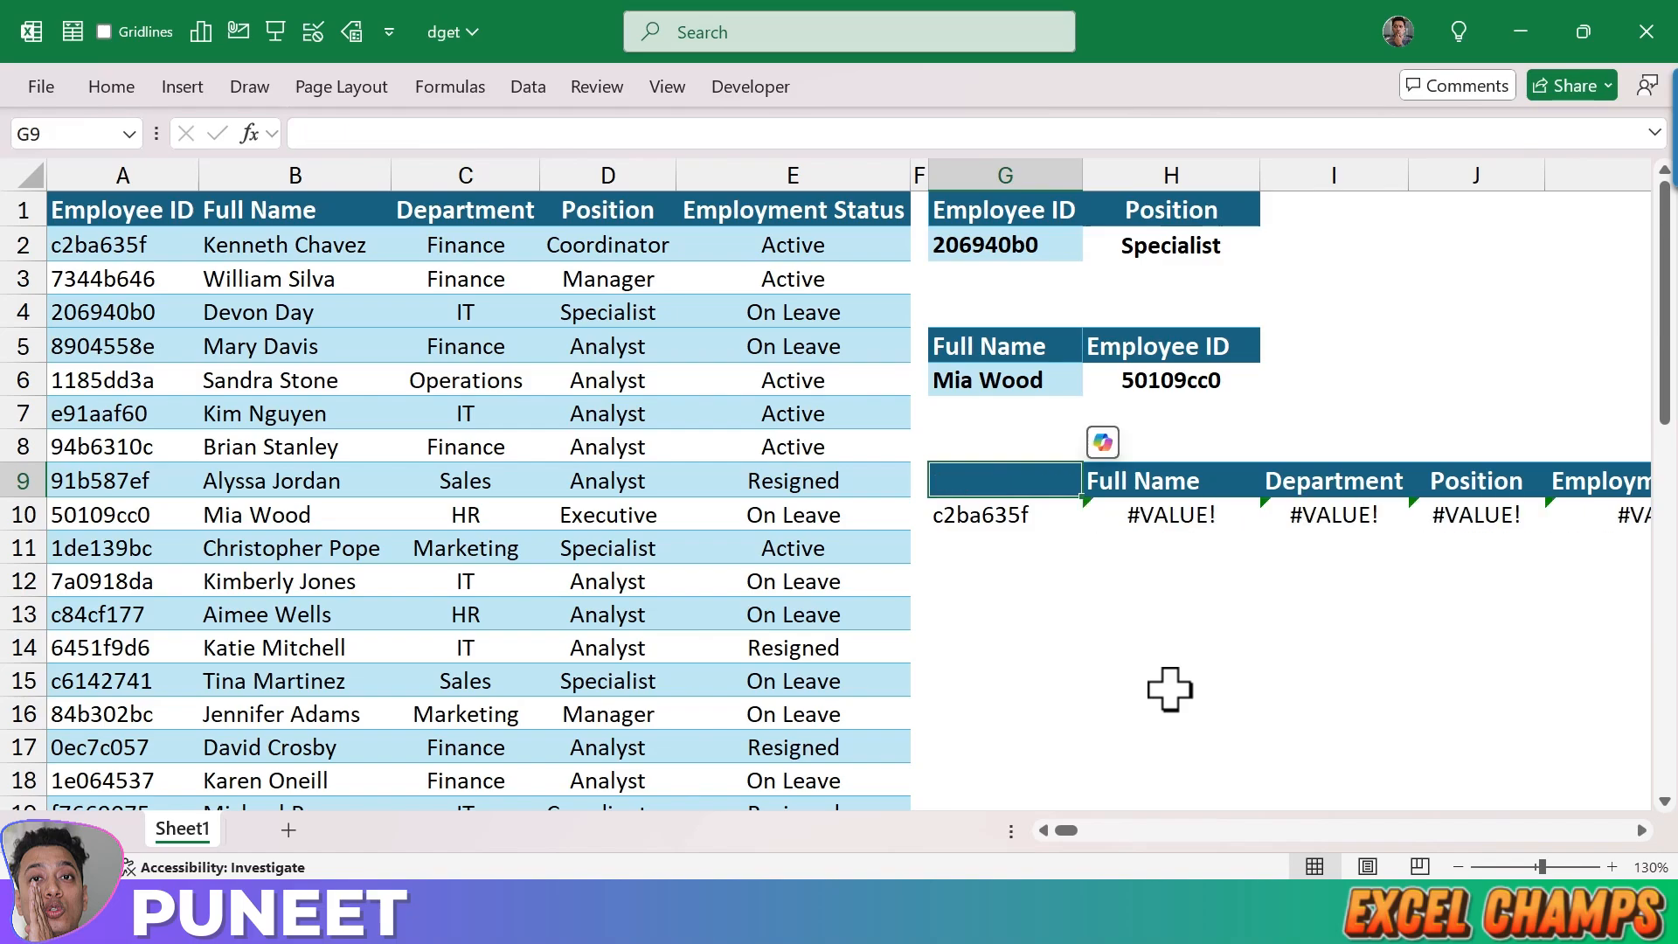
pyautogui.hotkey('ctrl', 'z')
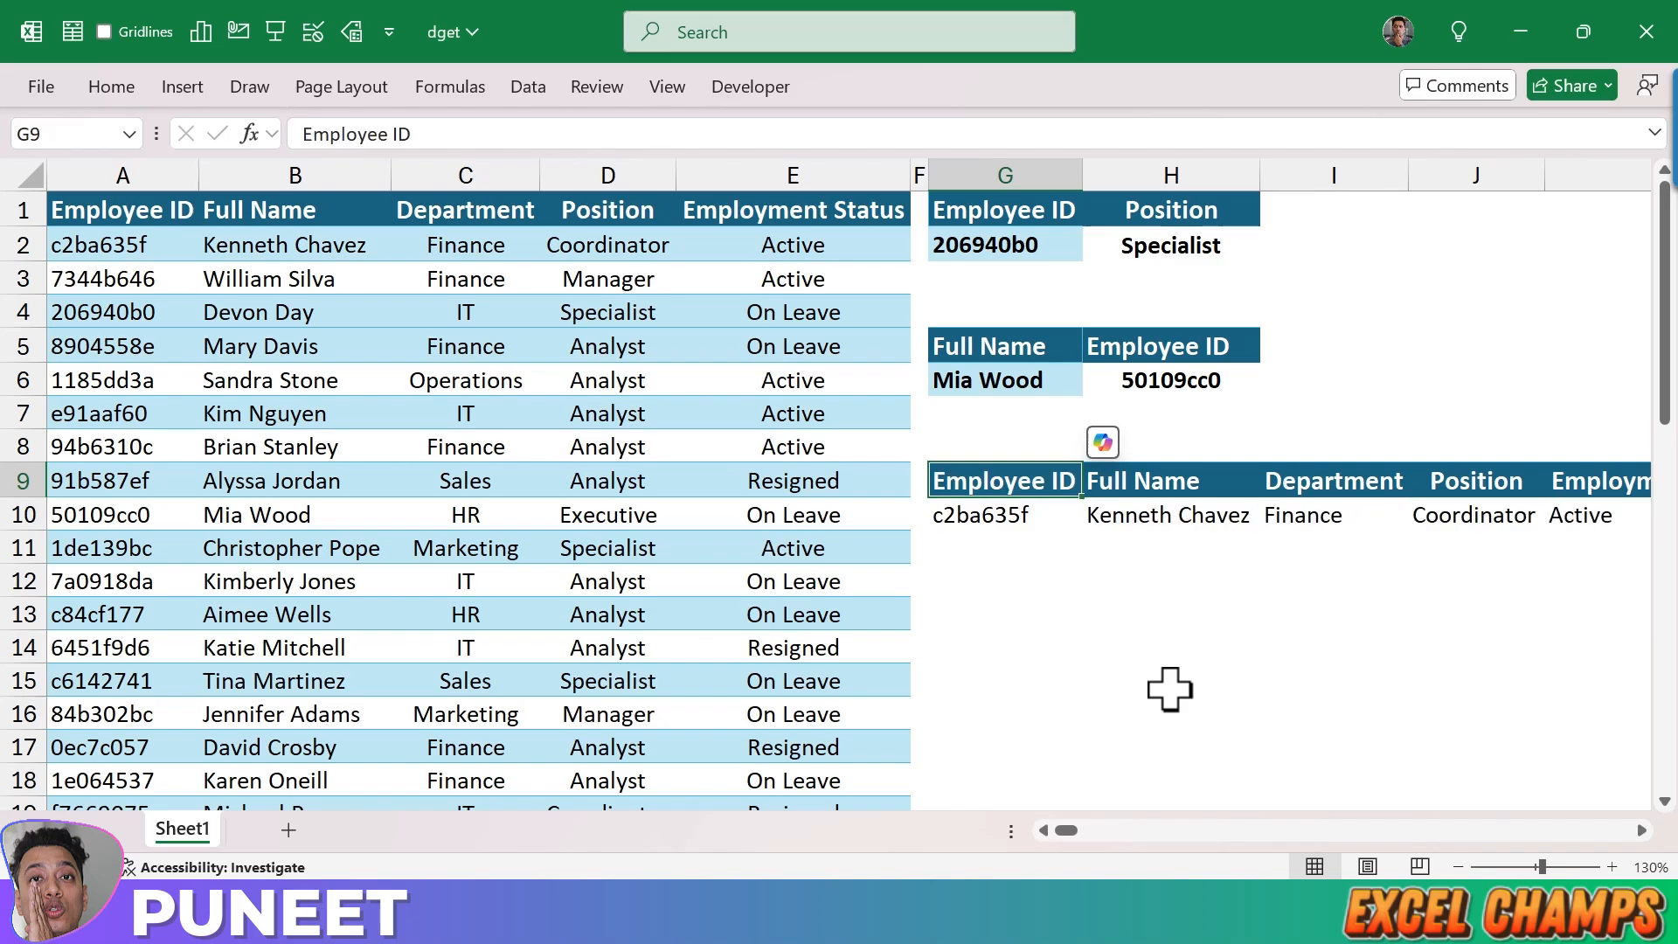
# Clear the employee ID criteria value in G10 to test an empty criterion, and undo the deletion
pyautogui.press('Down')
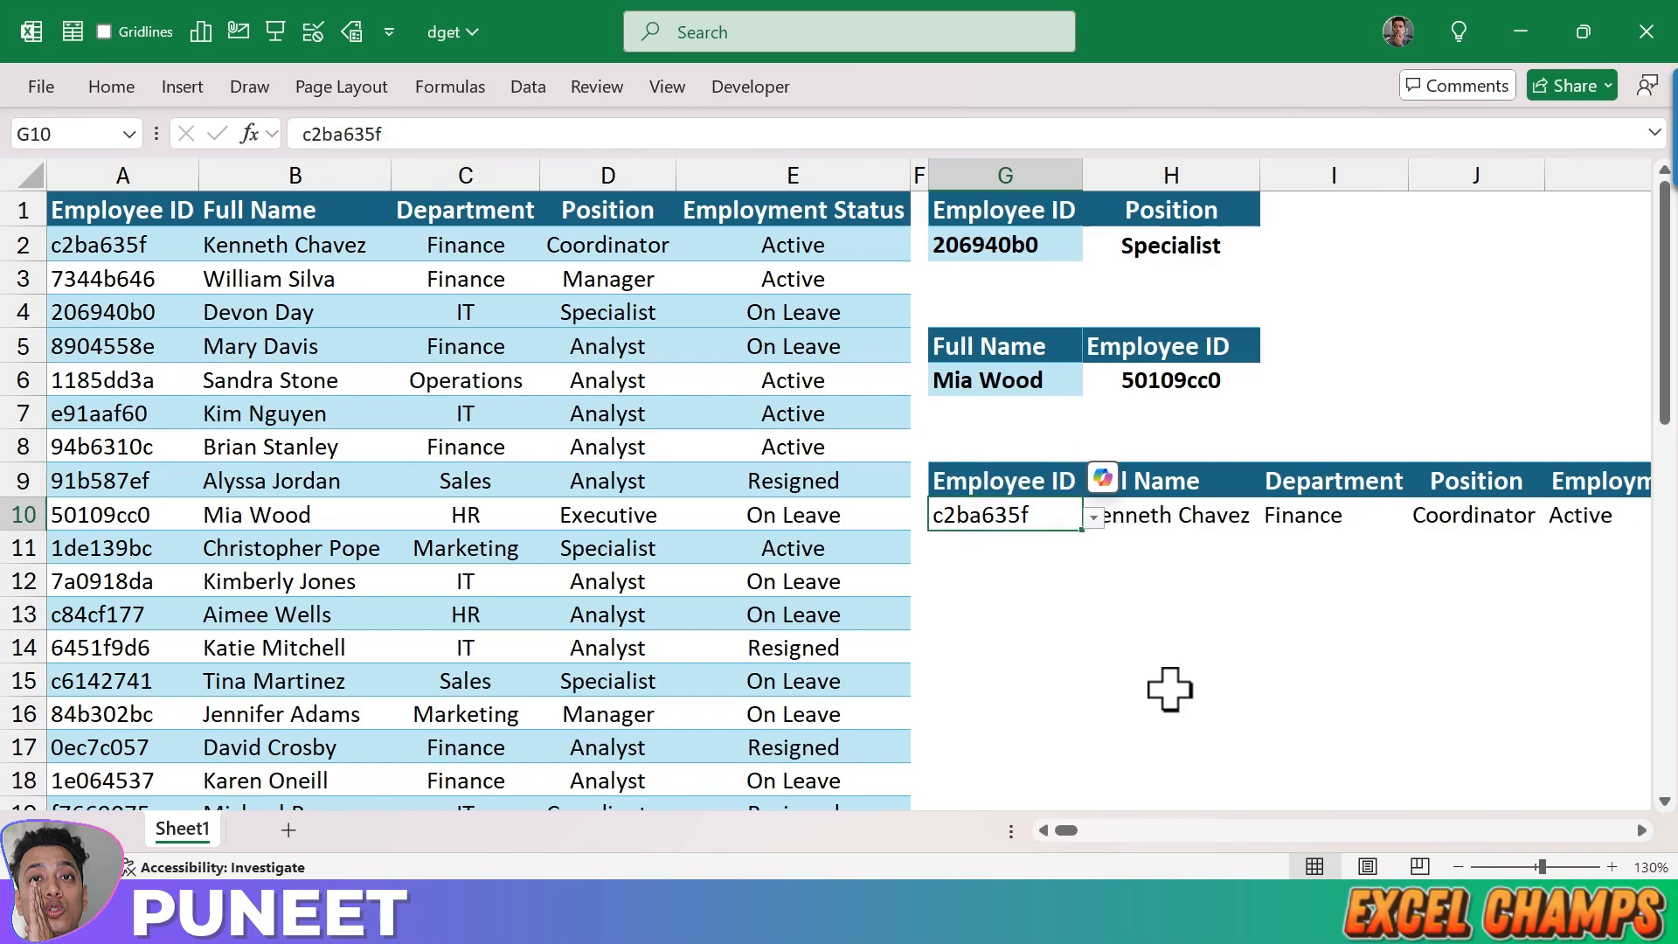
pyautogui.press('Delete')
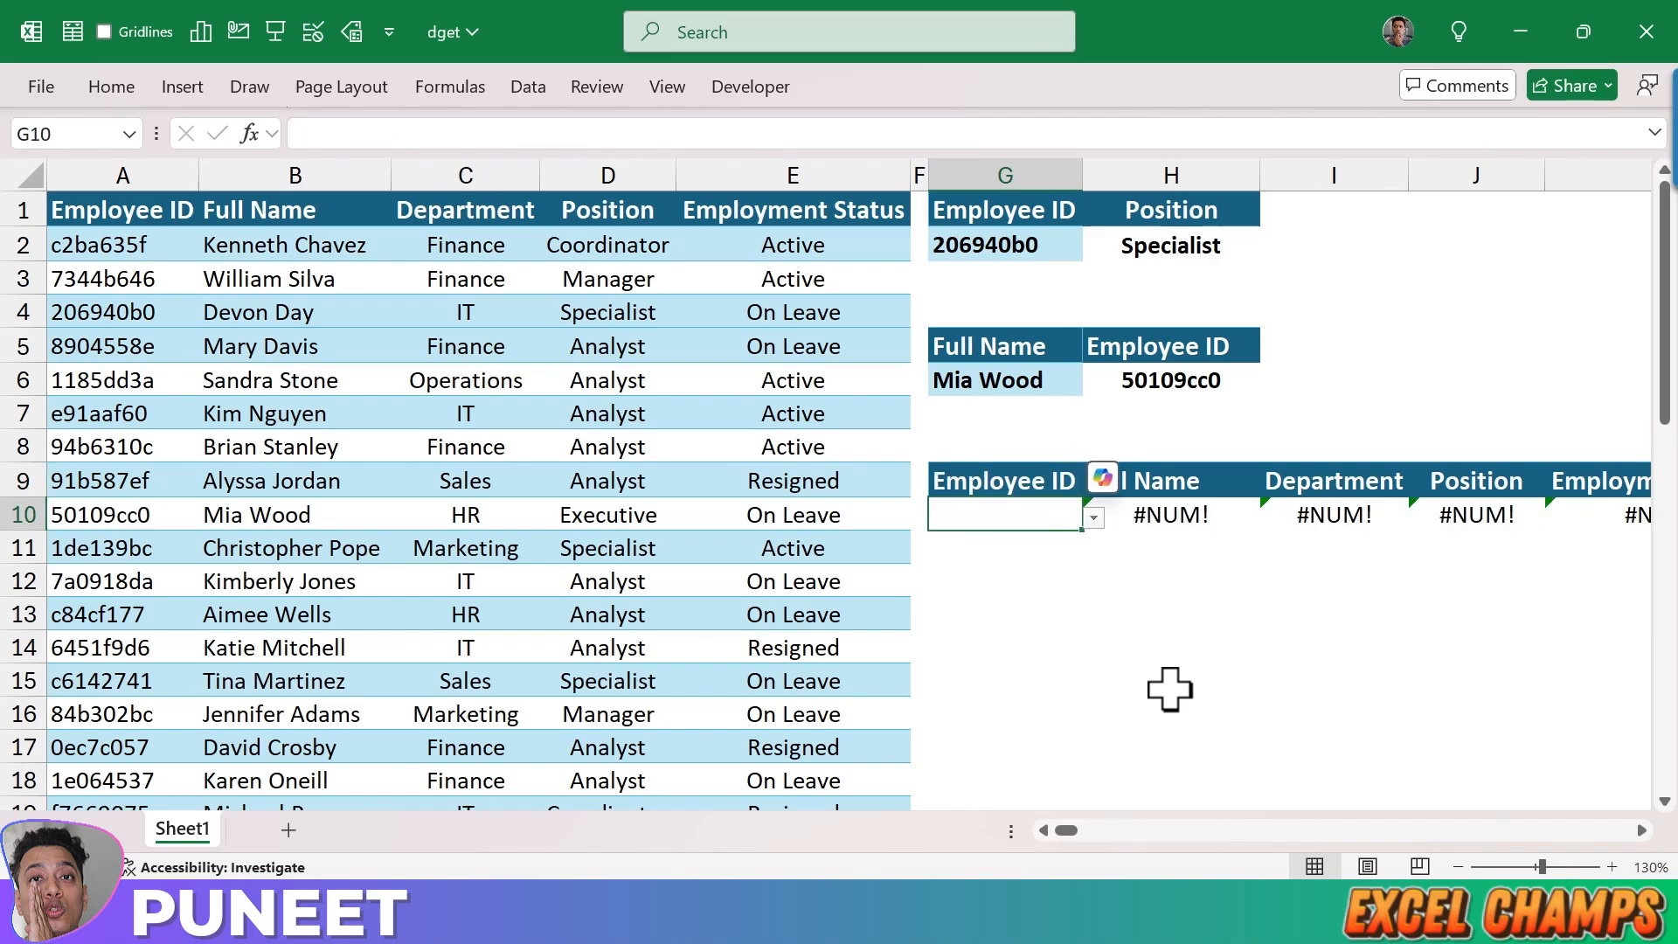
pyautogui.hotkey('ctrl', 'z')
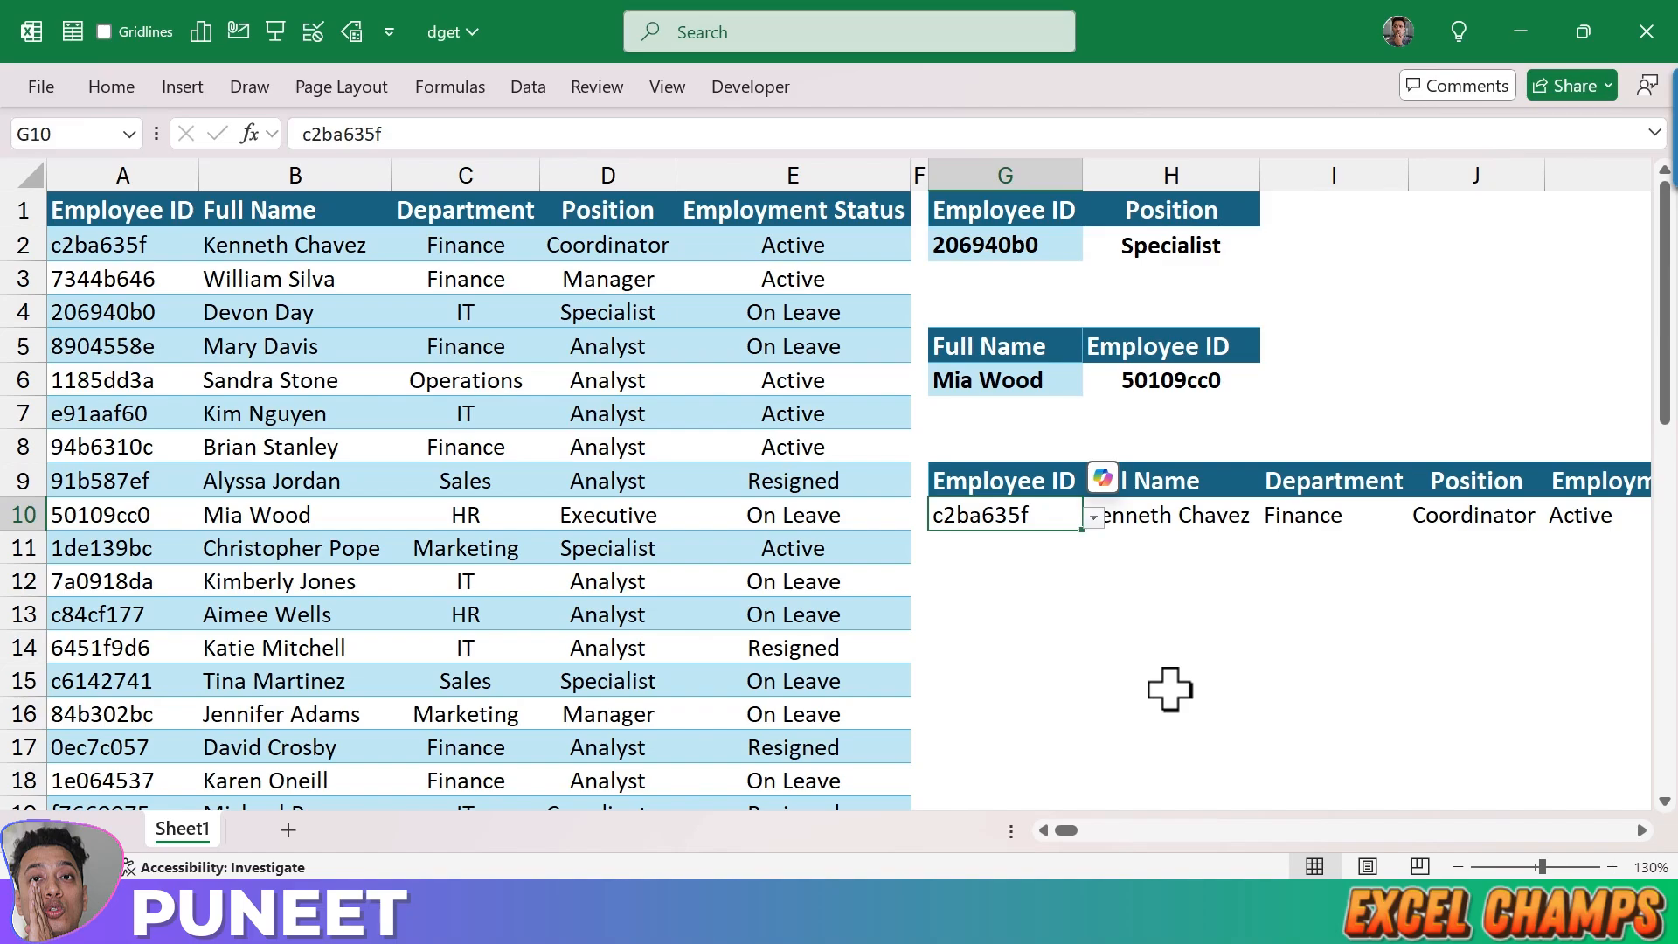
# Edit the H10 formula and insert an opening IFERROR function in front of DGET
pyautogui.press('Right')
pyautogui.press('F2')
pyautogui.press('Left')
pyautogui.press('Left')
pyautogui.press('Left')
pyautogui.press('Left')
pyautogui.press('Left')
pyautogui.press('Left')
pyautogui.press('Left')
pyautogui.press('Left')
pyautogui.press('Left')
pyautogui.press('Left')
pyautogui.press('Left')
pyautogui.press('Left')
pyautogui.press('Left')
pyautogui.press('Left')
pyautogui.press('Left')
pyautogui.press('Left')
pyautogui.press('Left')
pyautogui.press('Left')
pyautogui.press('Left')
pyautogui.press('Left')
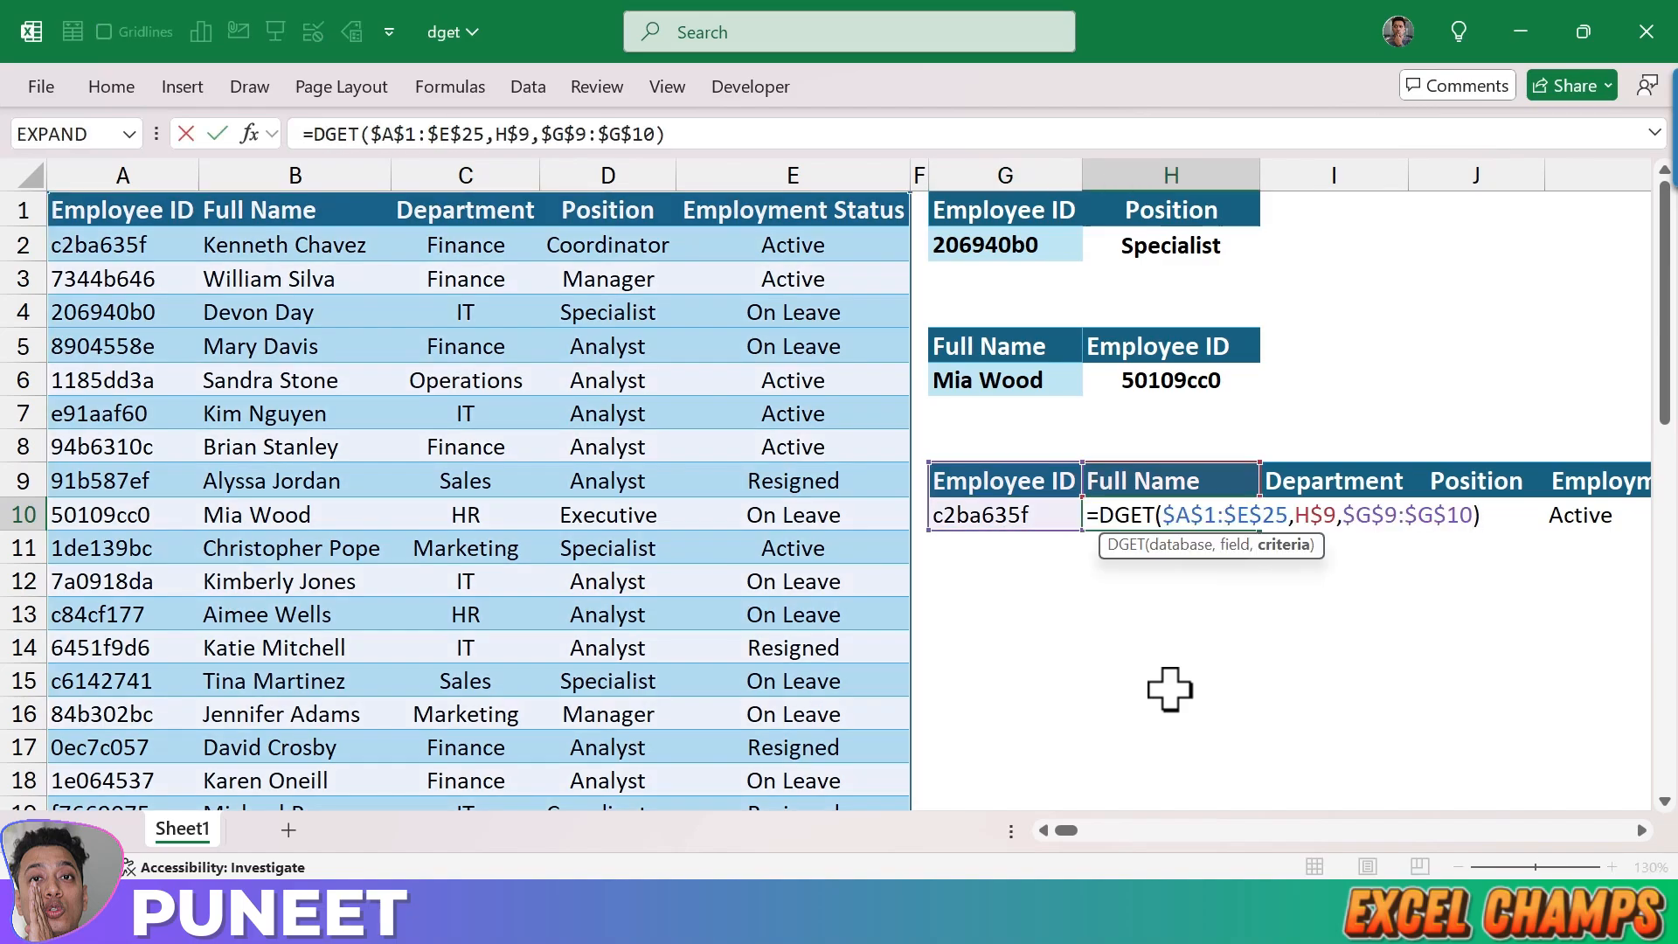
pyautogui.press('Left')
pyautogui.press('Left')
pyautogui.press('Left')
pyautogui.press('Left')
pyautogui.press('Left')
pyautogui.press('Left')
pyautogui.press('Left')
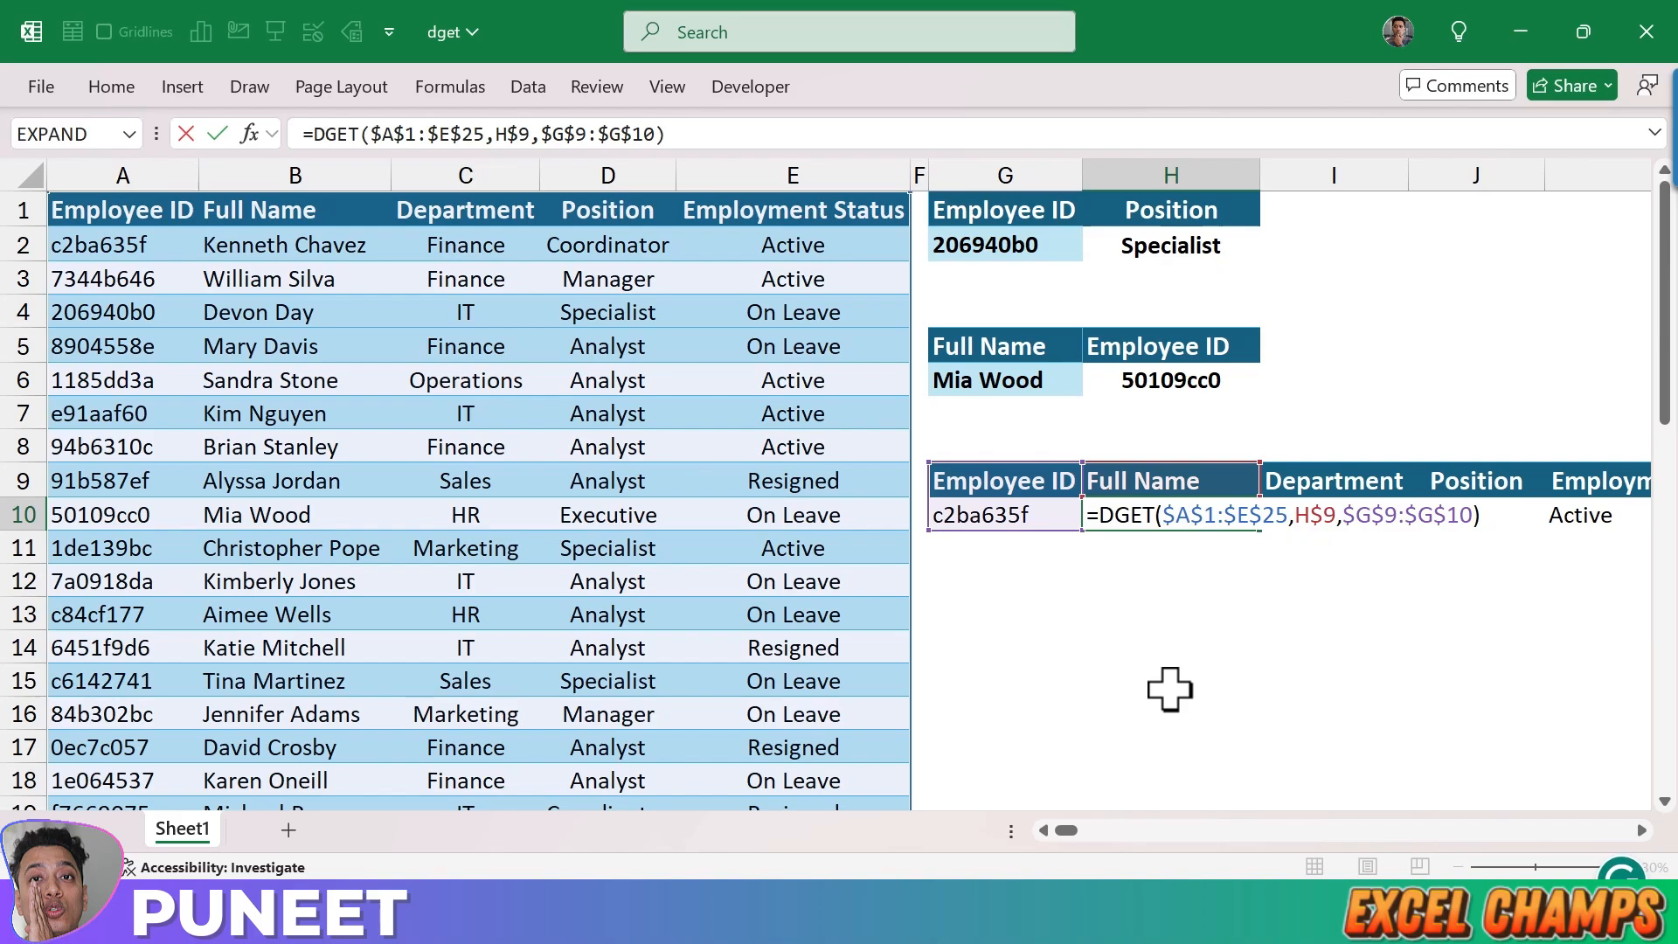
pyautogui.write('Ifer')
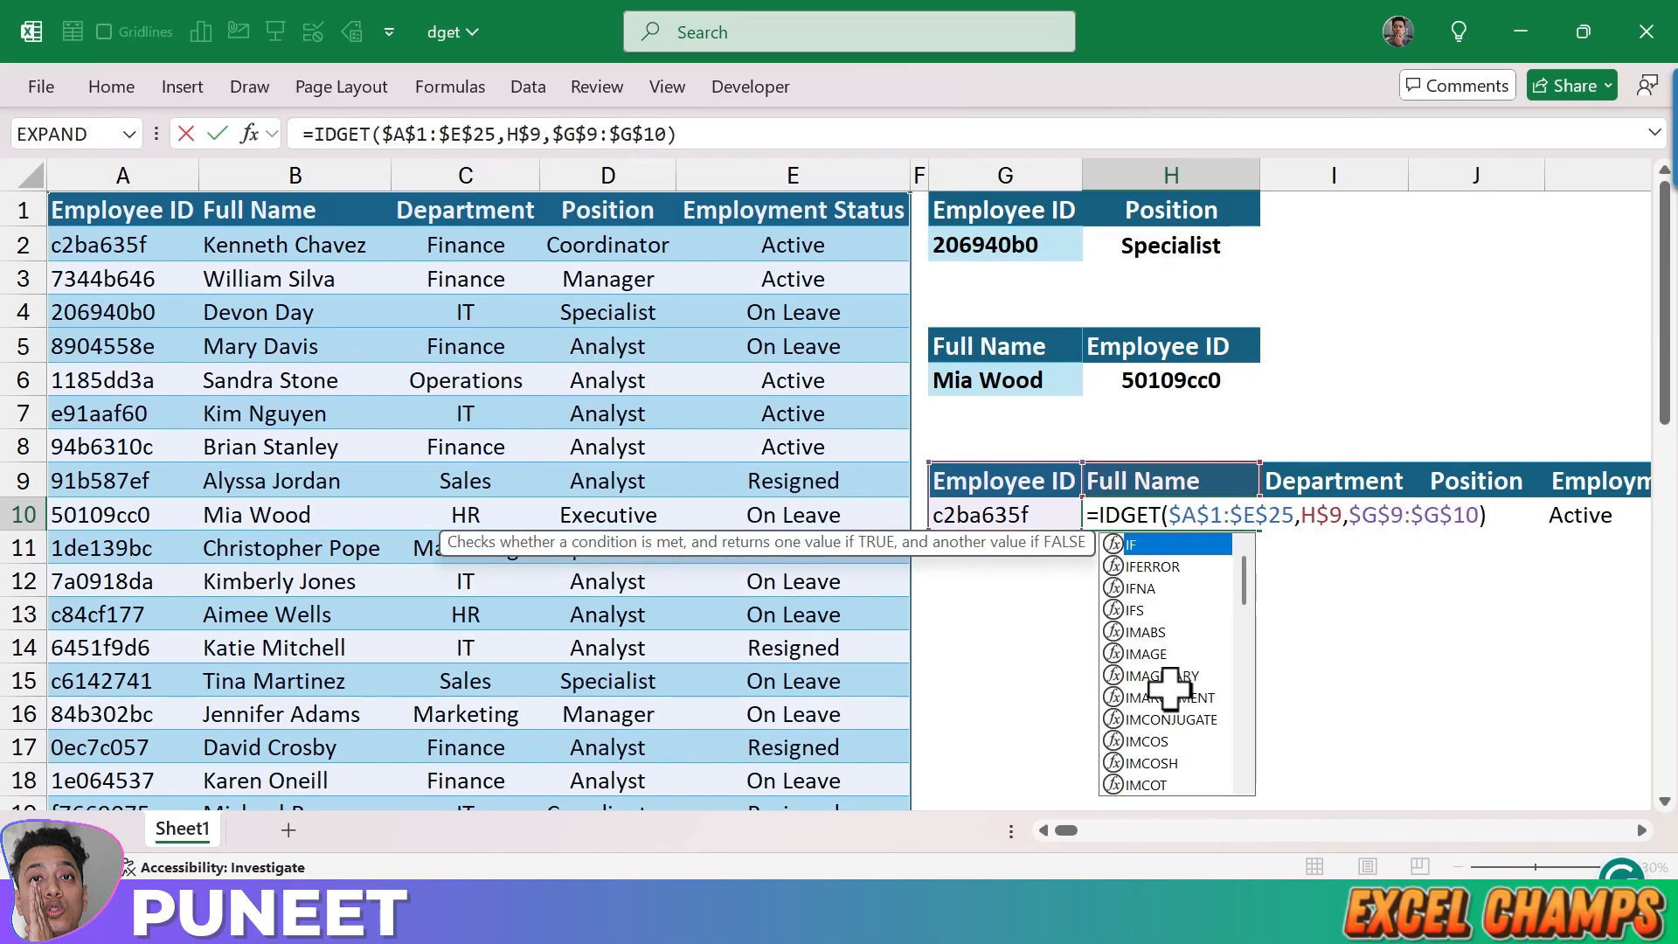
pyautogui.press('Tab')
# Add "There's some problem" as the value_if_error argument after the DGET call in H10 and close the IFERROR function
pyautogui.press('Right')
pyautogui.press('Right')
pyautogui.press('Right')
pyautogui.press('Right')
pyautogui.press('Right')
pyautogui.press('Right')
pyautogui.press('Right')
pyautogui.press('Right')
pyautogui.press('Right')
pyautogui.press('Right')
pyautogui.press('Right')
pyautogui.press('Right')
pyautogui.press('Right')
pyautogui.press('Right')
pyautogui.press('Right')
pyautogui.press('Right')
pyautogui.press('Right')
pyautogui.press('Right')
pyautogui.press('Right')
pyautogui.press('Right')
pyautogui.write(',')
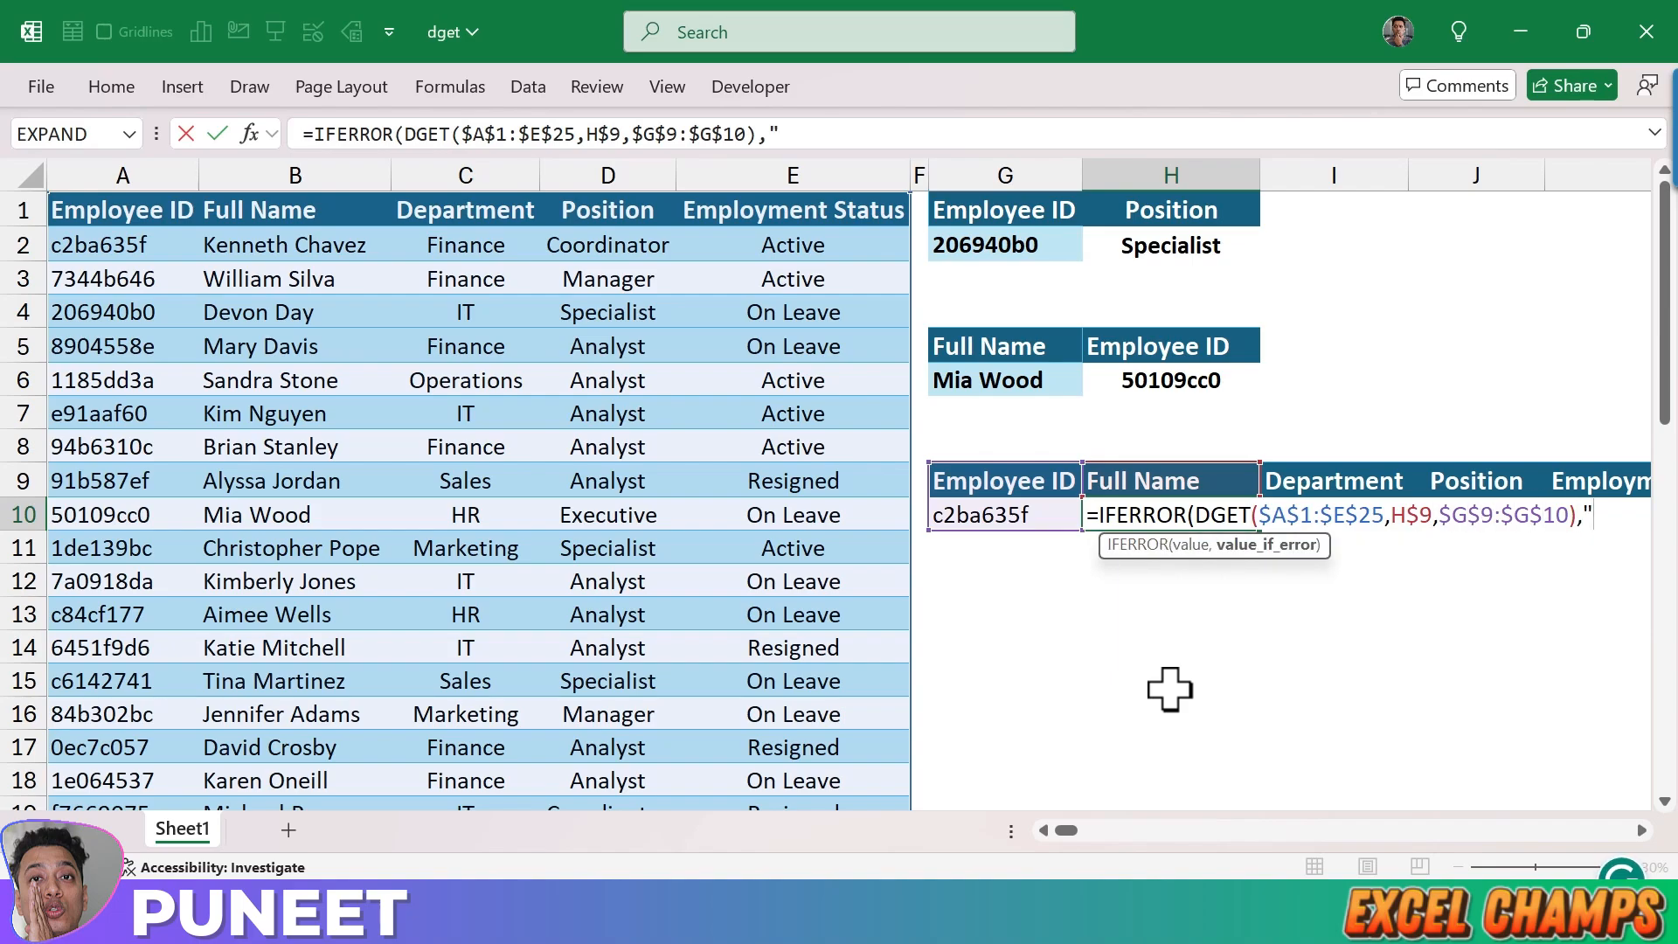
pyautogui.click(1641, 830)
pyautogui.click(1641, 830)
pyautogui.write('"There')
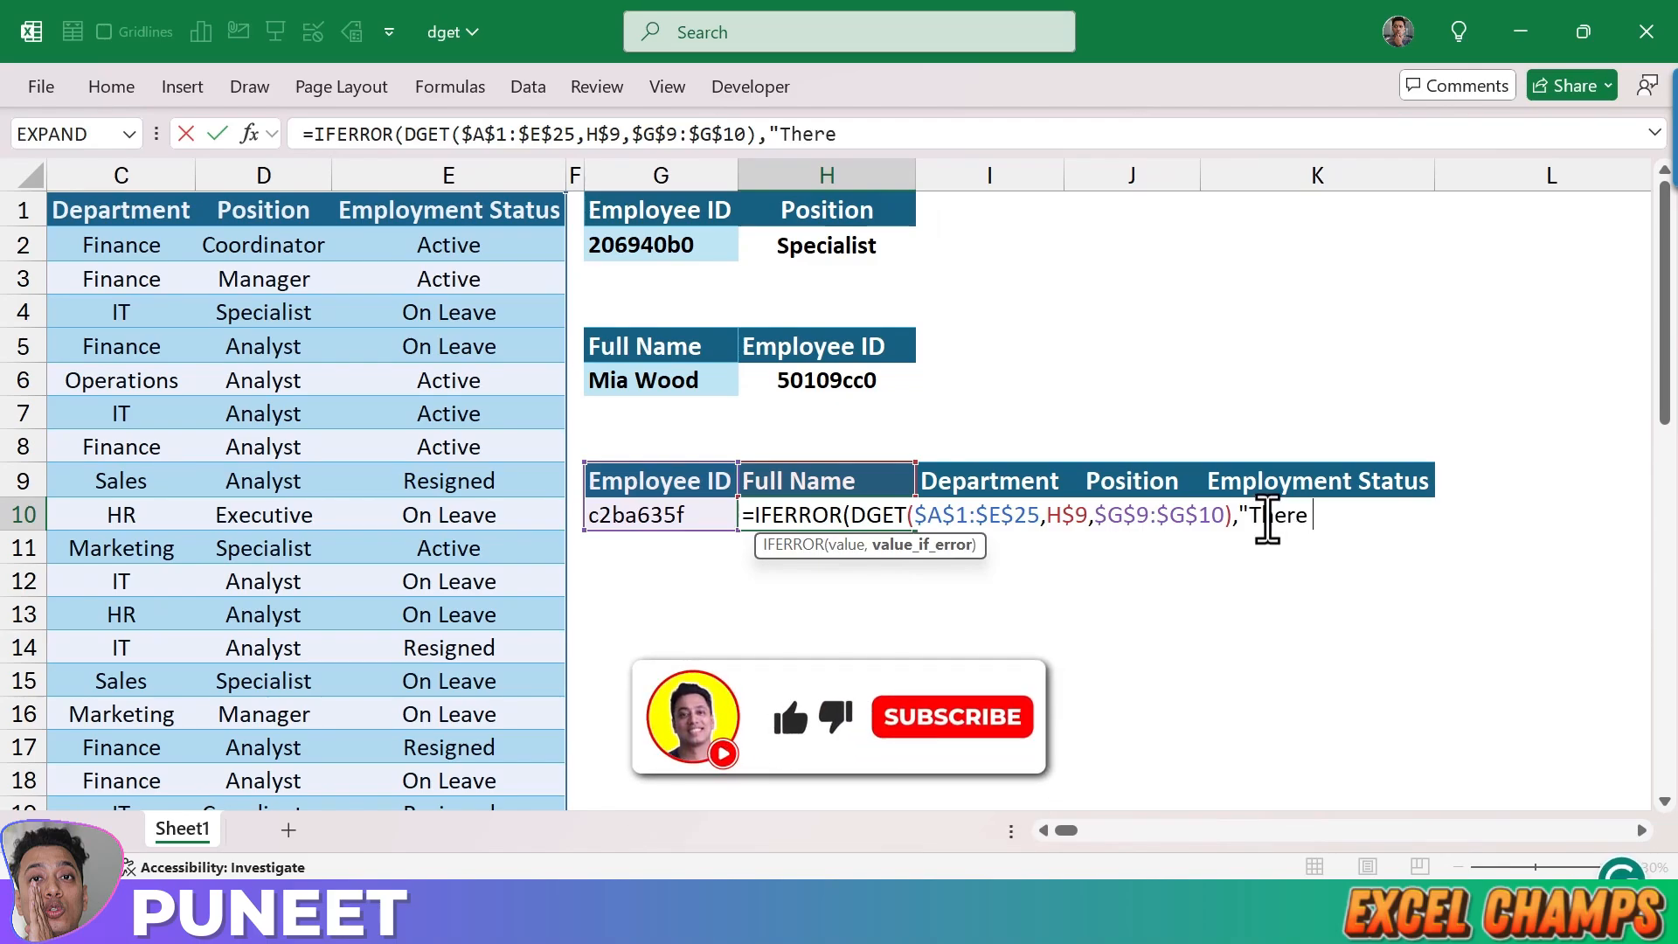
pyautogui.write("'s some")
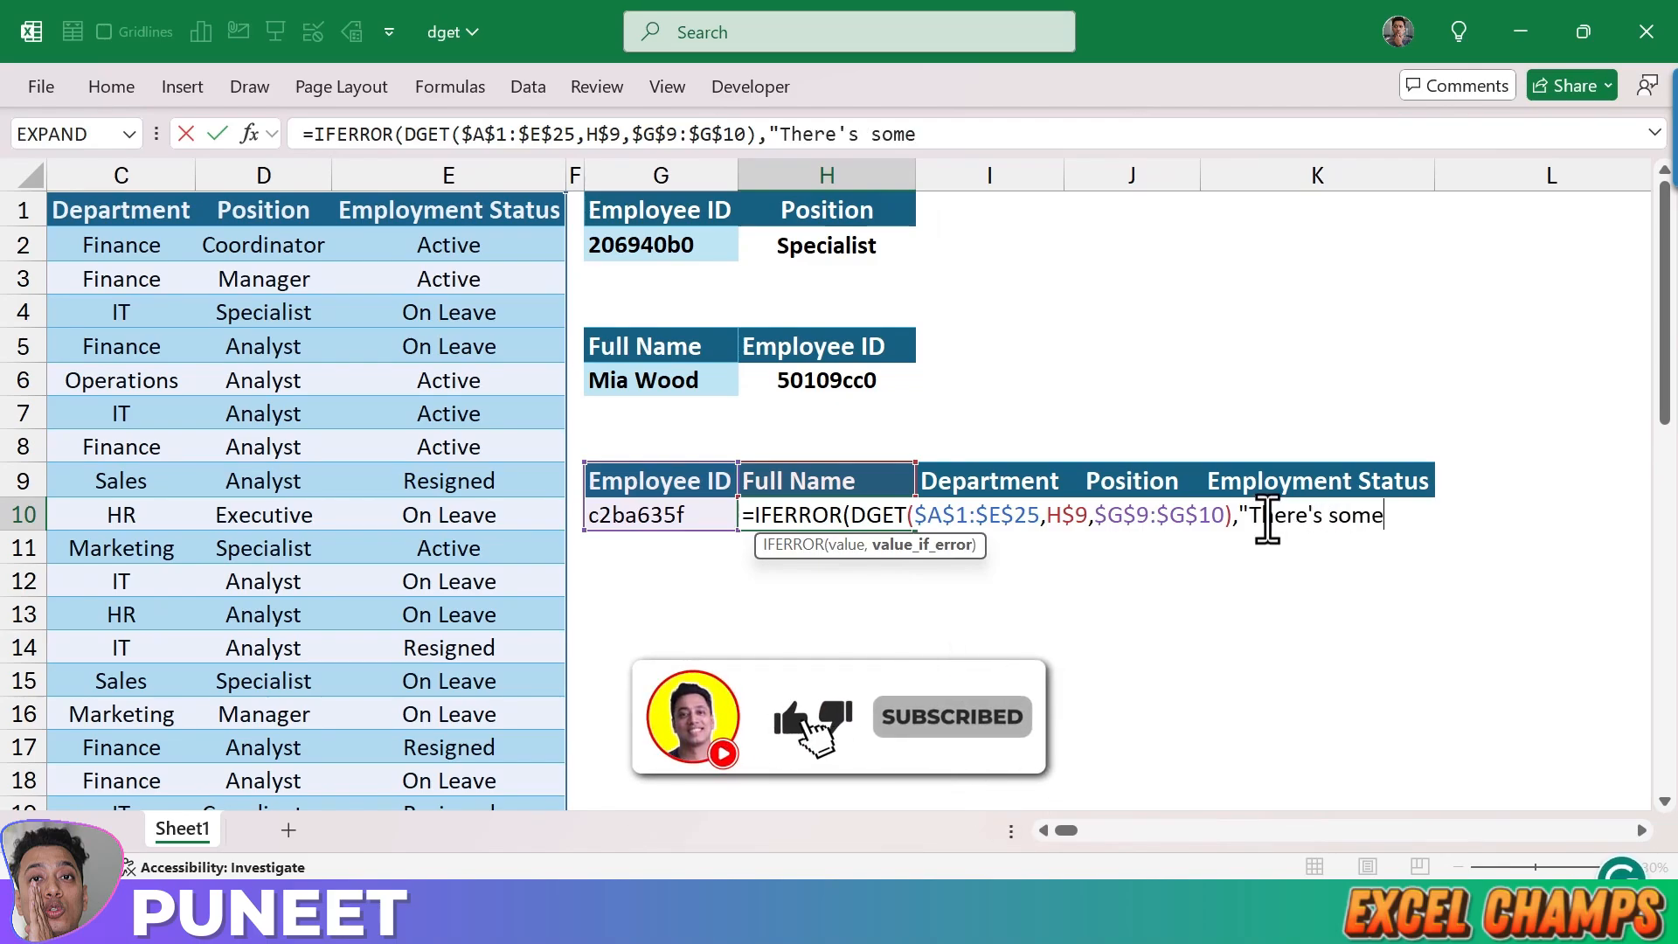
pyautogui.write(' problem')
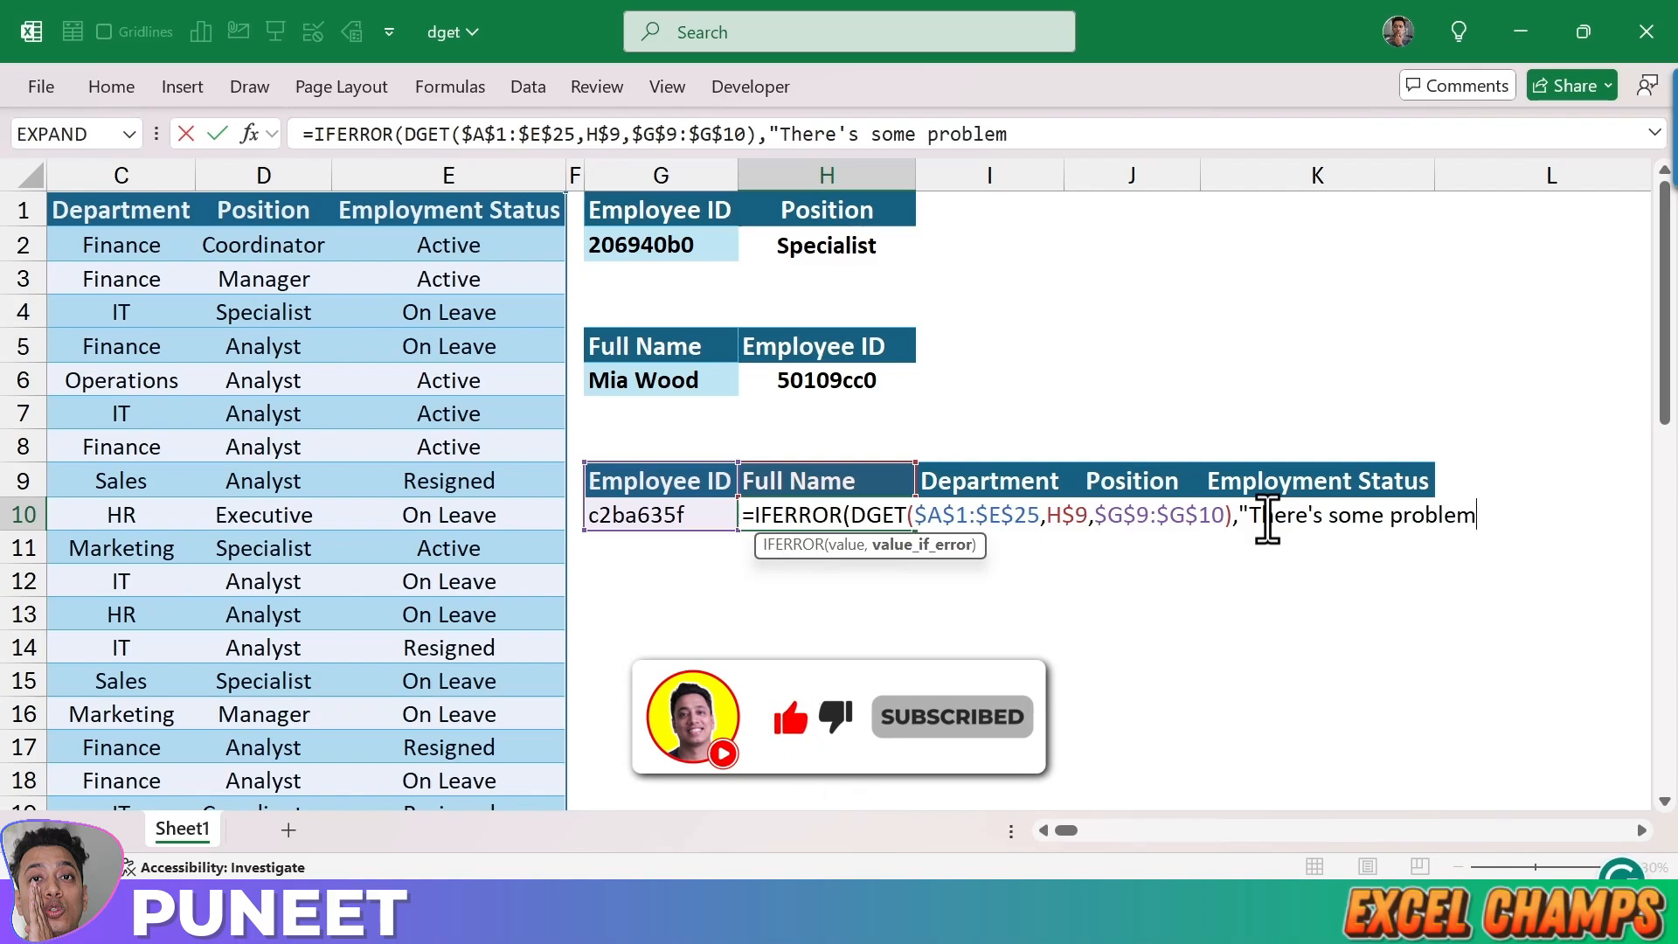
pyautogui.write('")')
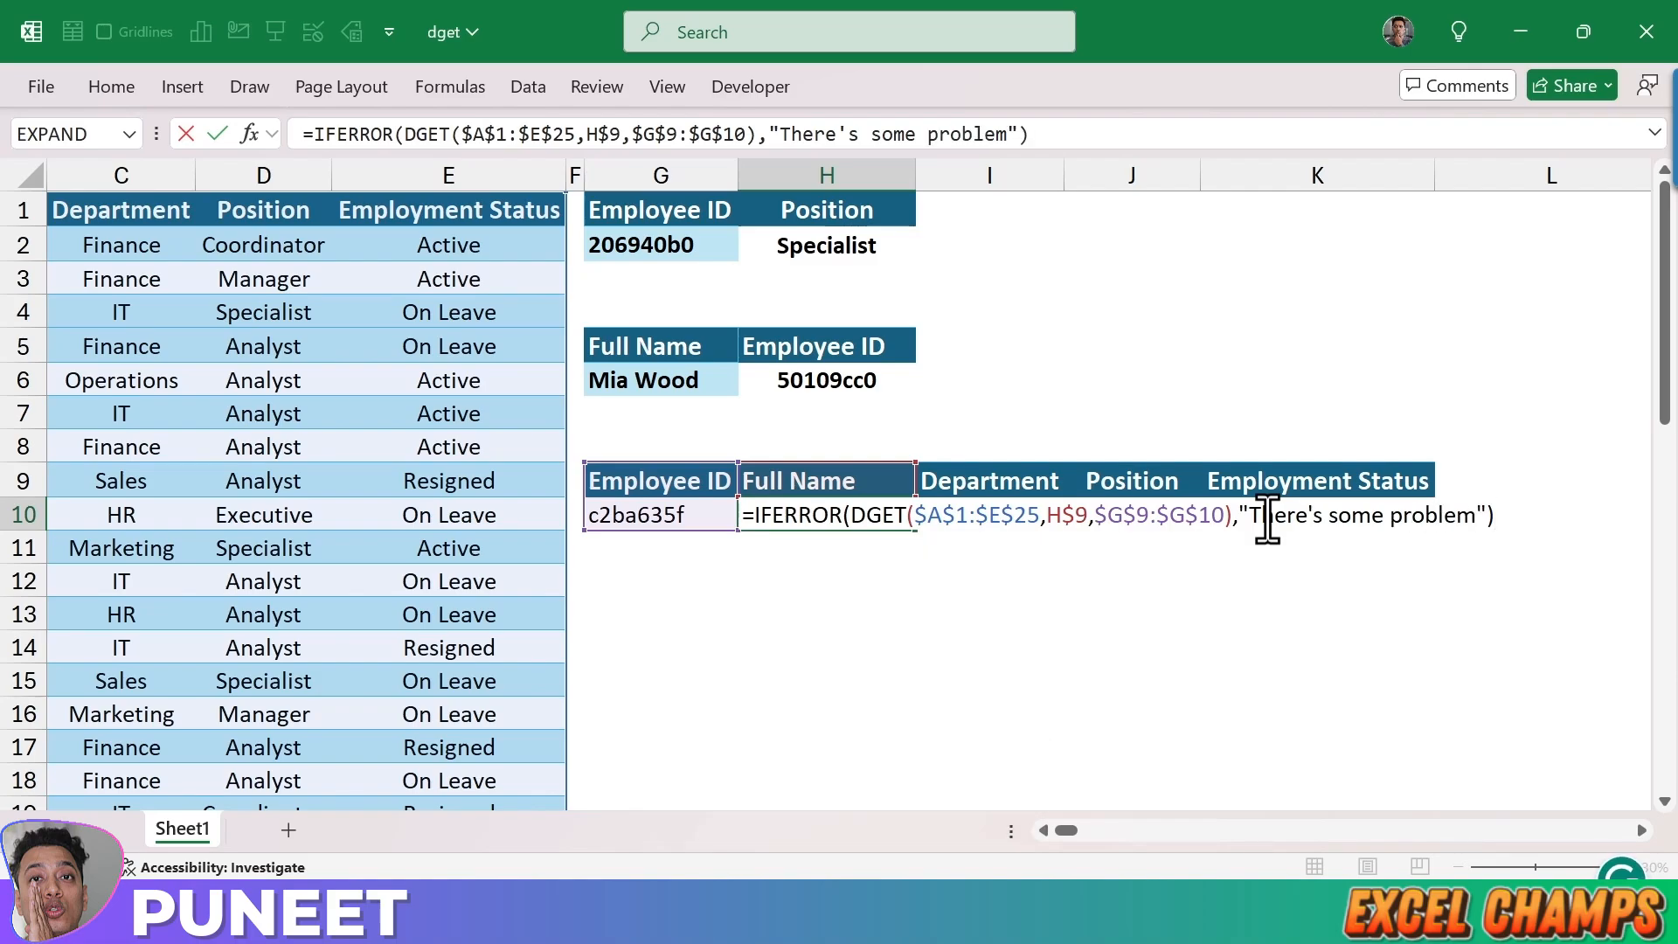